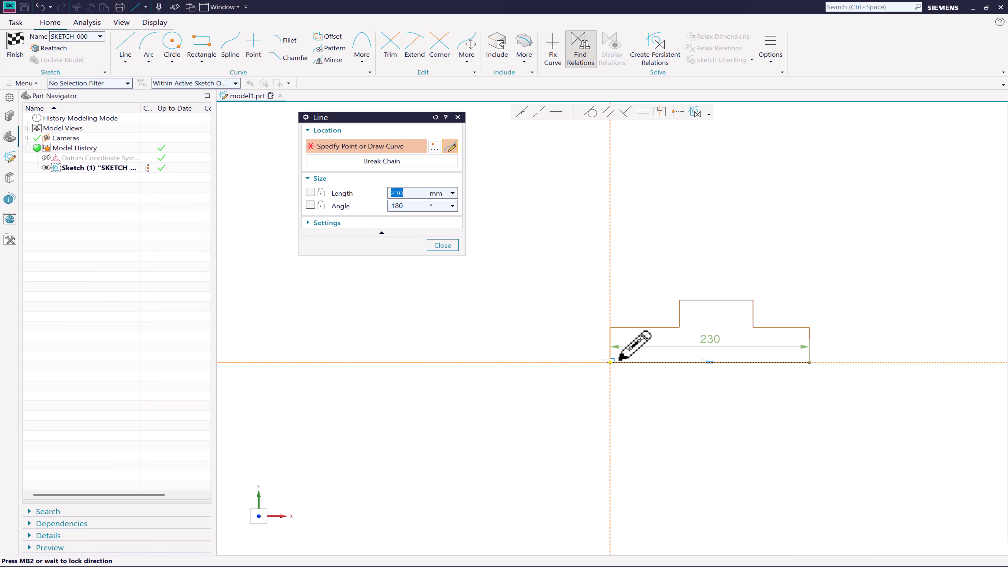
Draw the profile's bottom line about 230 mm long to the origin and extend the left edge down to meet it
click(611, 362)
key(Escape)
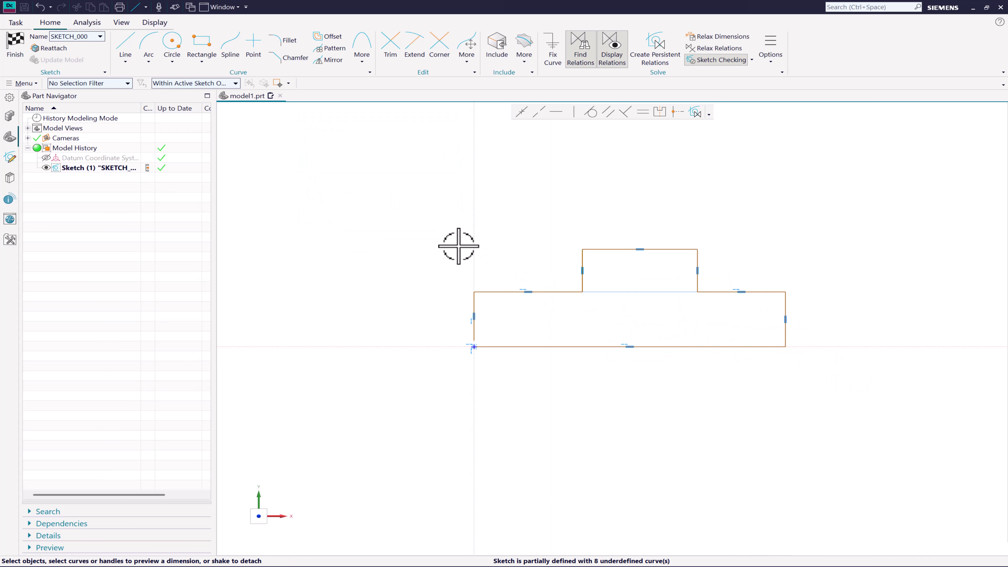
click(414, 46)
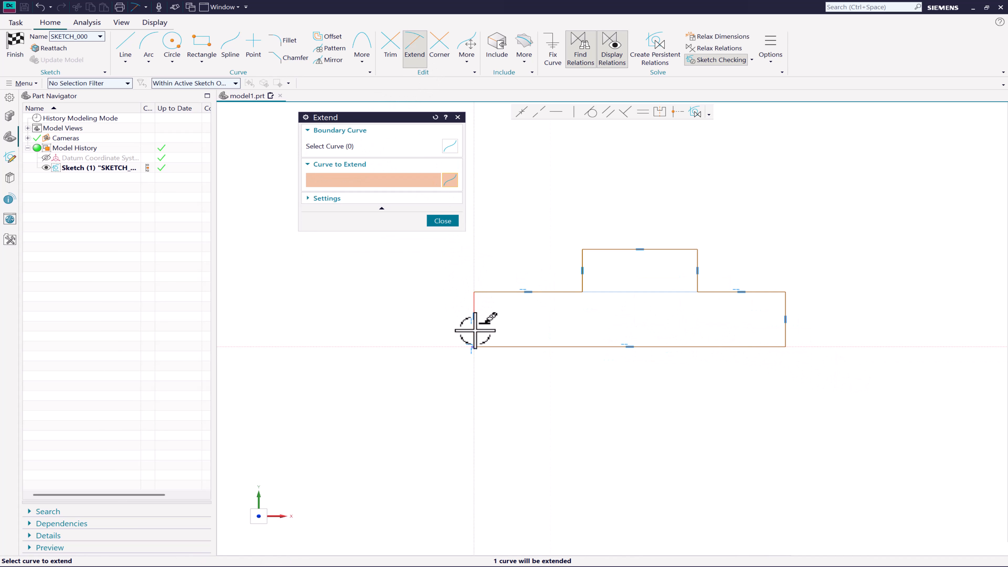
click(443, 221)
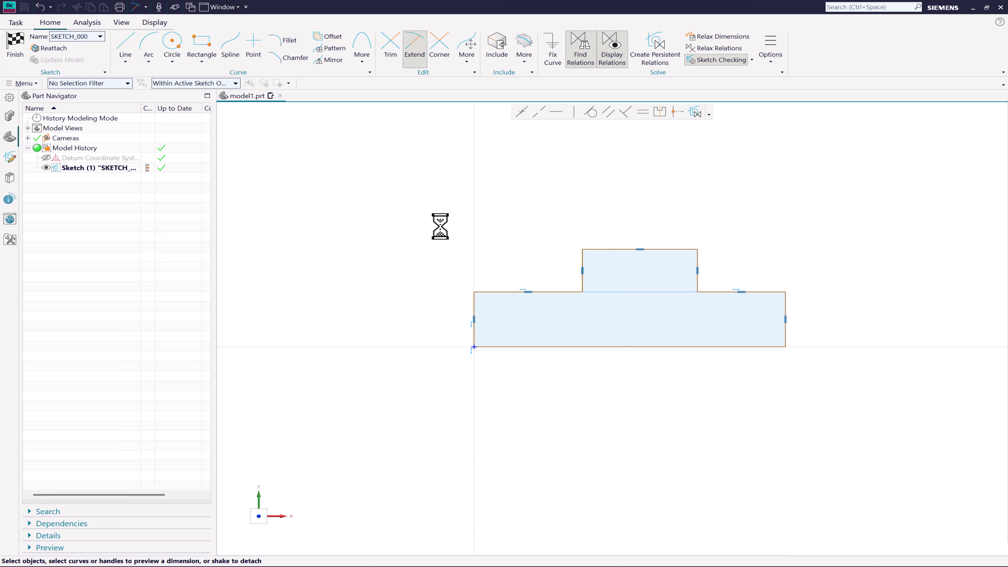
Dimension the profile's bottom line to 100 mm and scale the entire sketch with this first dimension
click(560, 347)
click(630, 382)
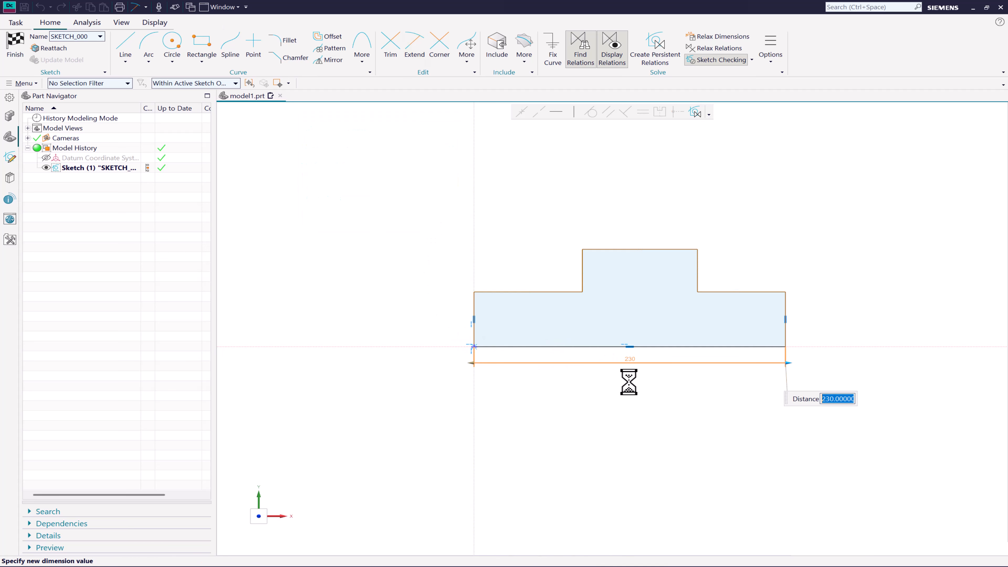
key(Return)
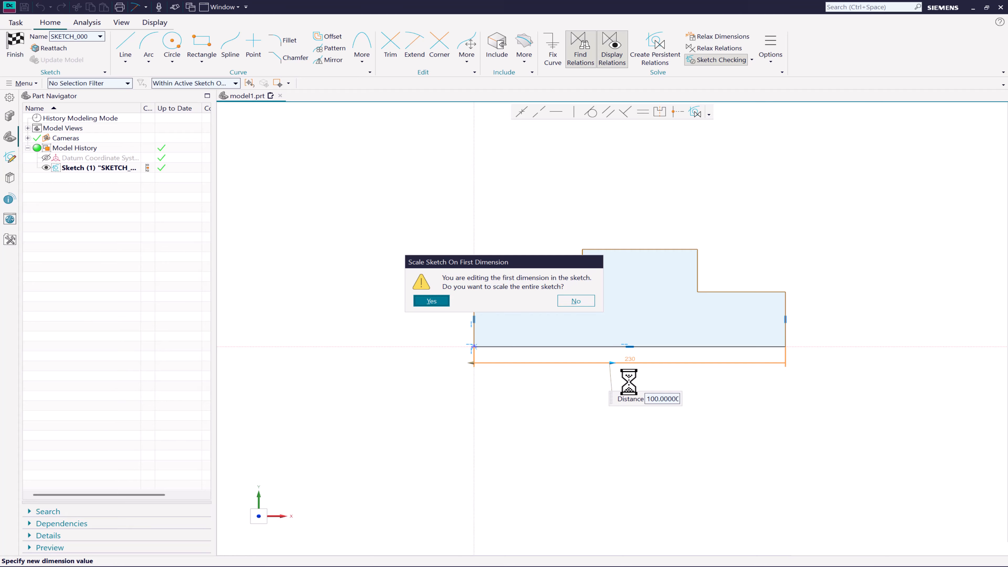
click(431, 302)
scroll(543, 338, up, 3)
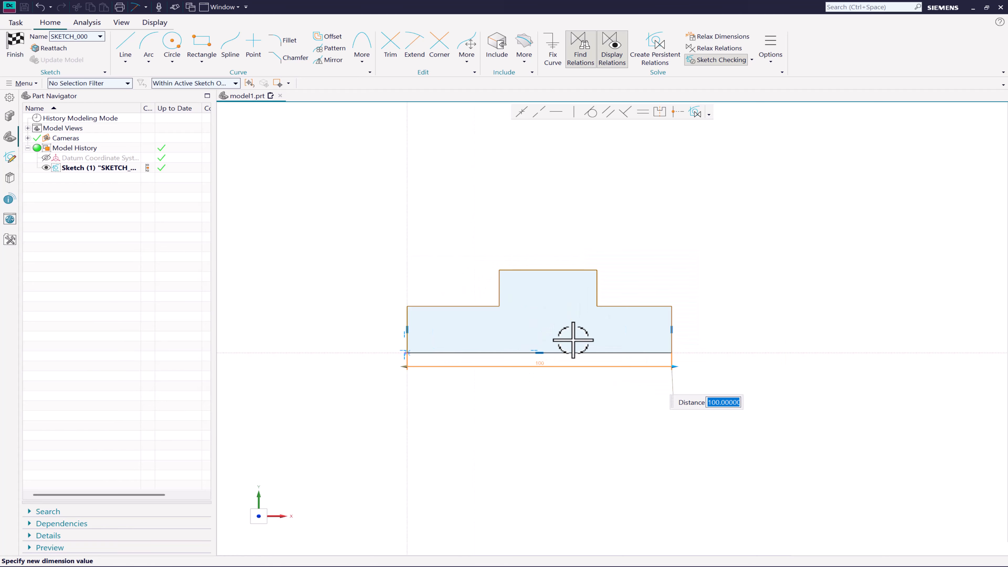
middle_click(674, 322)
Dimension the right vertical edge of the profile's base and set it to 20 mm
click(674, 323)
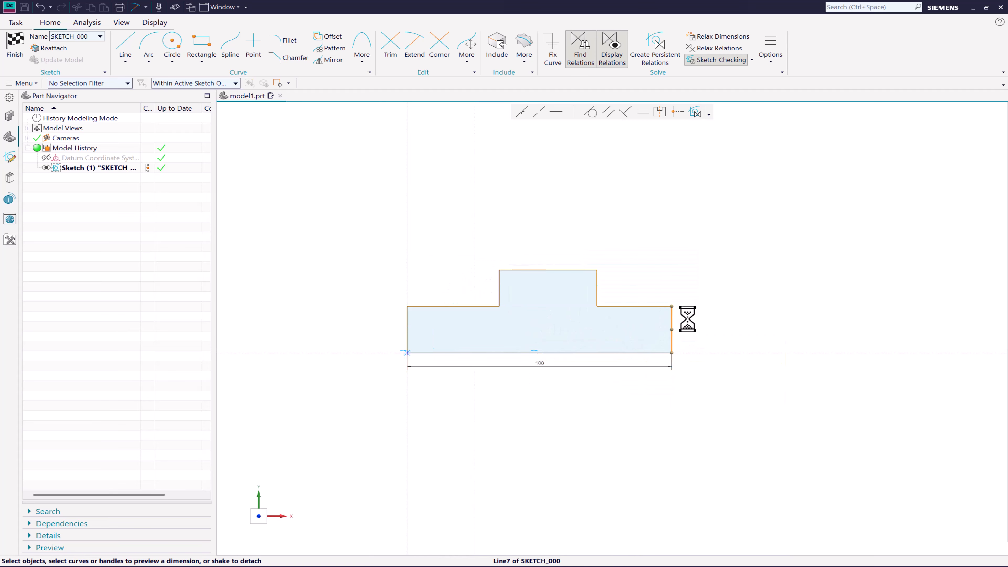
click(698, 336)
text(20)
key(Return)
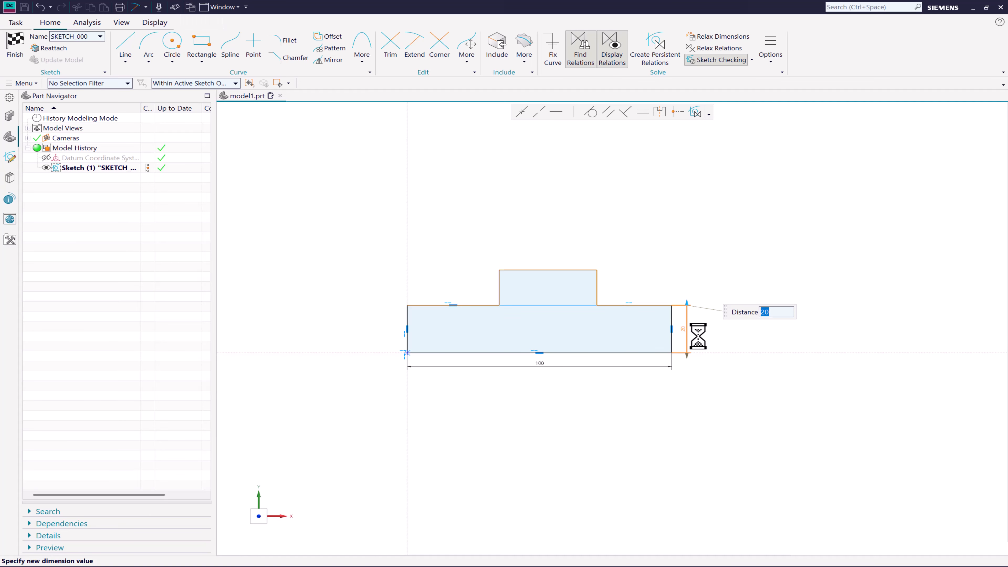
middle_click(698, 336)
Make the raised block's right vertical edge equal in length to the base's right vertical edge
scroll(662, 332, up, 2)
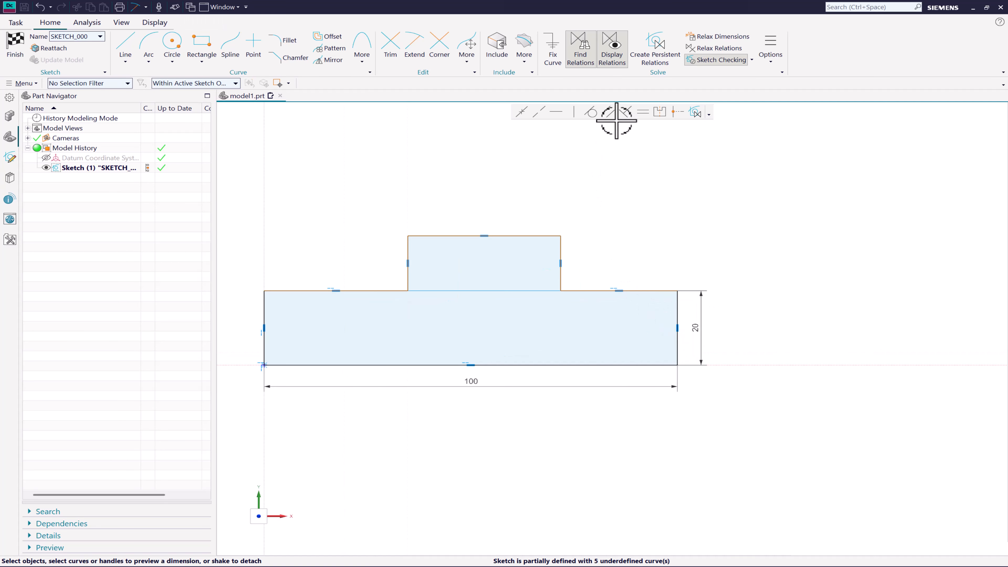
click(644, 113)
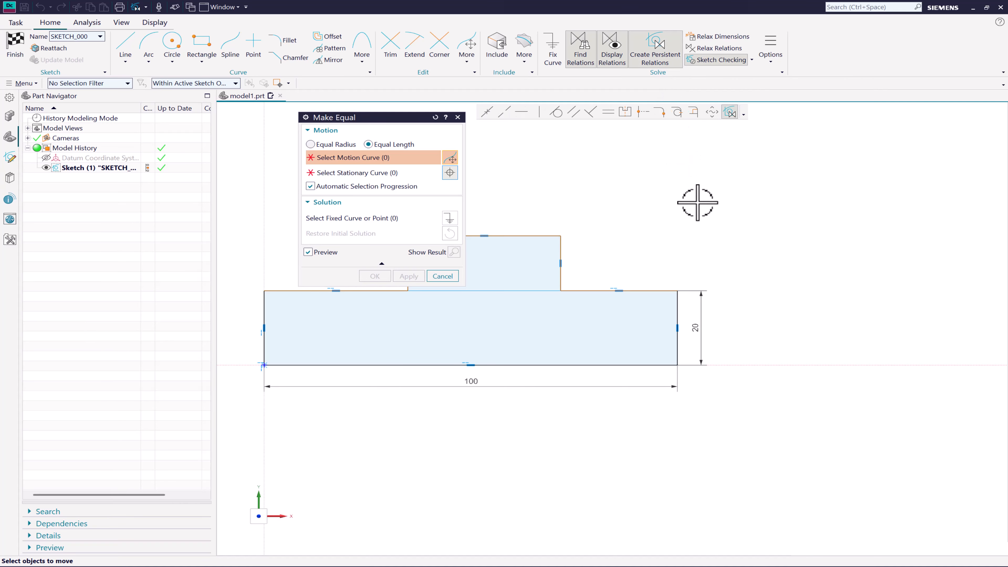
click(680, 312)
click(561, 254)
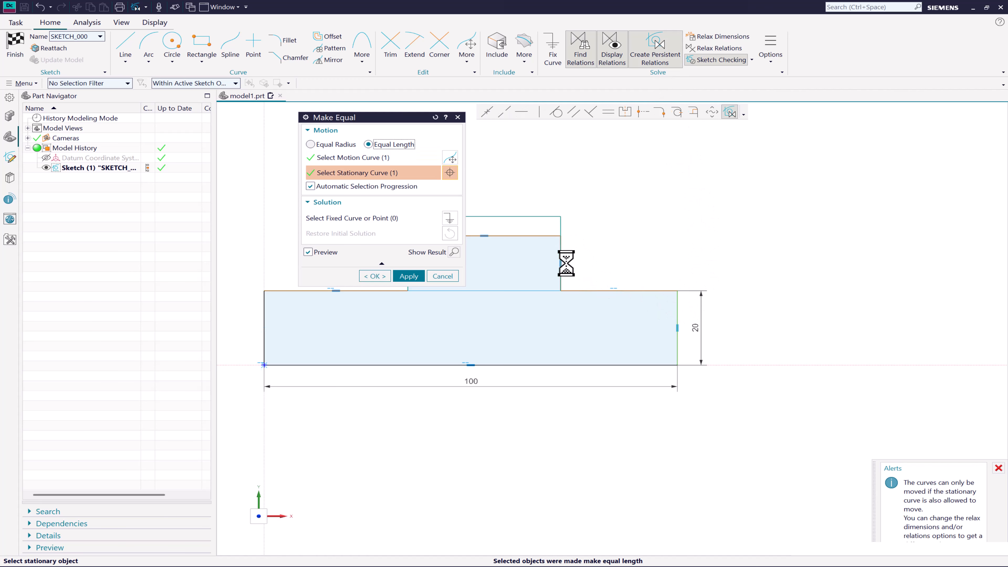
click(415, 277)
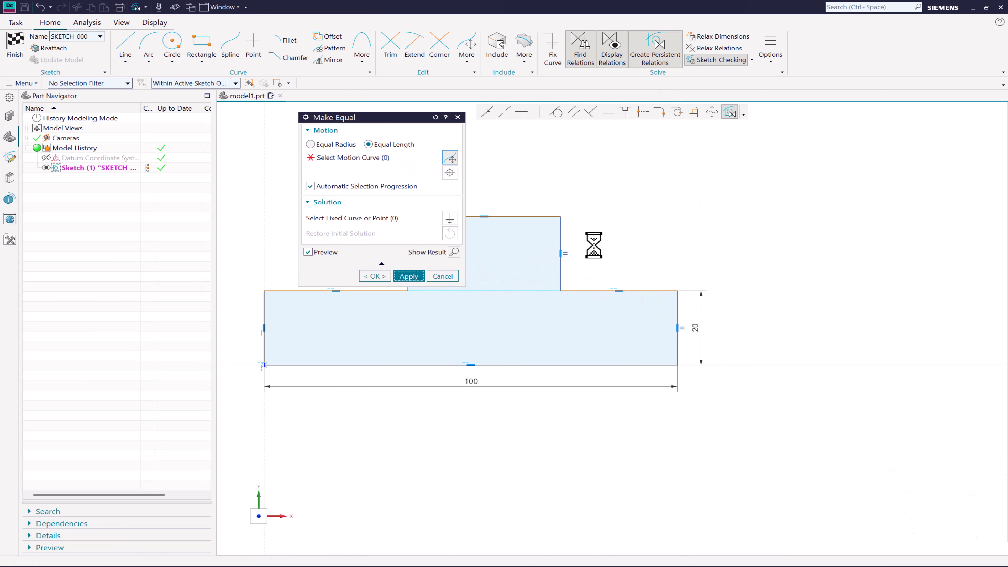
click(446, 282)
Make the two horizontal shoulder lines beside the raised block equal in length
scroll(653, 214, down, 2)
scroll(585, 226, up, 1)
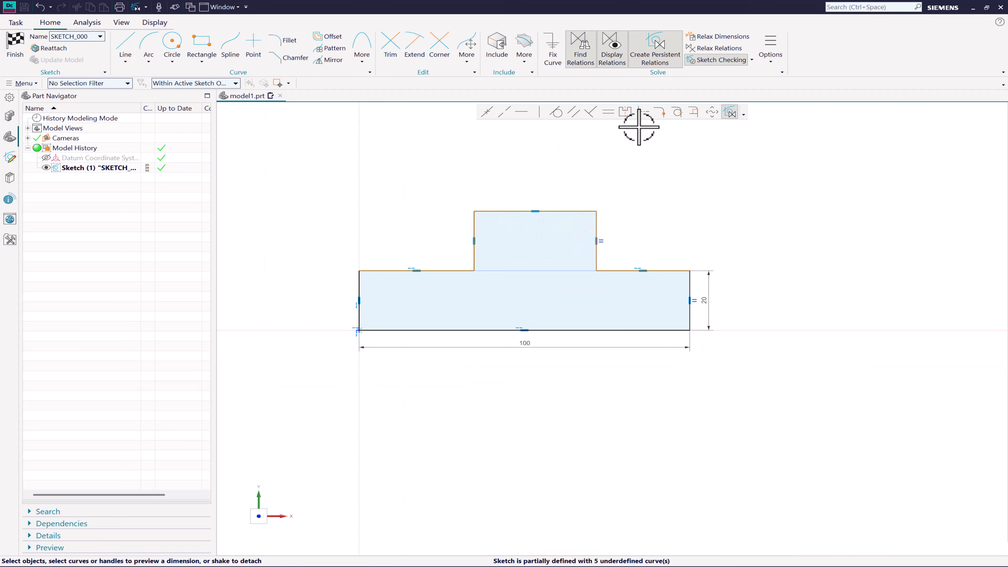
click(609, 112)
scroll(646, 266, down, 2)
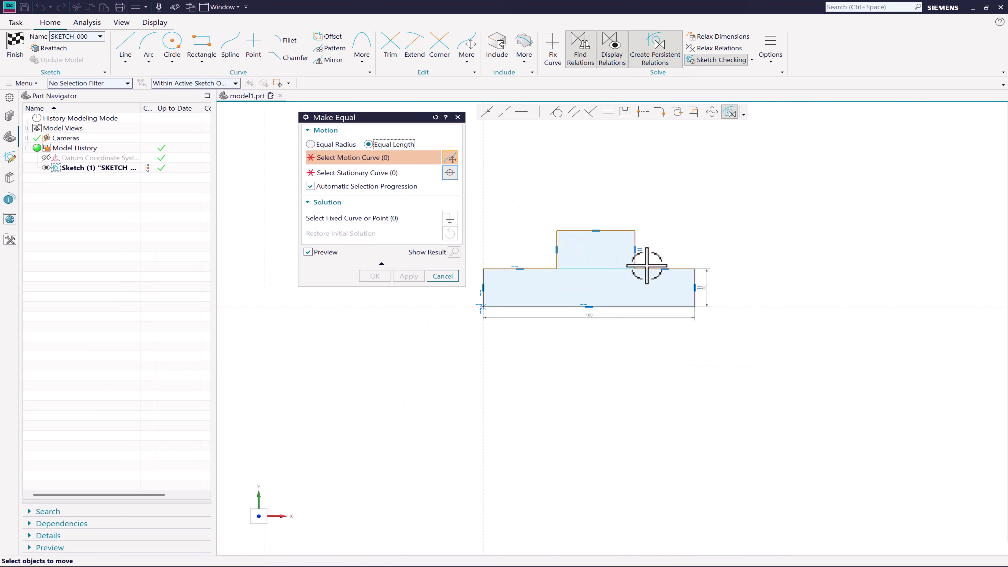
scroll(653, 270, up, 2)
click(653, 270)
click(489, 269)
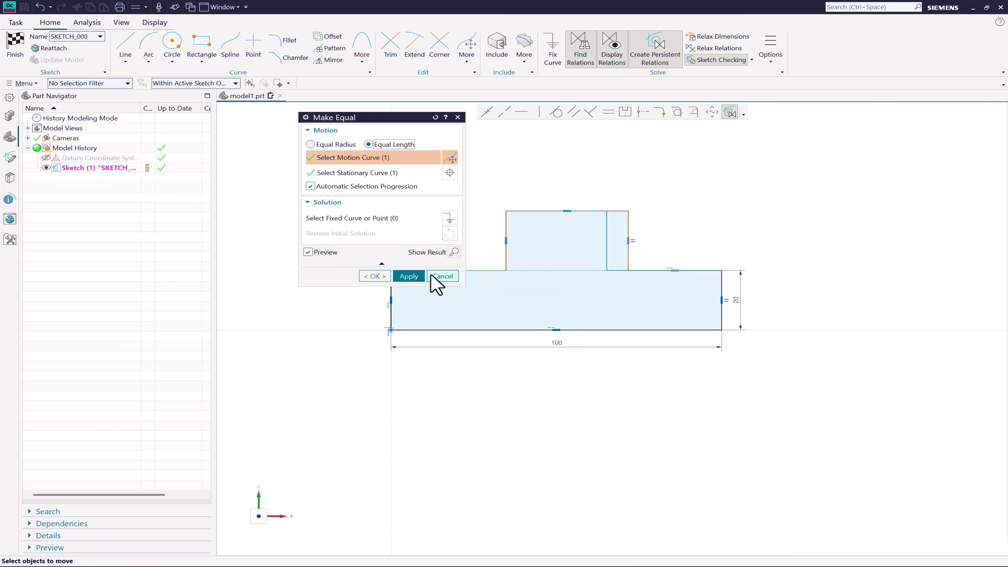
click(409, 276)
click(444, 277)
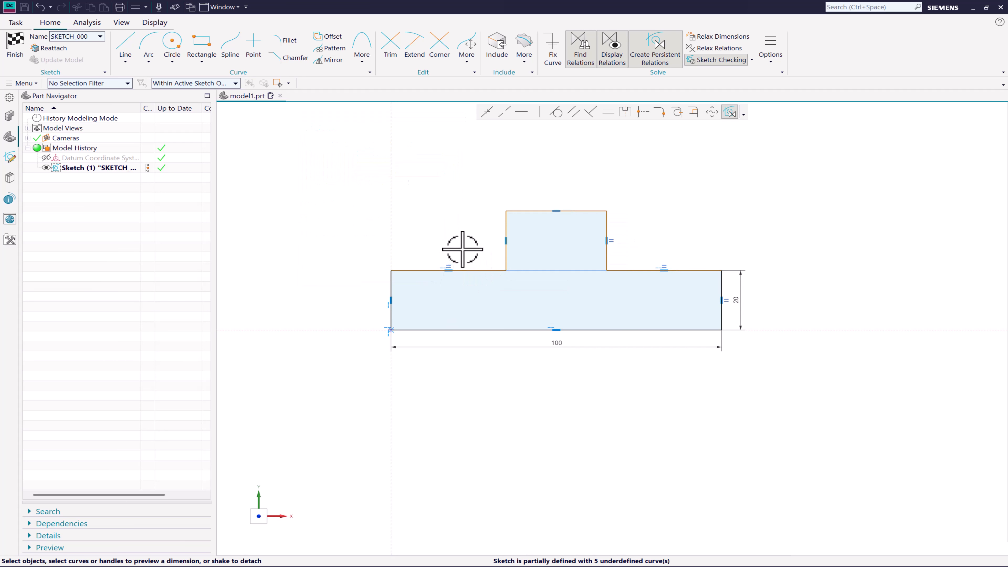
Add a horizontal Rapid Dimension to the left shoulder line and set its length to 30 mm
key(d)
click(477, 272)
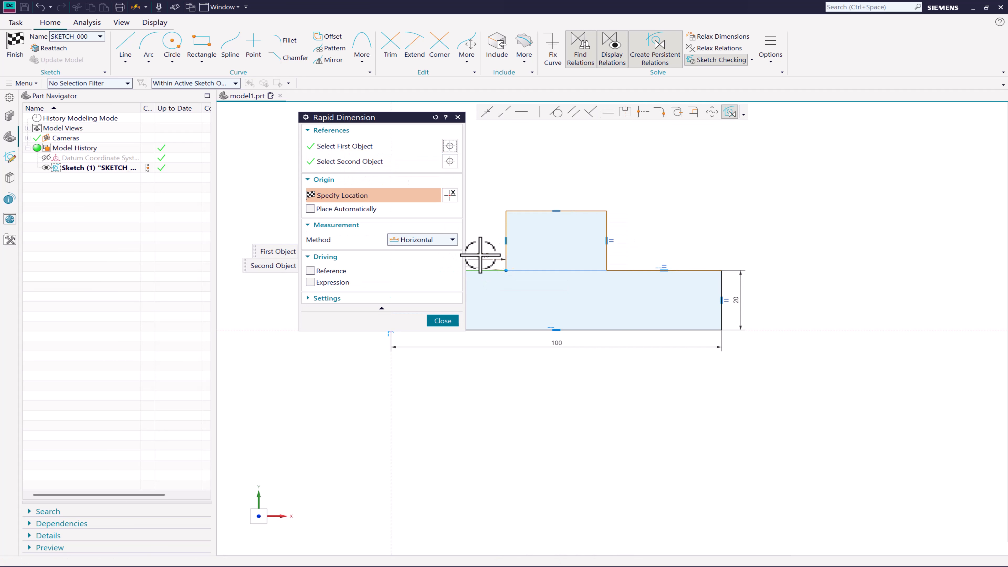
click(479, 256)
key(Escape)
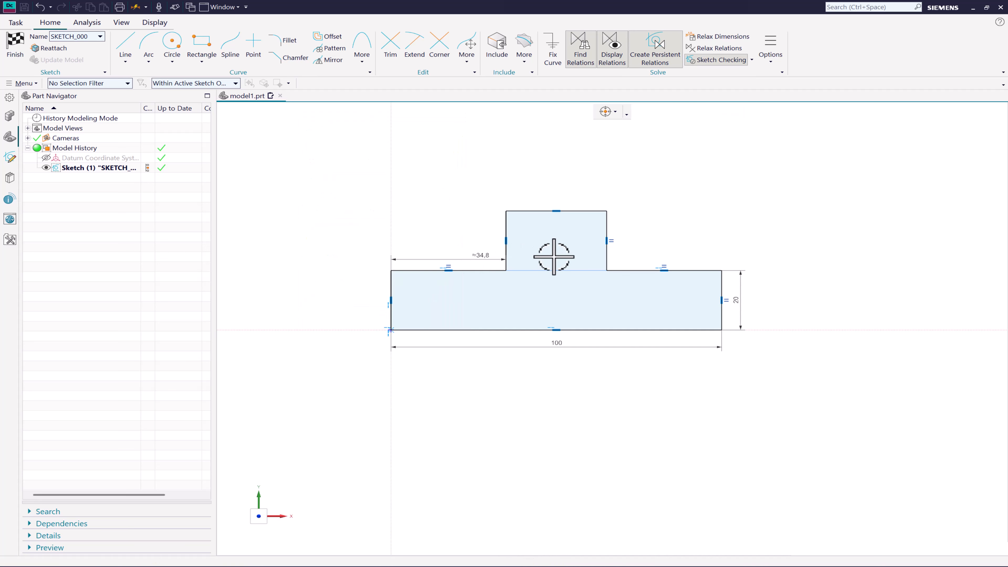
double_click(486, 256)
text(3)
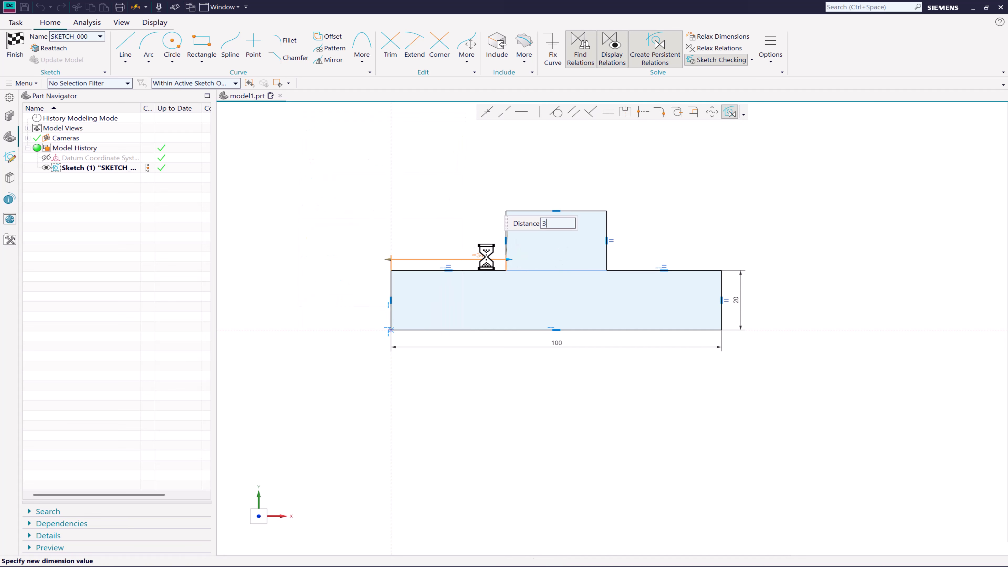
text(0)
key(Return)
Finish the sketch and extrude its profile with an end distance of 10 mm
scroll(495, 246, up, 2)
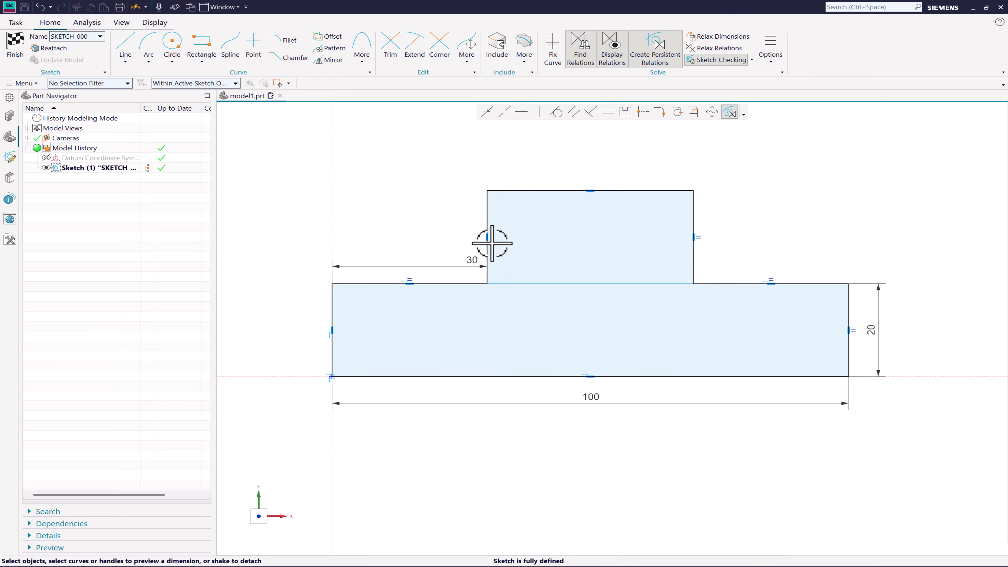
scroll(727, 243, down, 1)
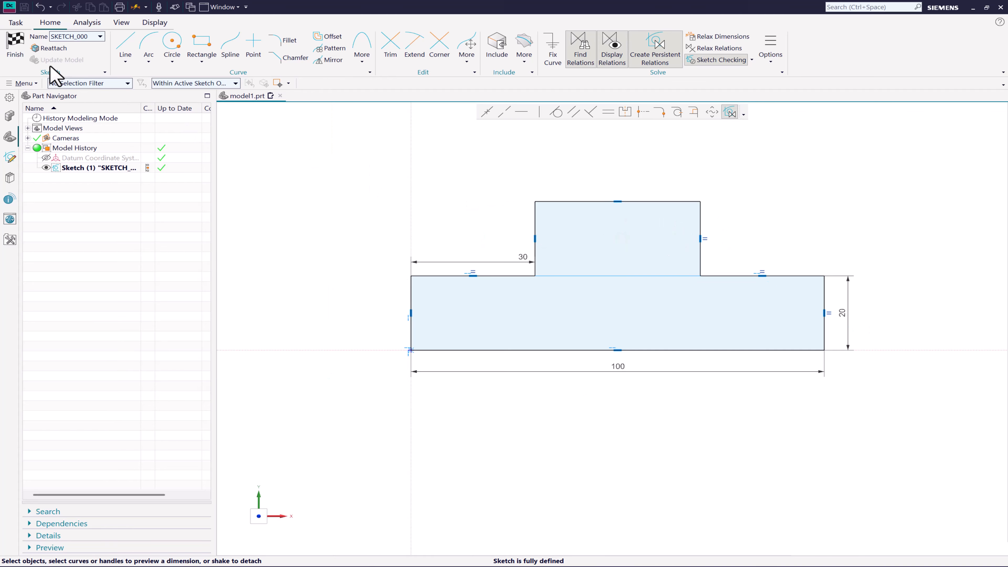
click(21, 50)
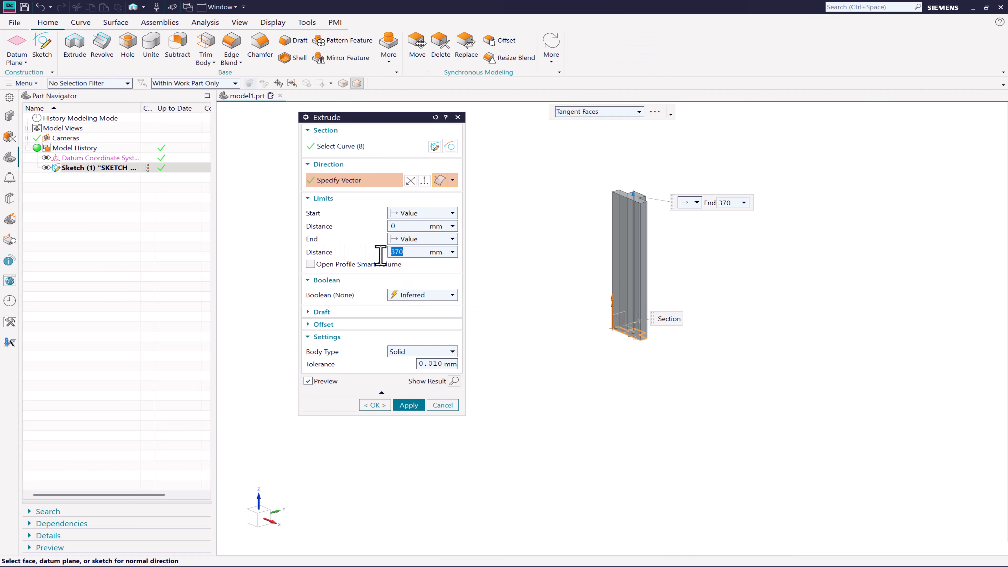
text(10)
key(Return)
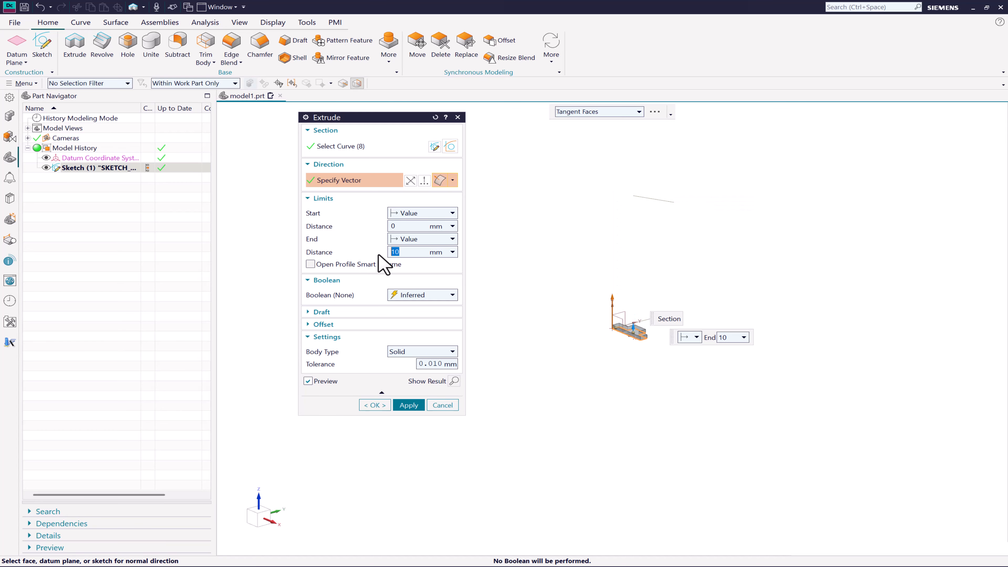
scroll(557, 351, up, 5)
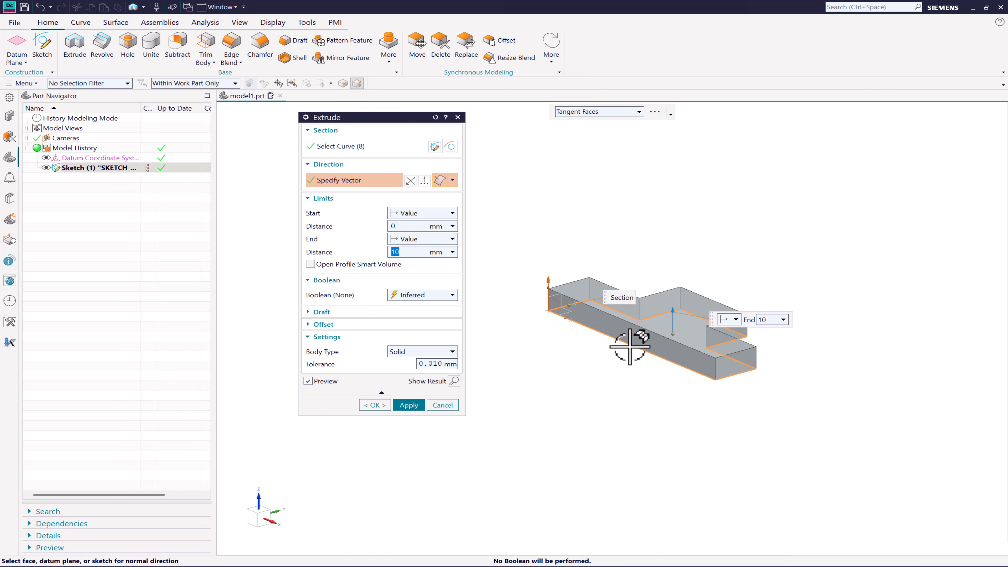
scroll(713, 385, up, 1)
scroll(714, 385, up, 1)
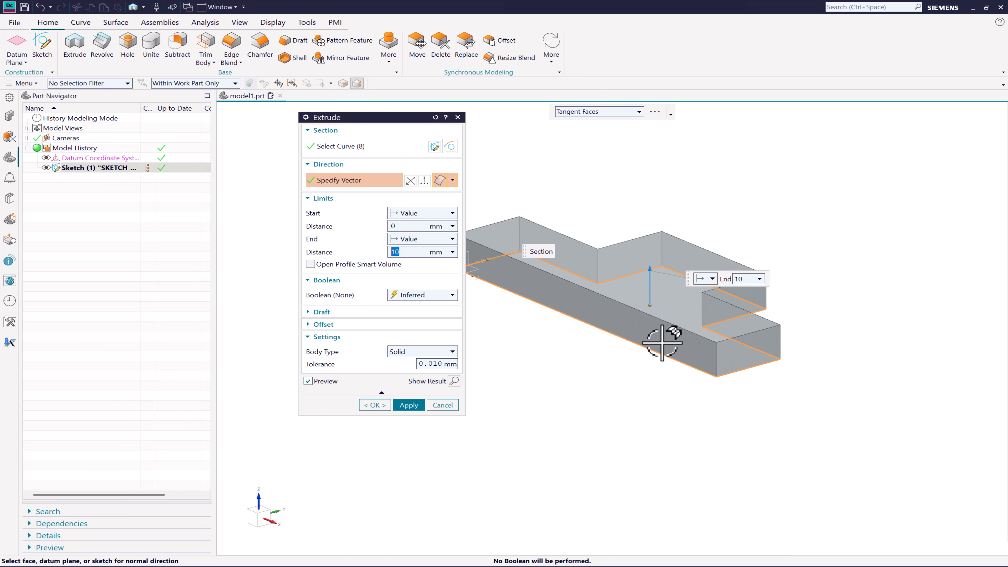
scroll(663, 344, down, 1)
scroll(532, 309, up, 1)
scroll(632, 314, down, 1)
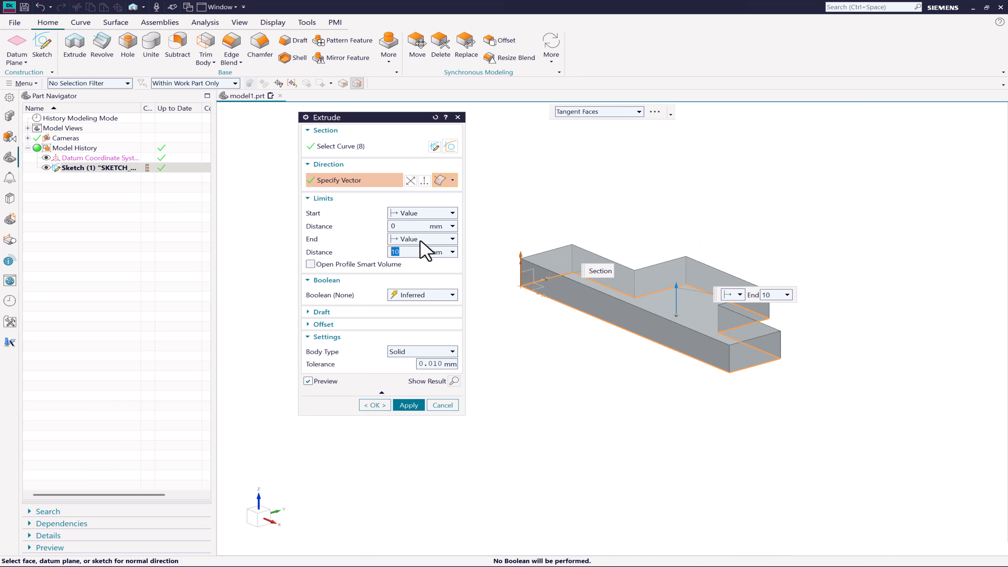
Try a start distance of 5 mm for the extrusion and reset it to 0 mm
click(391, 226)
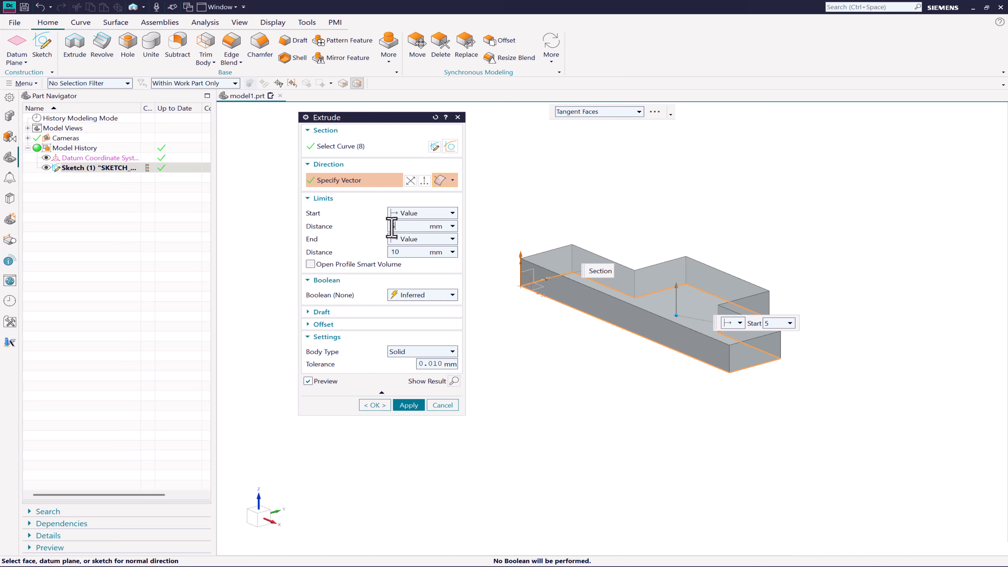
text(5)
key(Return)
middle_drag(697, 360, 594, 306)
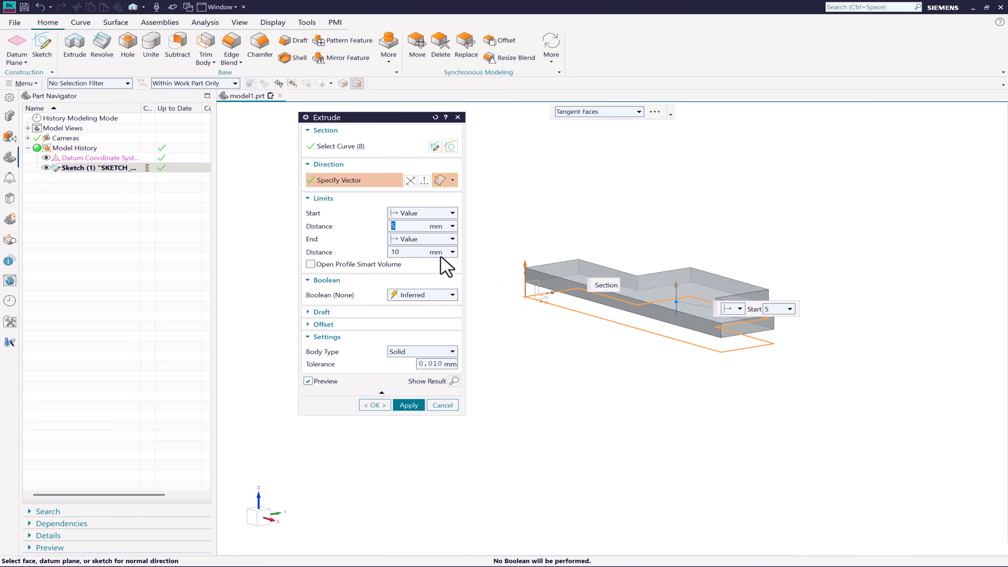
text(0)
key(Return)
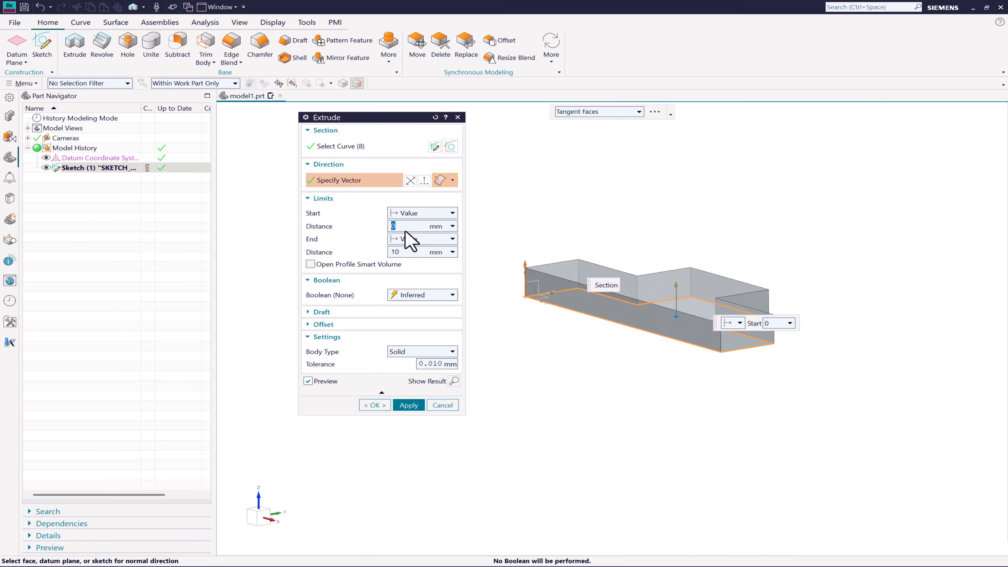
Set the extrusion's end limit to Symmetric Value with a distance of 10 mm and create the solid
click(421, 240)
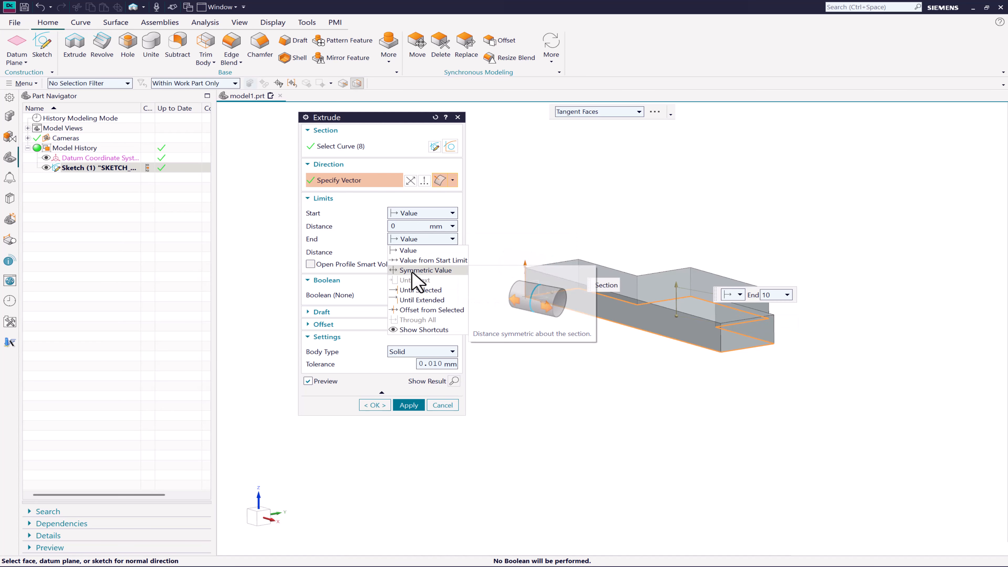
click(413, 272)
middle_drag(518, 308, 619, 341)
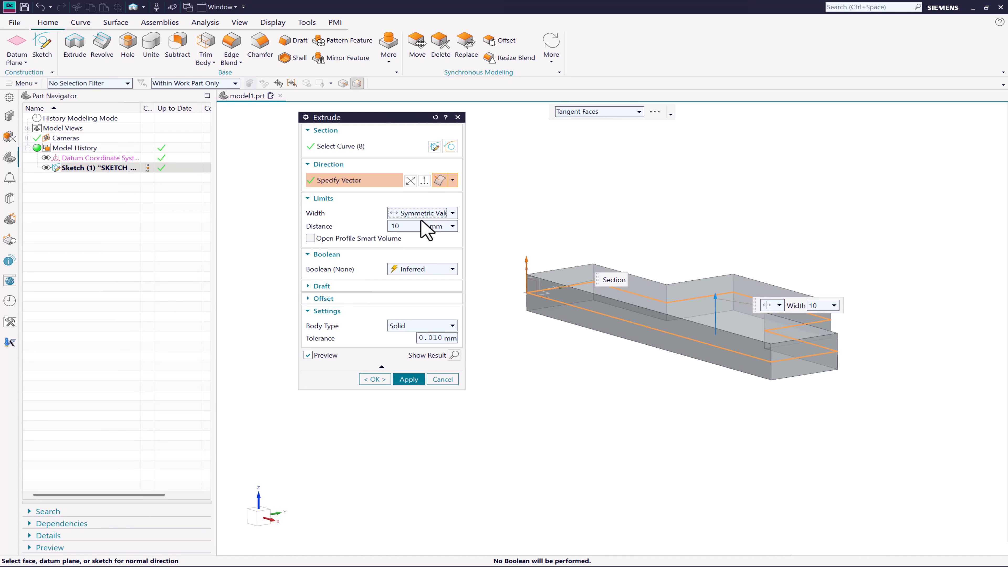
click(375, 379)
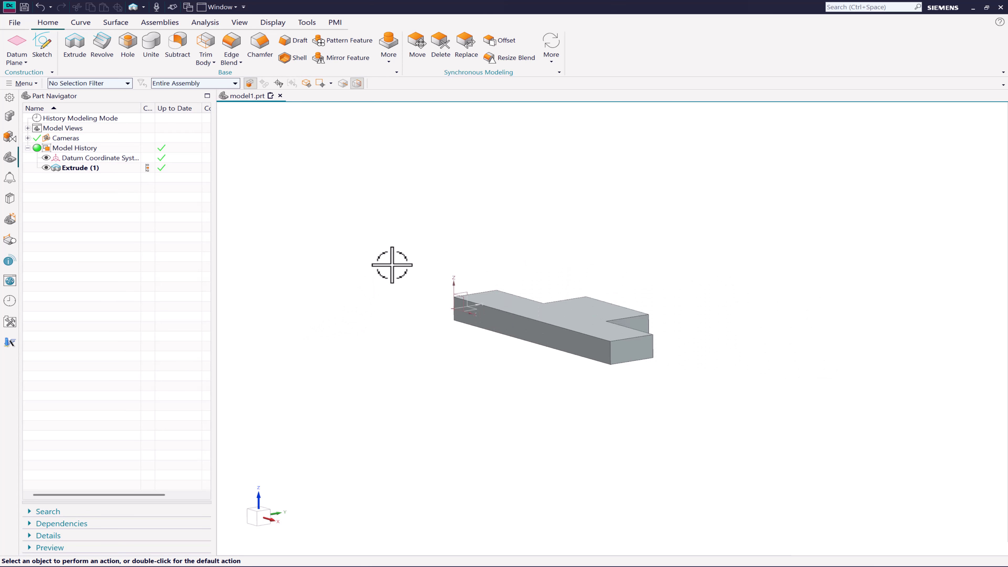
Create an At Distance datum plane offset 15 mm outward from the end face of the lower shoulder
middle_drag(392, 265, 328, 319)
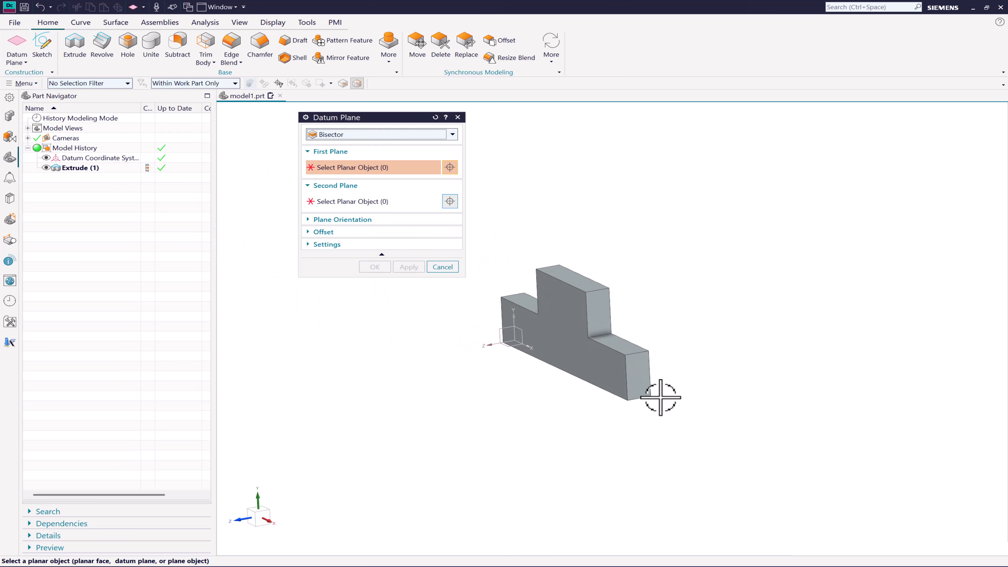
click(606, 383)
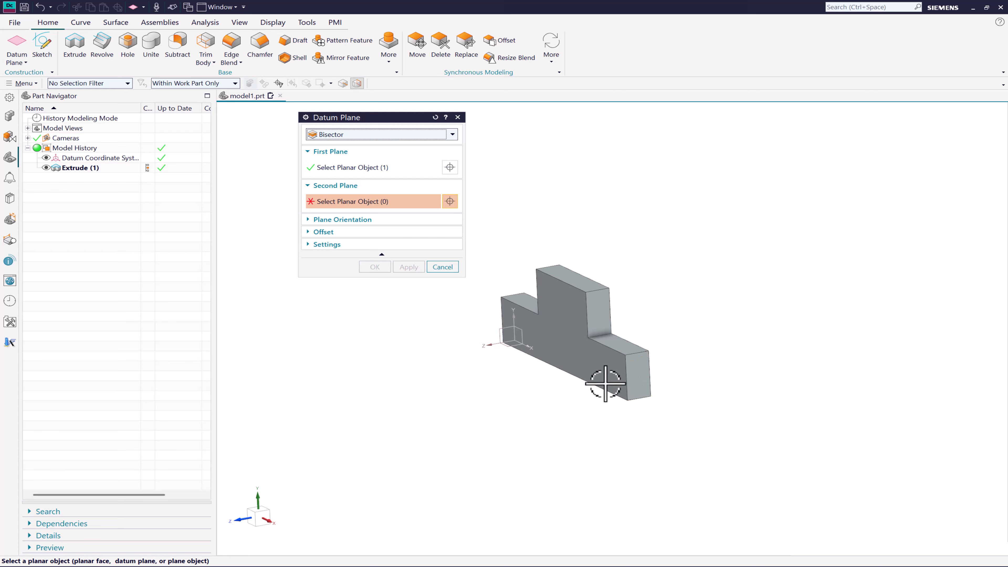
click(372, 135)
click(352, 156)
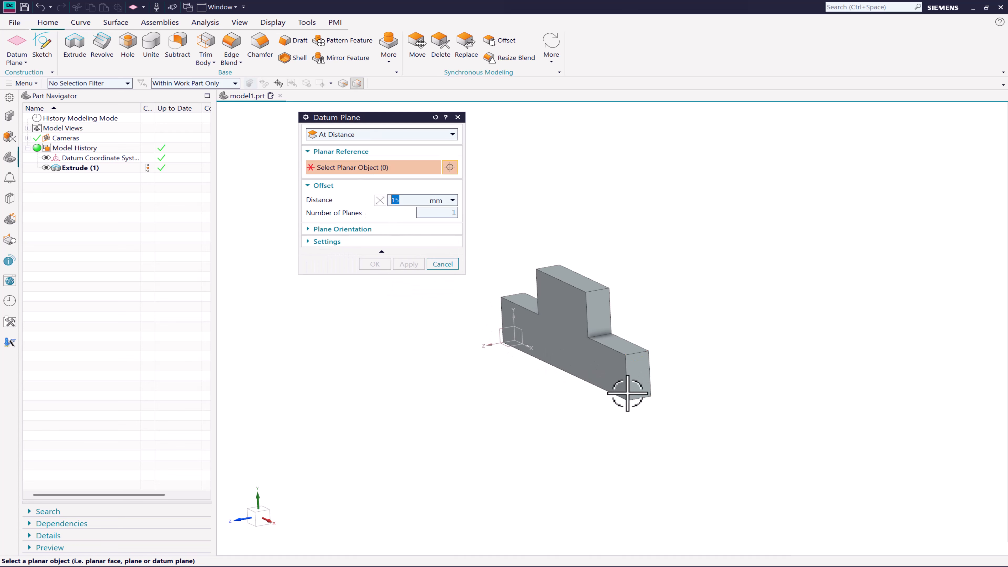
click(634, 393)
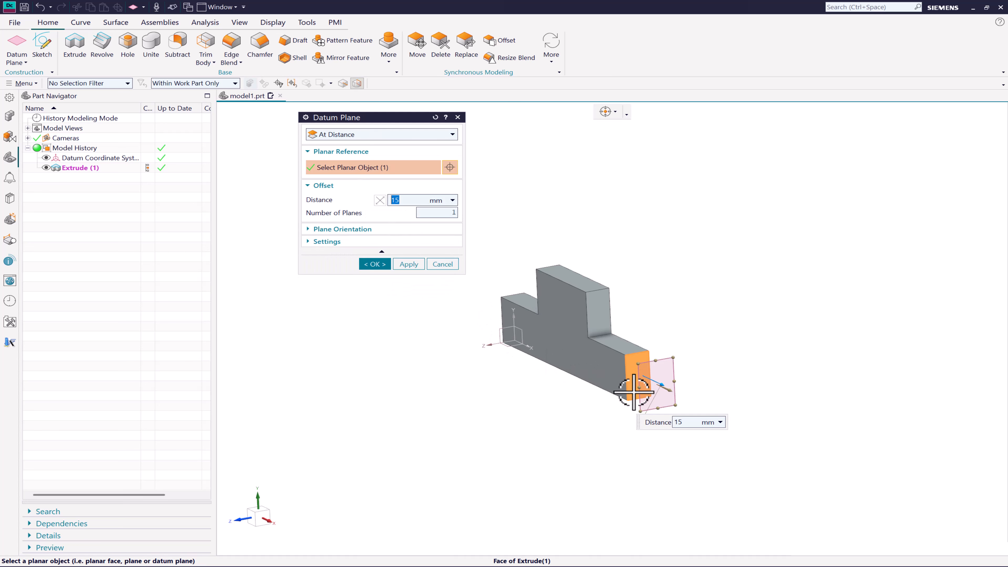
click(375, 264)
Sketch a circle about 5 mm in diameter on the new datum plane, centred across the block's raised section, and finish the sketch
click(670, 356)
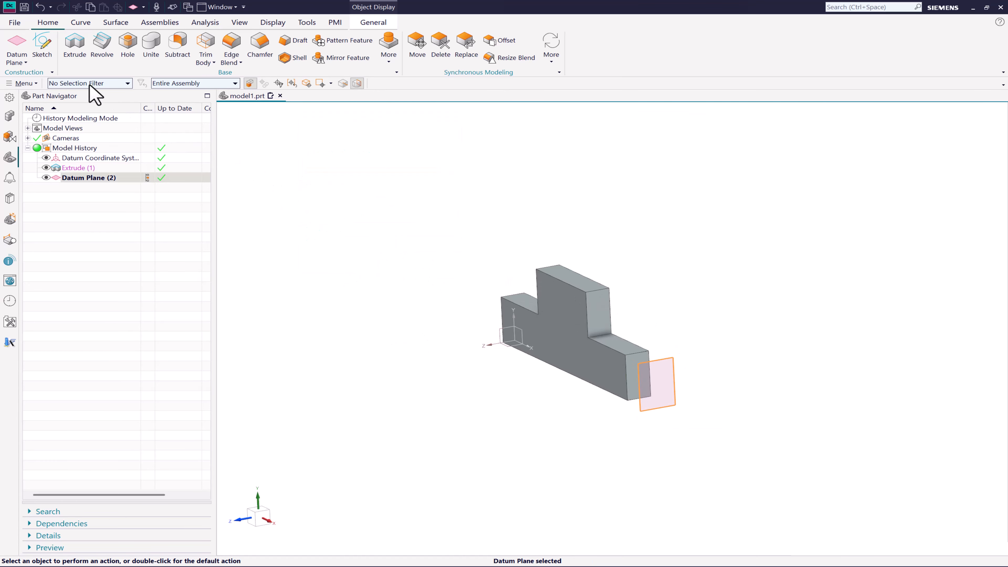
click(52, 54)
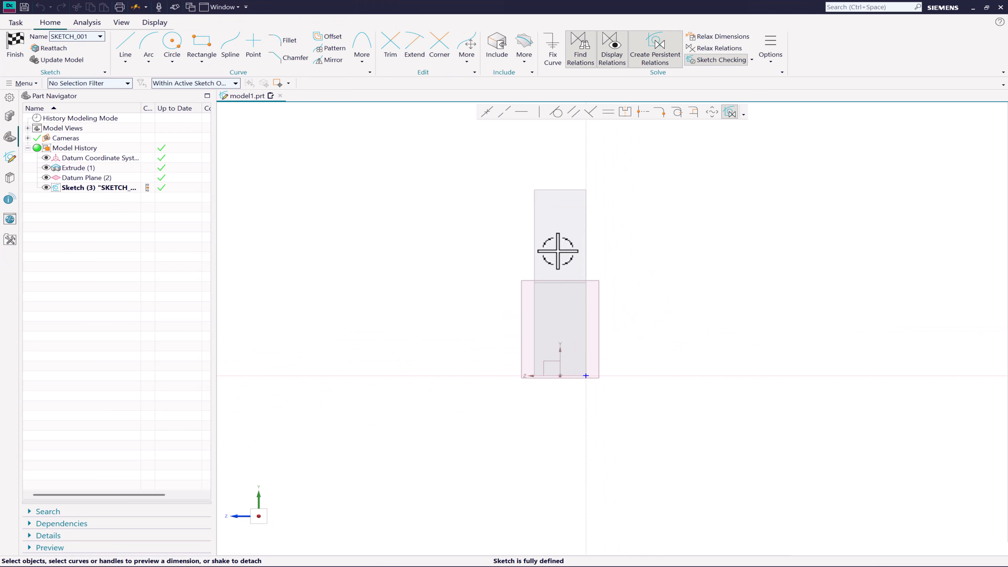
click(163, 53)
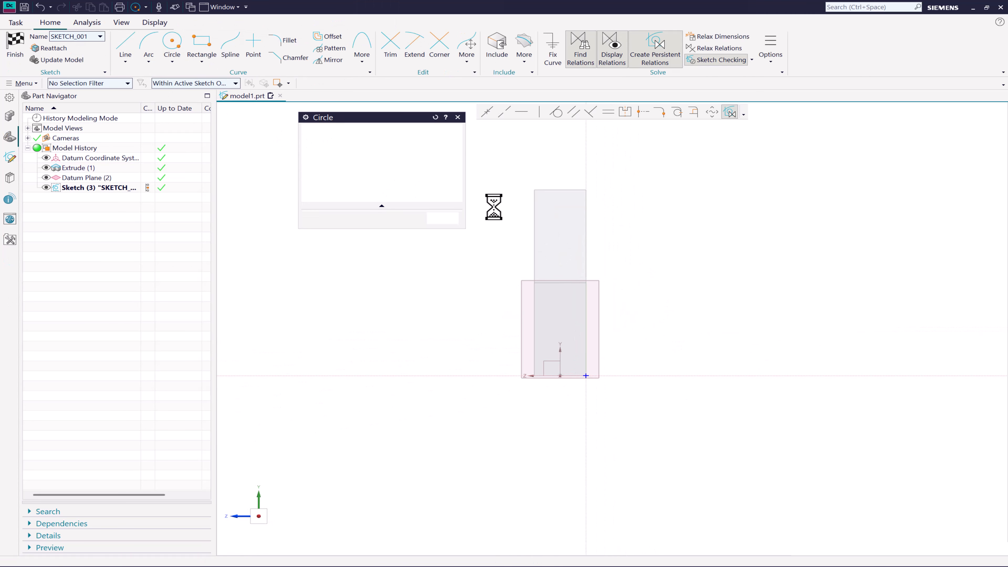
click(560, 223)
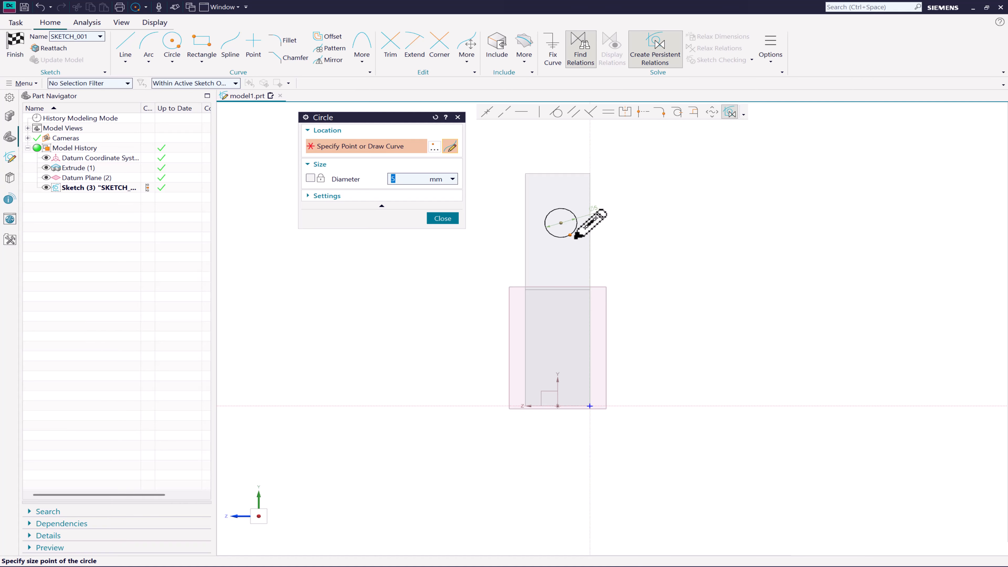
click(576, 237)
key(Escape)
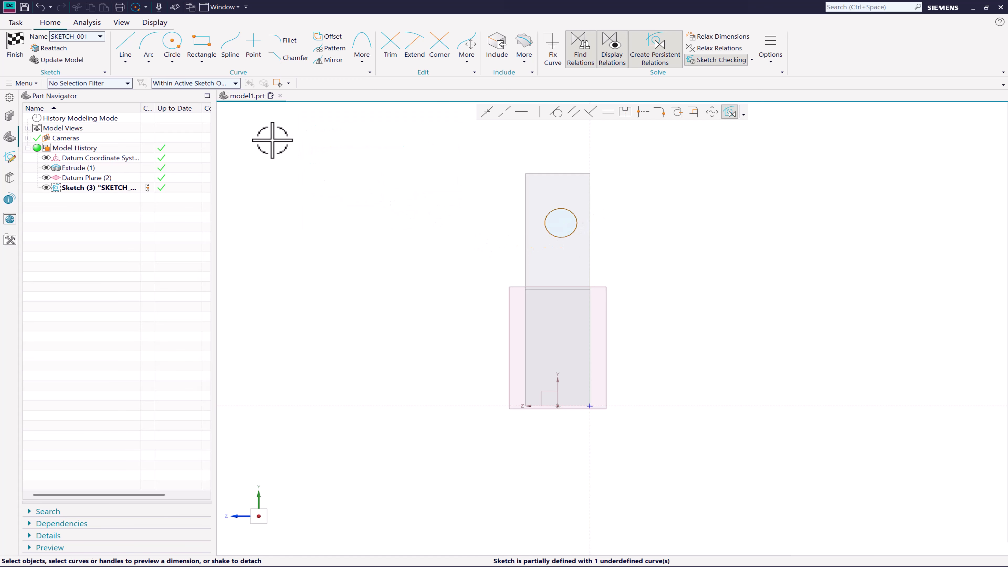
click(10, 45)
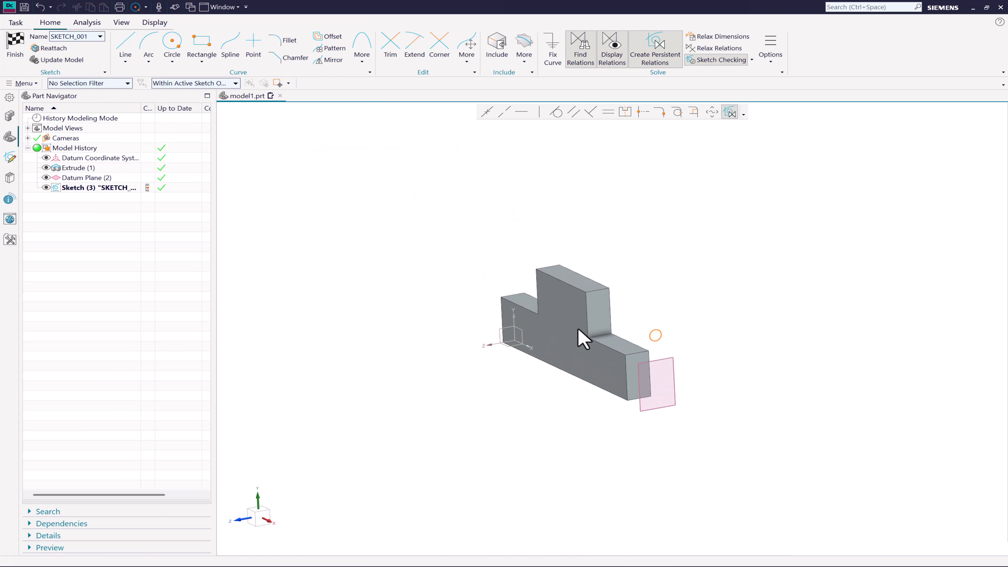
Start extruding the circle, reverse the direction toward the block and set the end limit to Until Next
scroll(565, 336, up, 2)
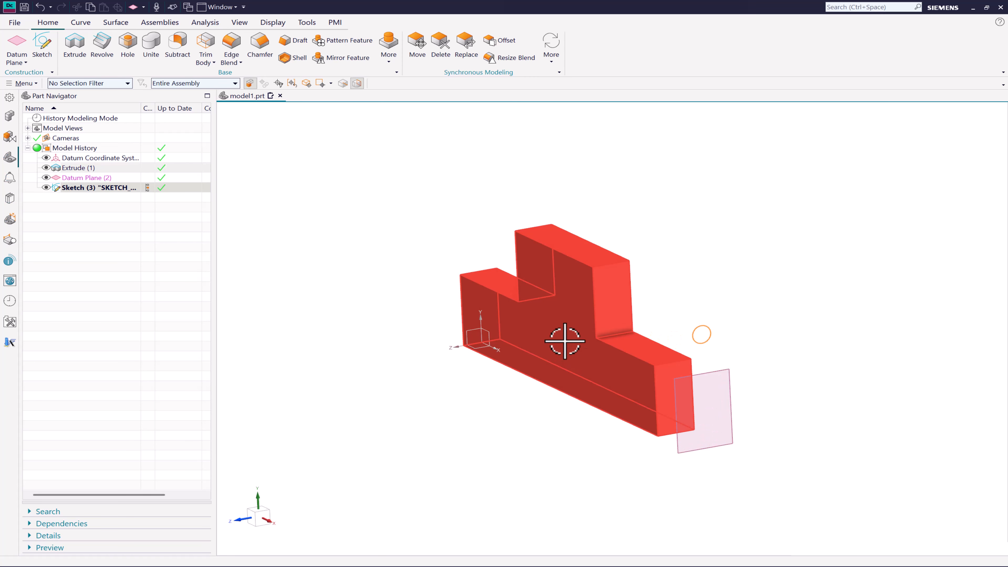
click(75, 46)
scroll(781, 334, down, 2)
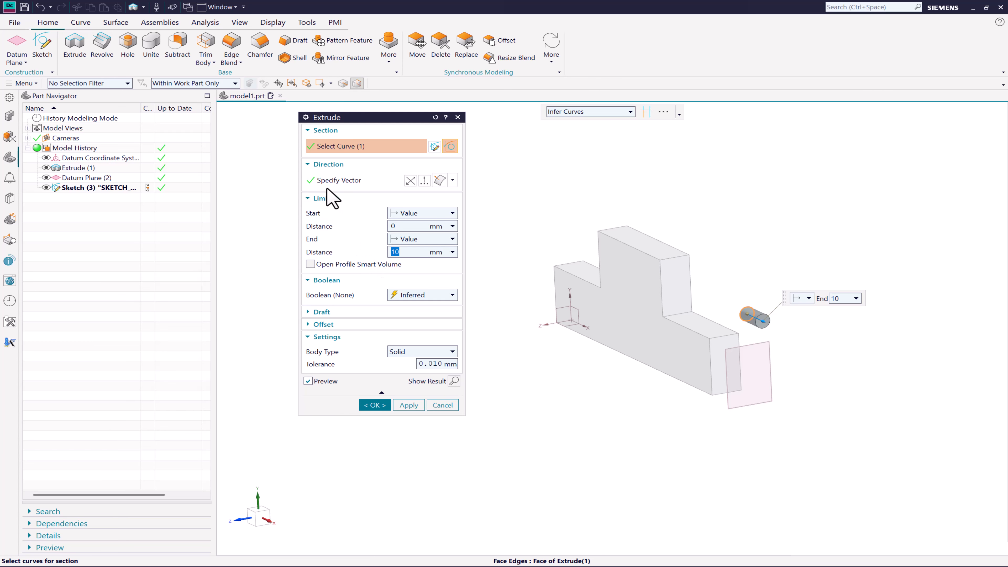
click(411, 181)
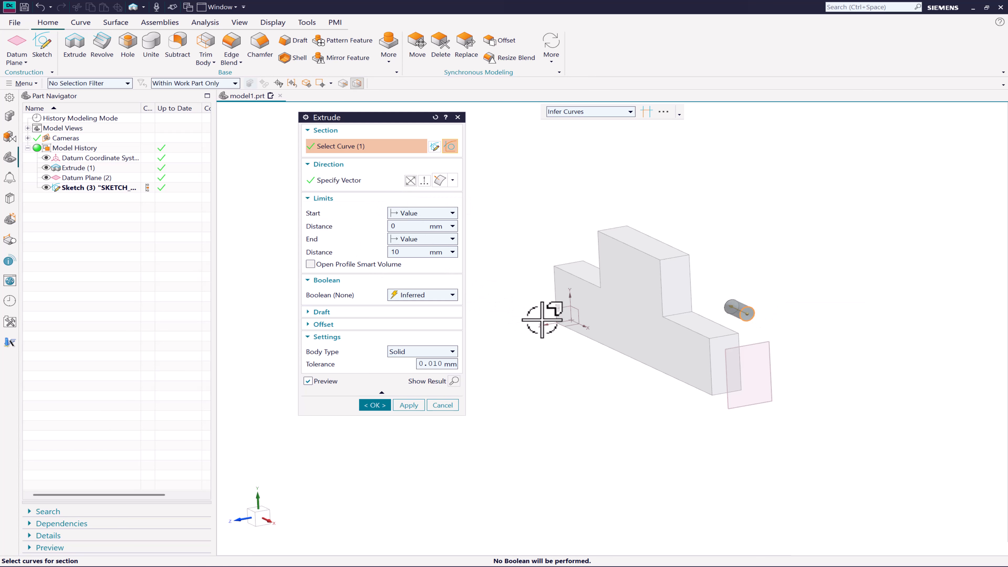
scroll(504, 270, up, 3)
click(426, 240)
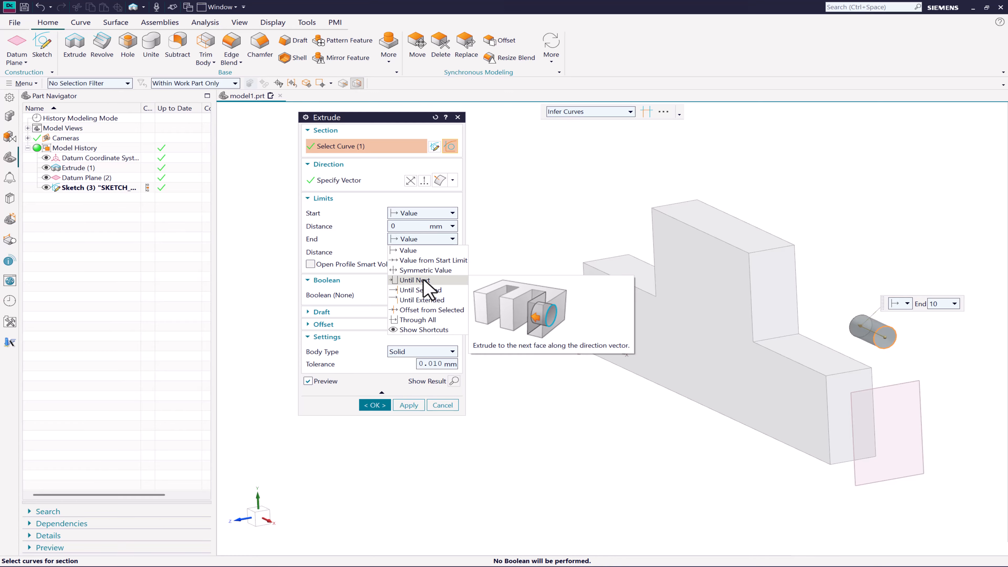
click(415, 280)
mouse_move(709, 334)
middle_down()
mouse_move(711, 352)
mouse_move(766, 316)
mouse_move(732, 316)
mouse_move(759, 322)
mouse_move(738, 329)
mouse_move(731, 315)
mouse_move(726, 324)
middle_up()
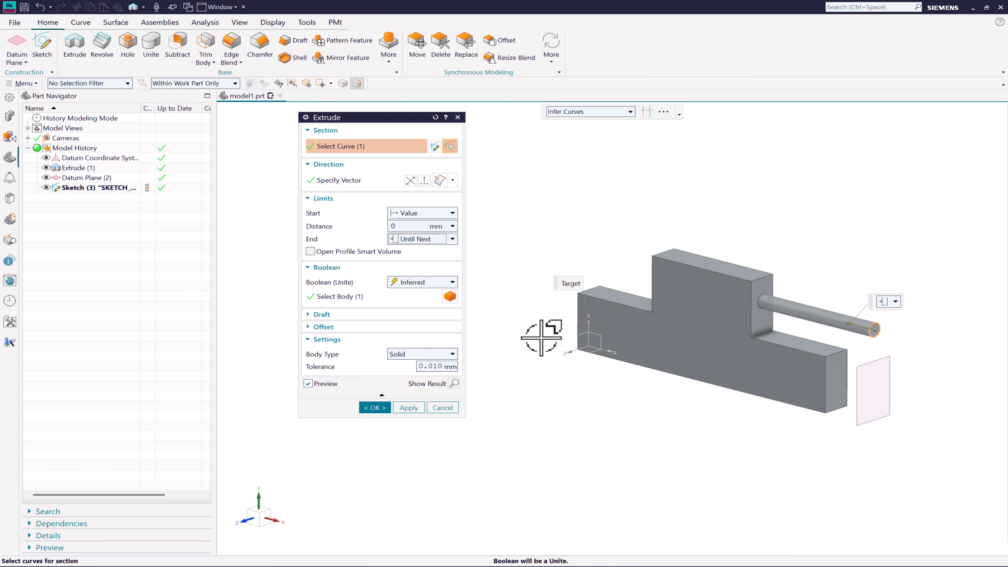
Change the extrusion's end limit to Until Selected and try the far shoulder's end face as the limit
click(438, 241)
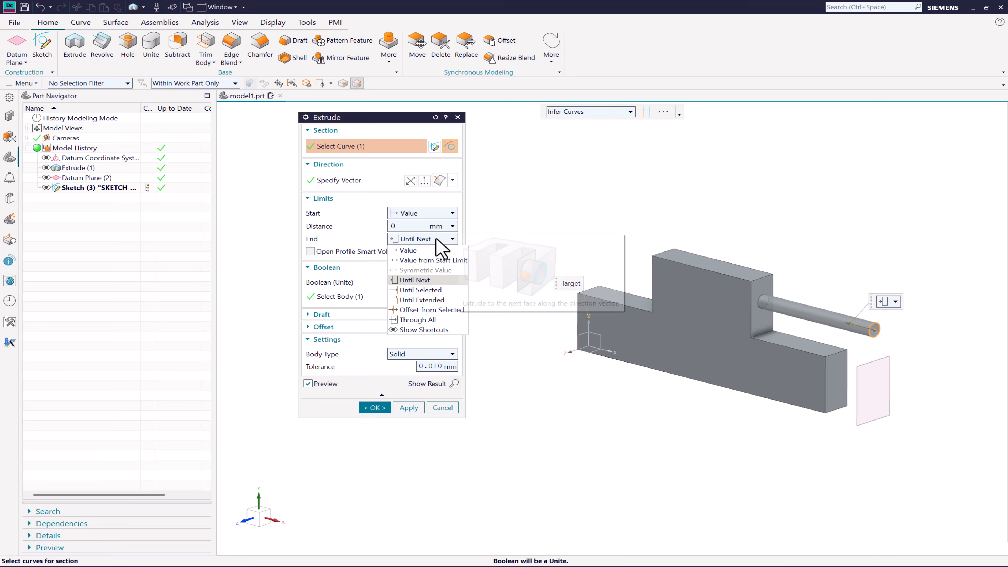
click(430, 291)
middle_drag(571, 310, 520, 294)
scroll(562, 294, up, 2)
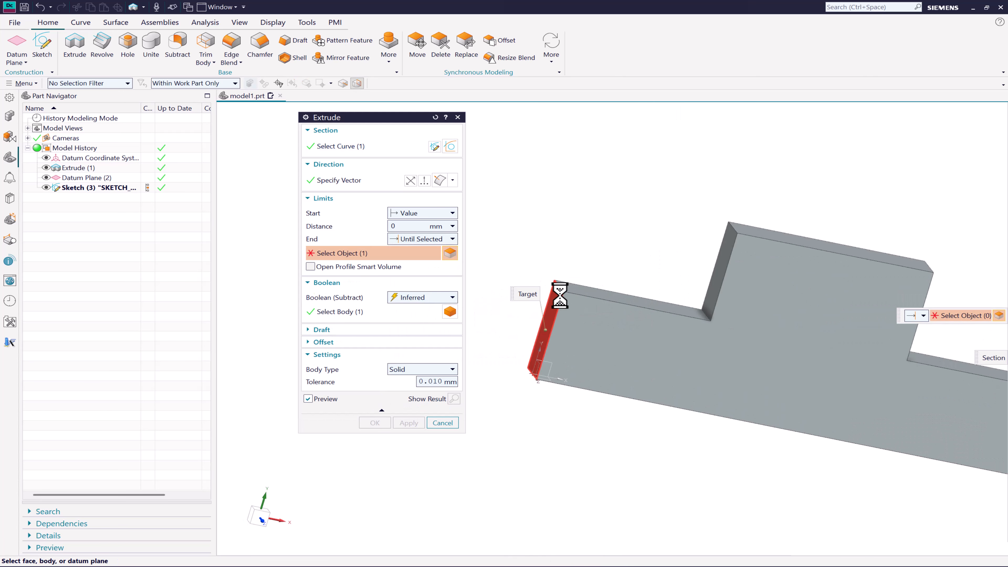
click(560, 295)
scroll(579, 293, down, 2)
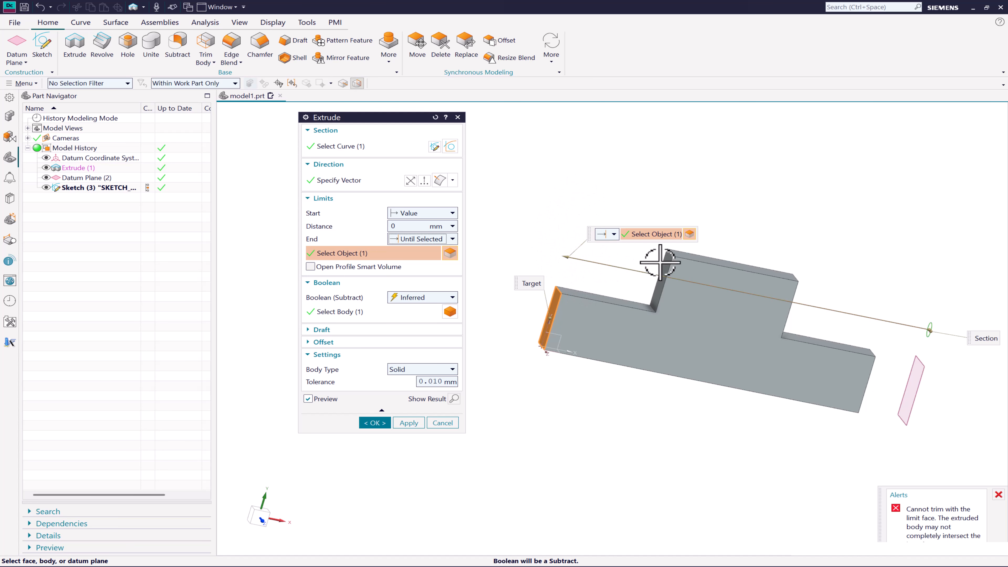
Select the far side face of the raised section as the extrusion limit and apply the cut
middle_drag(661, 250, 622, 296)
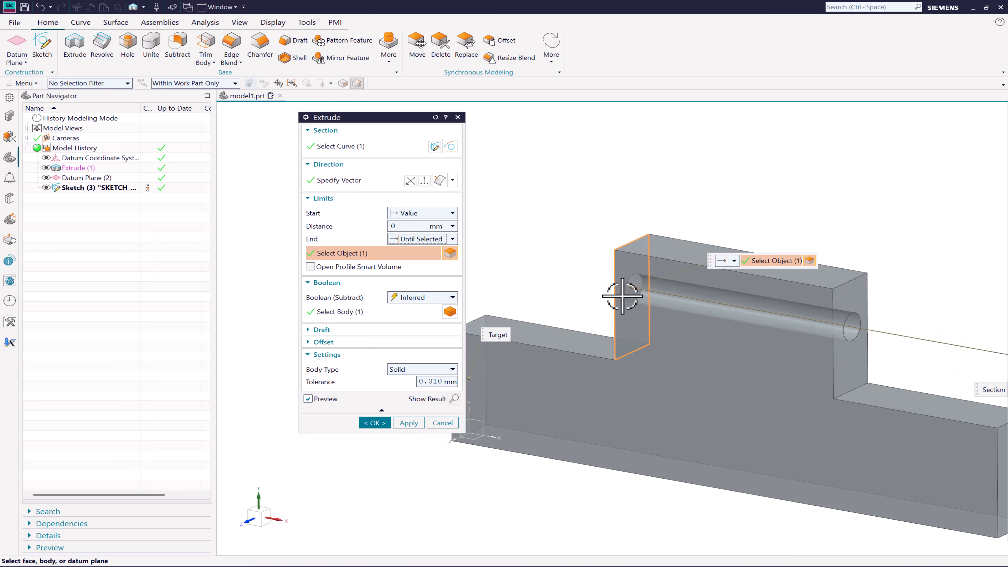
scroll(622, 296, down, 3)
click(409, 423)
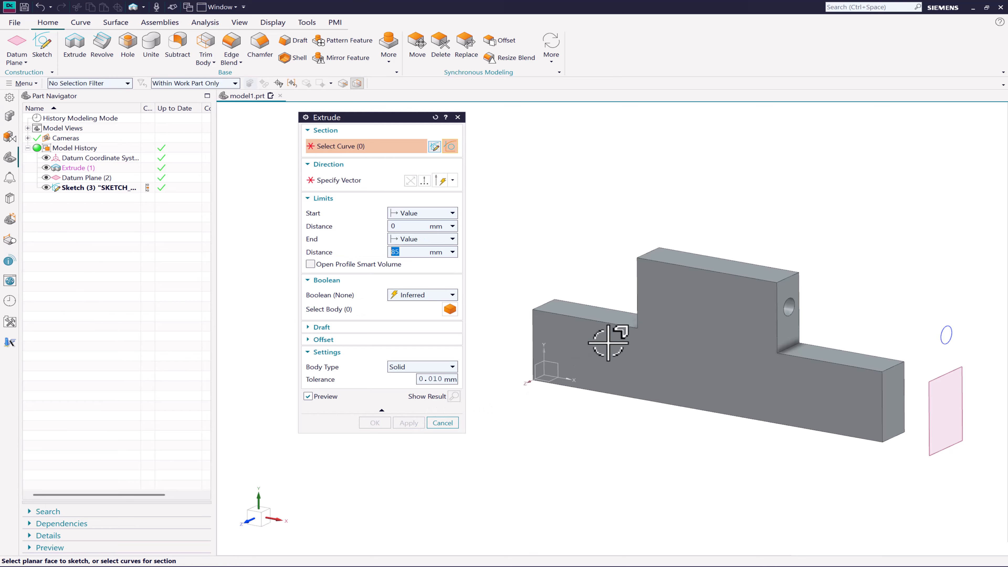
Inspect the through hole, leave the Extrude command and undo the circle's extrusion
middle_drag(609, 342, 554, 316)
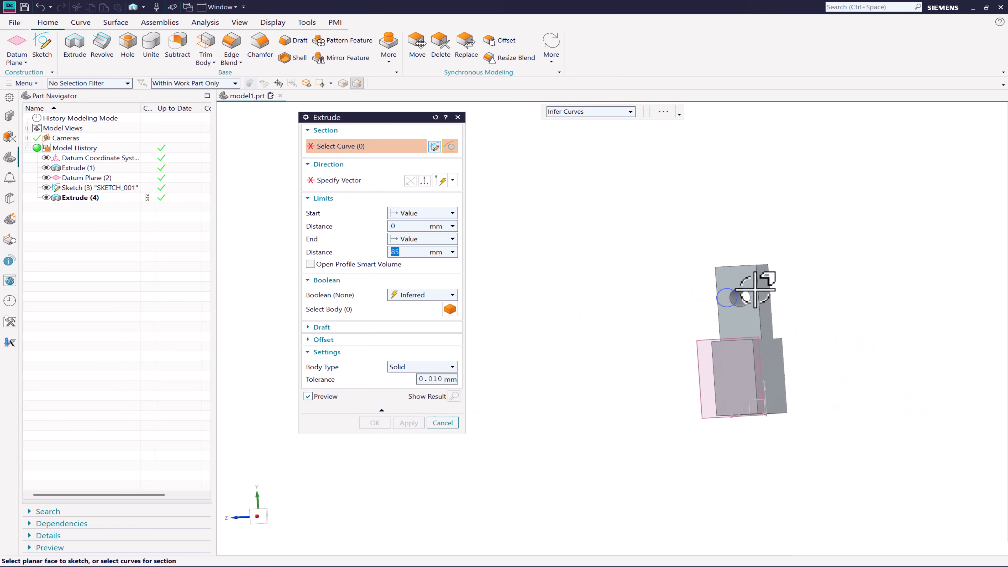
middle_drag(755, 293, 655, 322)
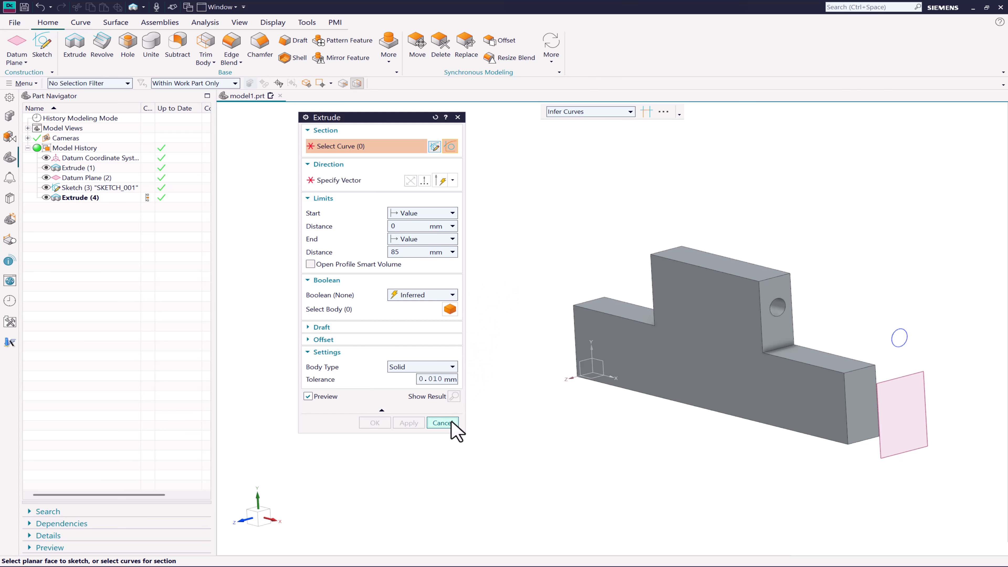
click(442, 423)
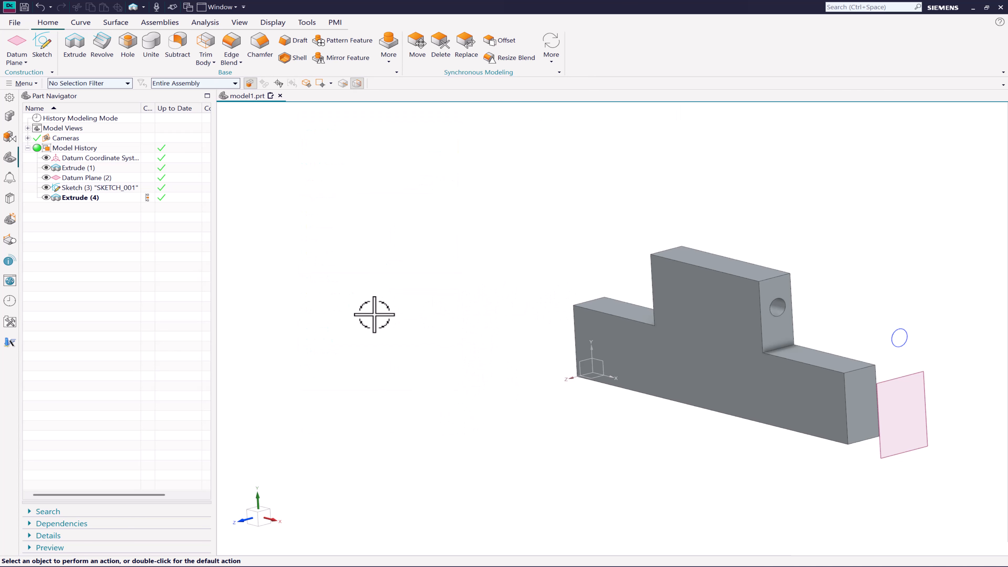
key(ctrl+z)
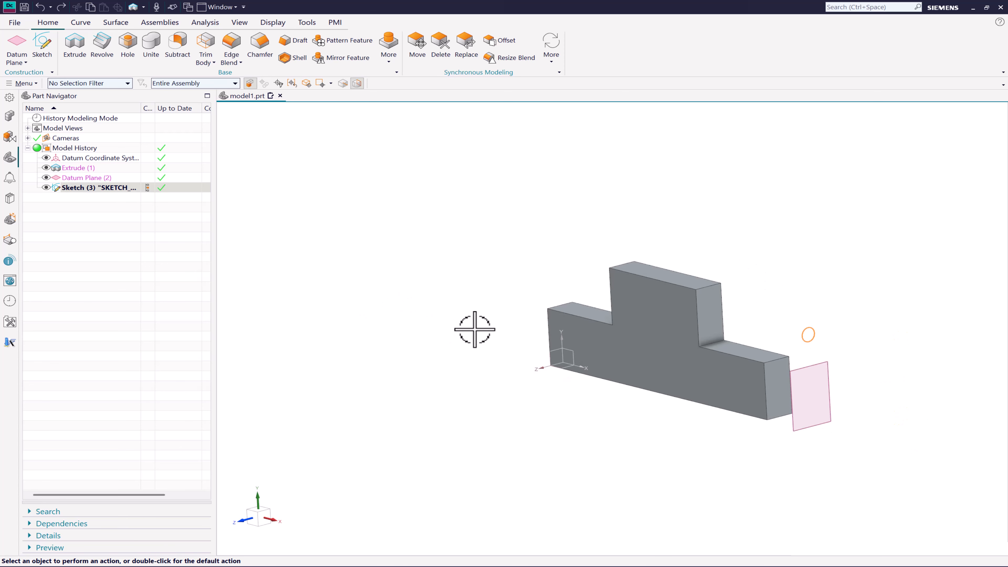
Sketch a 10 by 10 mm square on the top face of the shoulder at the origin end, starting at its outer corner, and finish
middle_drag(475, 330, 486, 365)
click(540, 254)
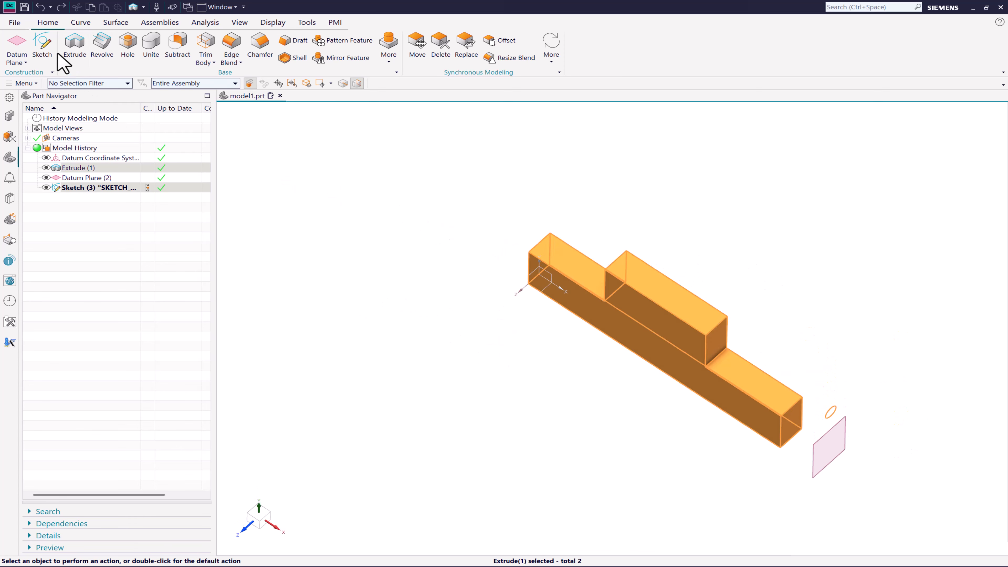
click(46, 45)
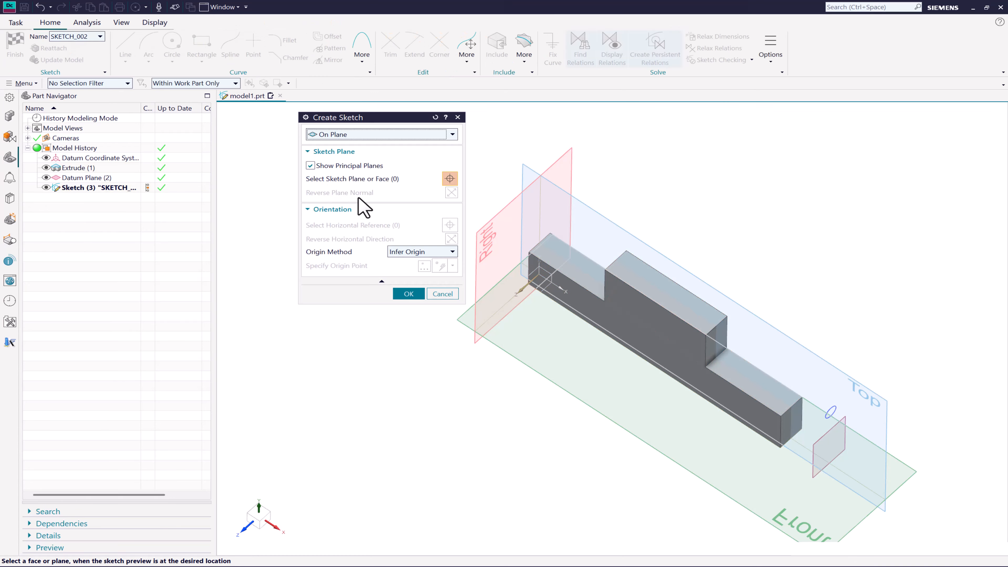
click(541, 255)
click(416, 293)
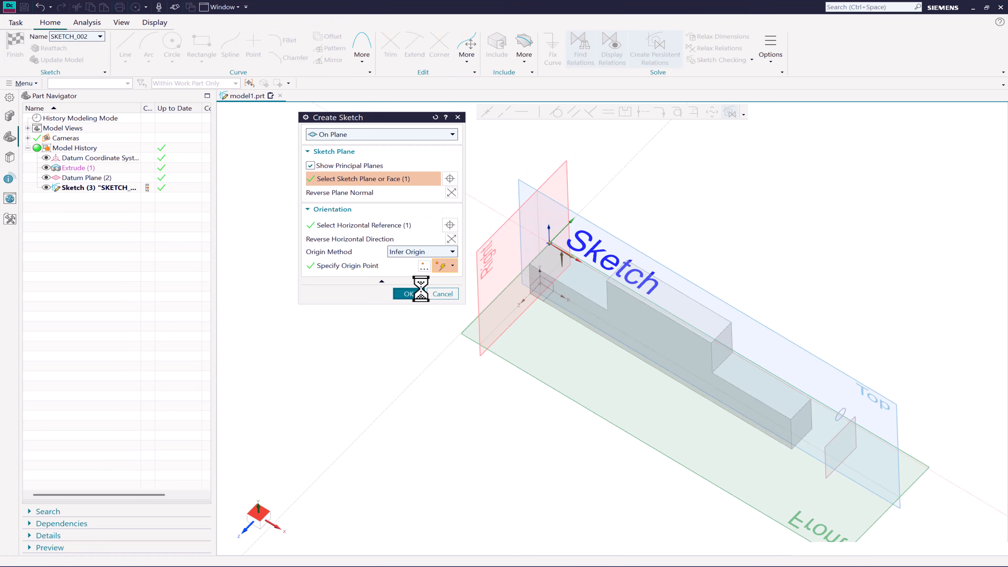
click(198, 47)
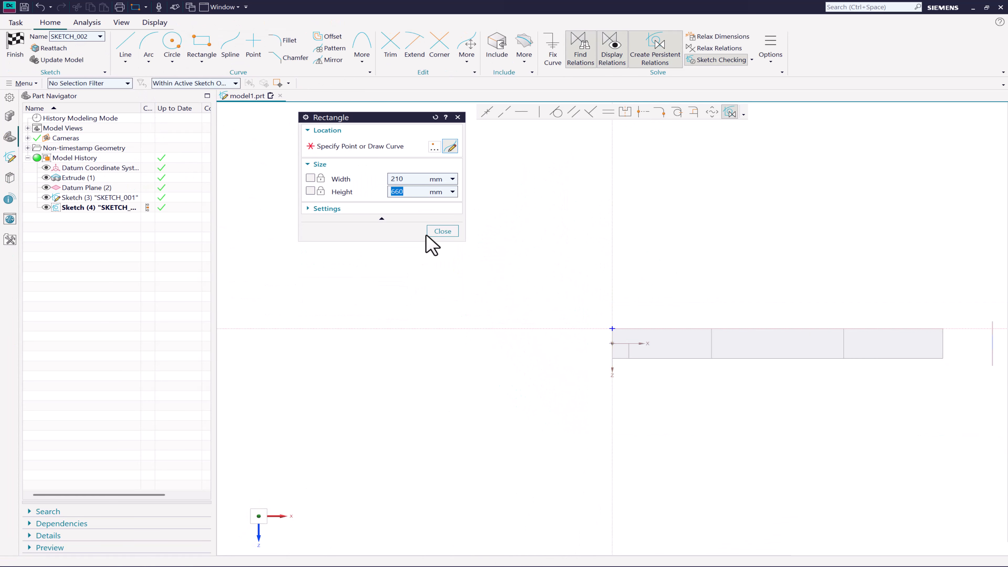
mouse_move(613, 328)
mouse_down()
mouse_move(654, 364)
mouse_move(645, 358)
mouse_up()
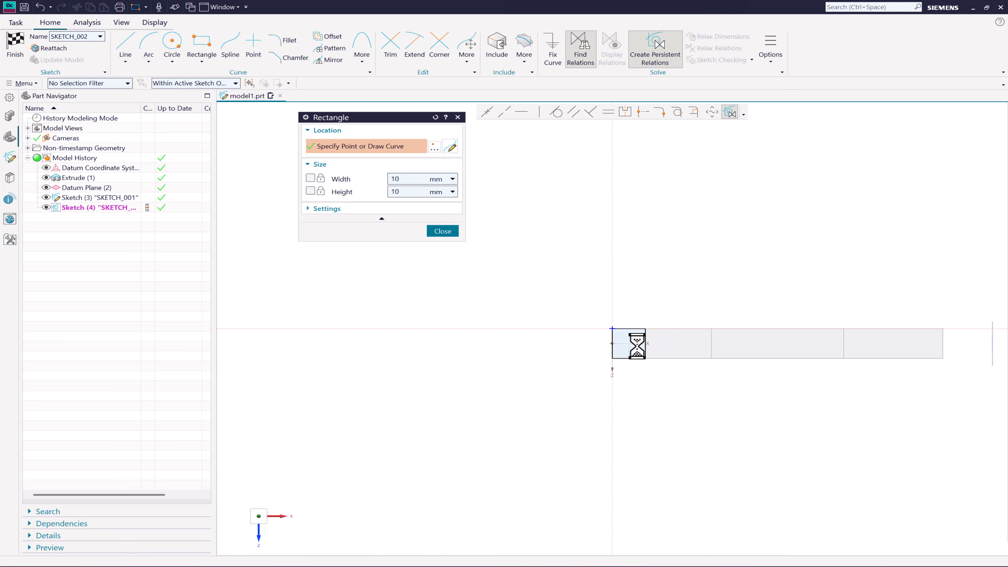
click(21, 46)
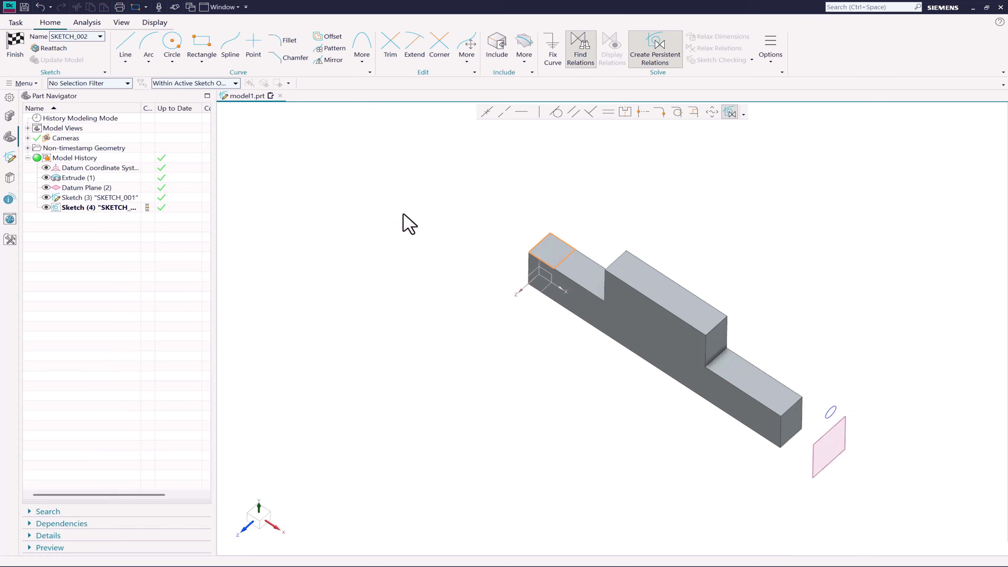
key(ctrl+q)
Extrude the square profile 20 mm upward and unite it with the block using the inferred Boolean
middle_drag(514, 349, 511, 313)
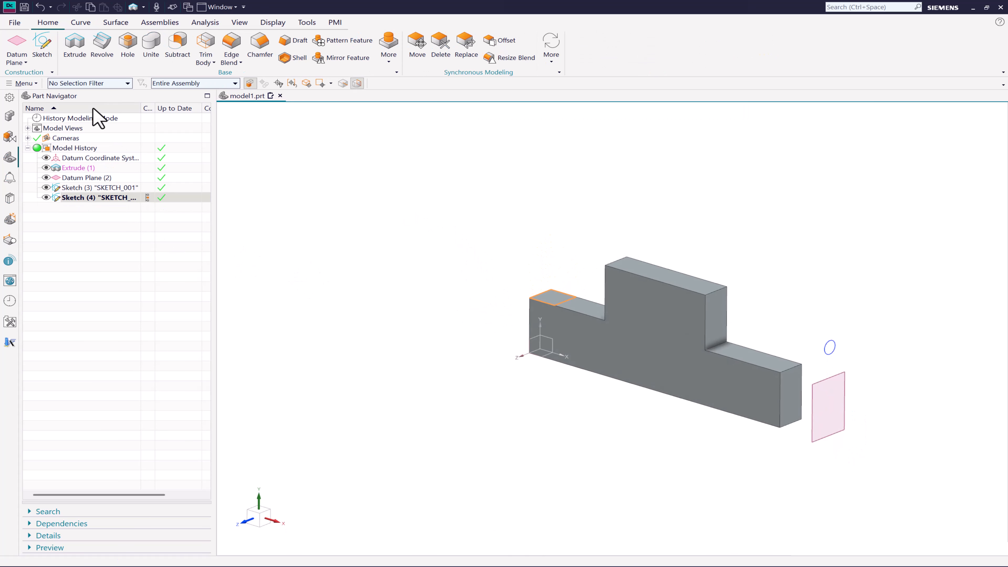
click(74, 44)
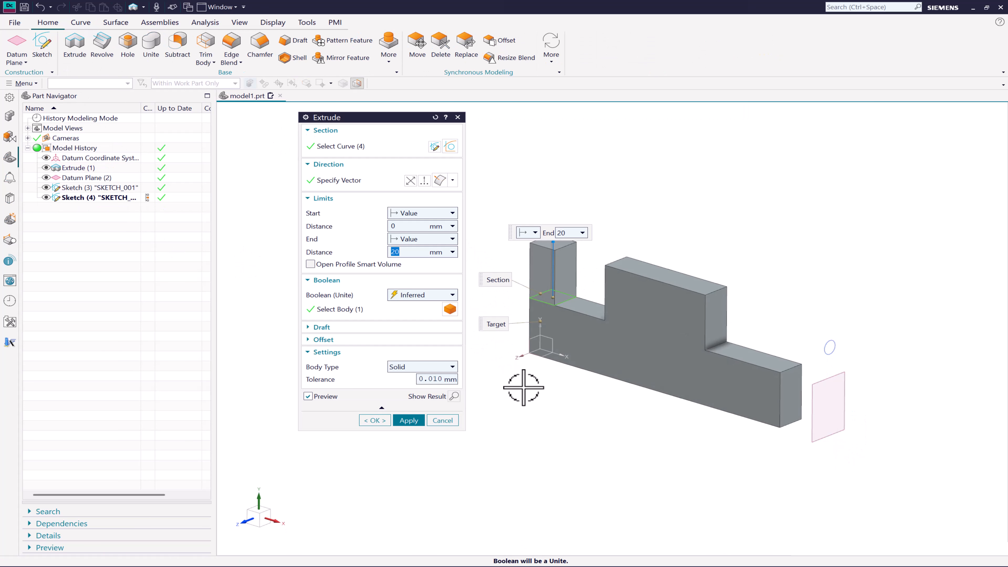
click(363, 421)
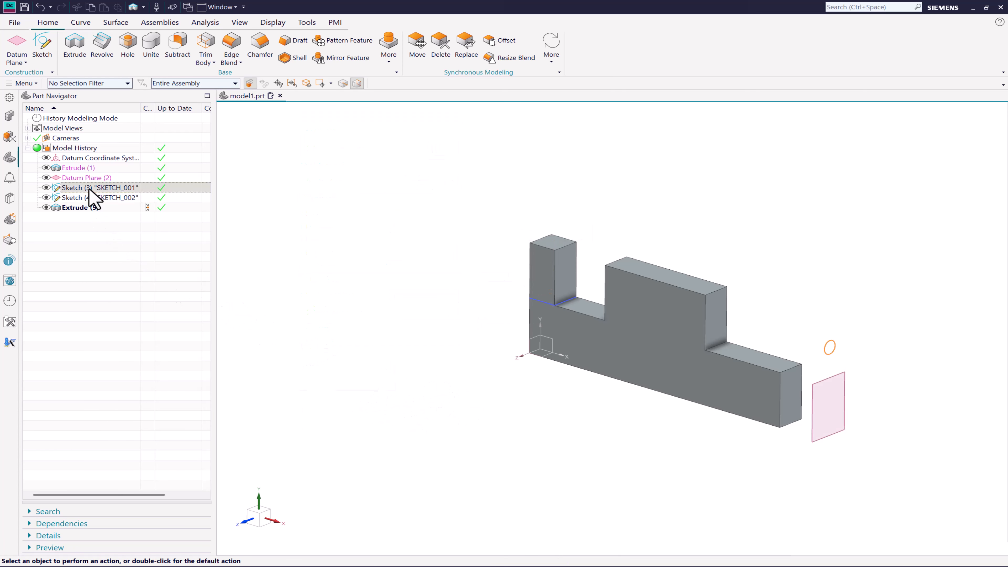
Reorder the circle sketch to come after the post's extrusion in the model history and select it
drag(91, 186, 85, 209)
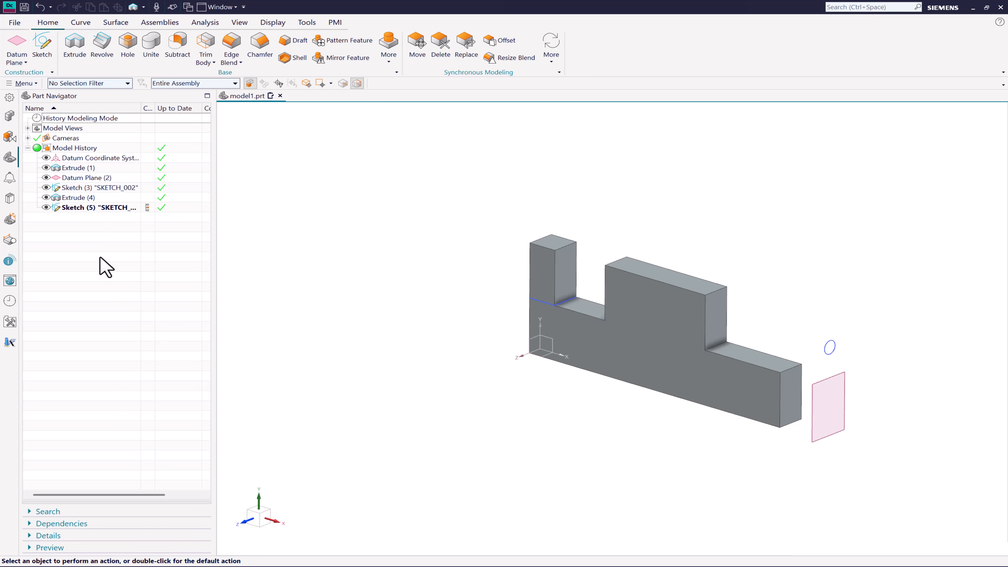
click(125, 211)
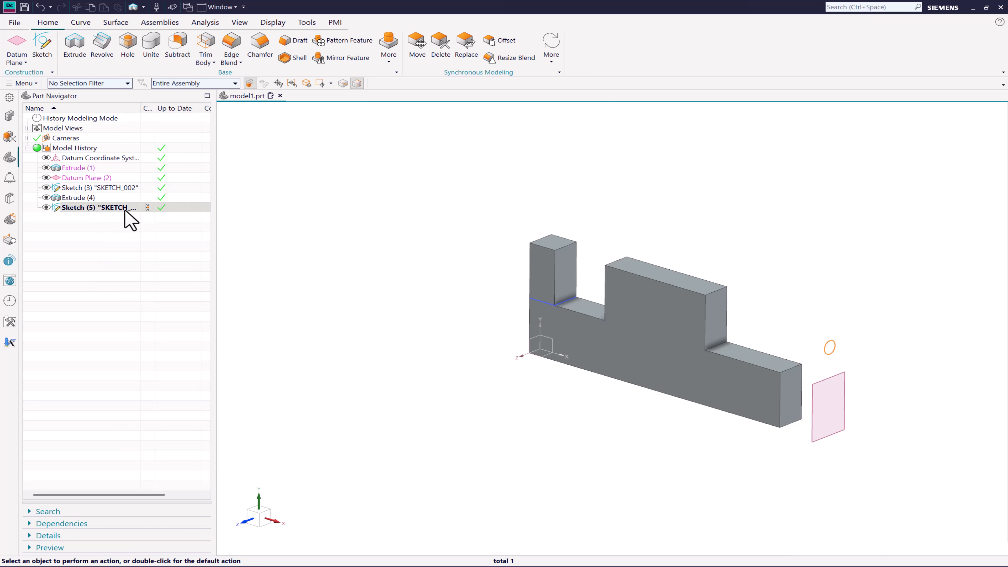
Extrude the circle sketch toward the post with the end limit Until Selected on the post's inner face, uniting it with the block
click(73, 50)
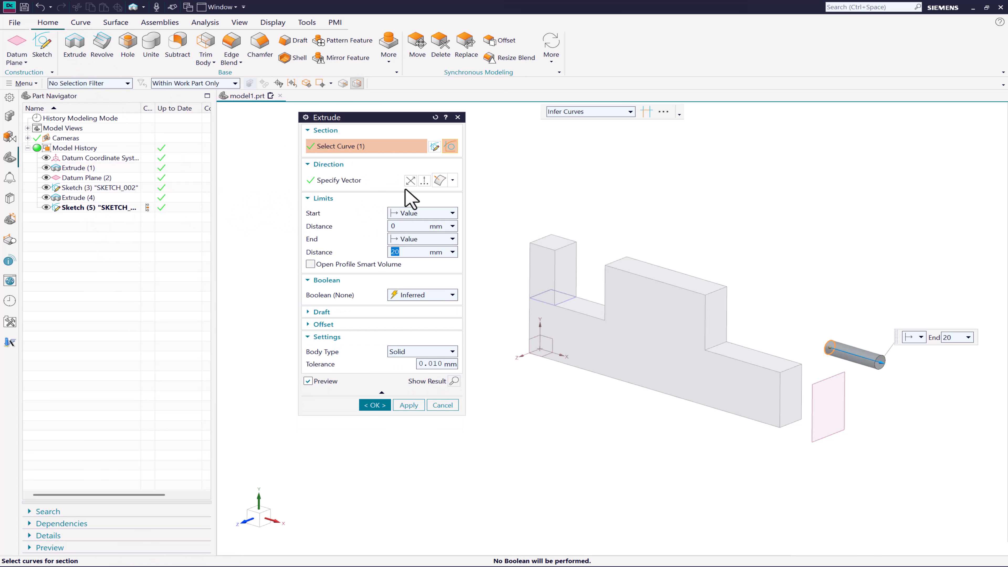
click(413, 239)
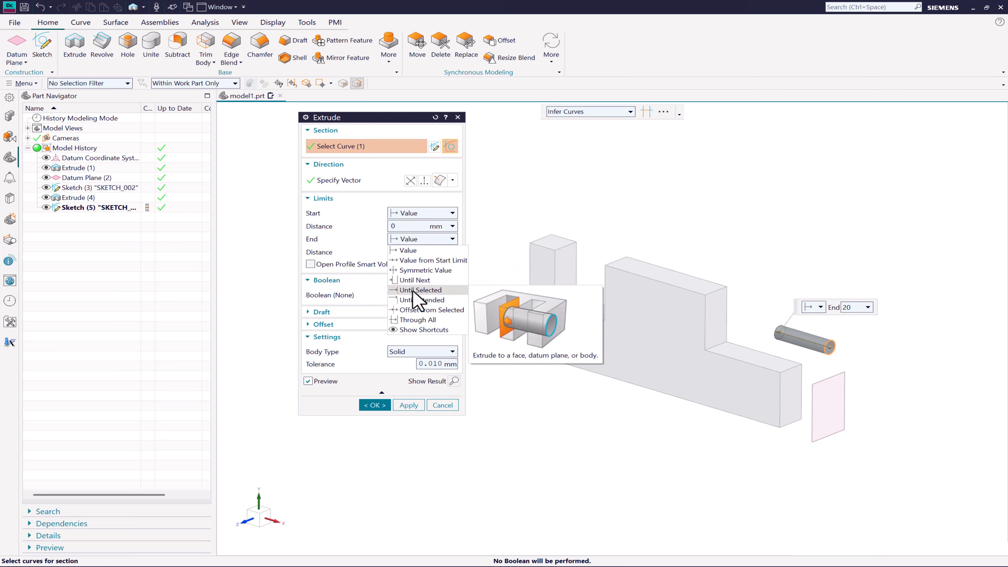
click(415, 290)
click(564, 270)
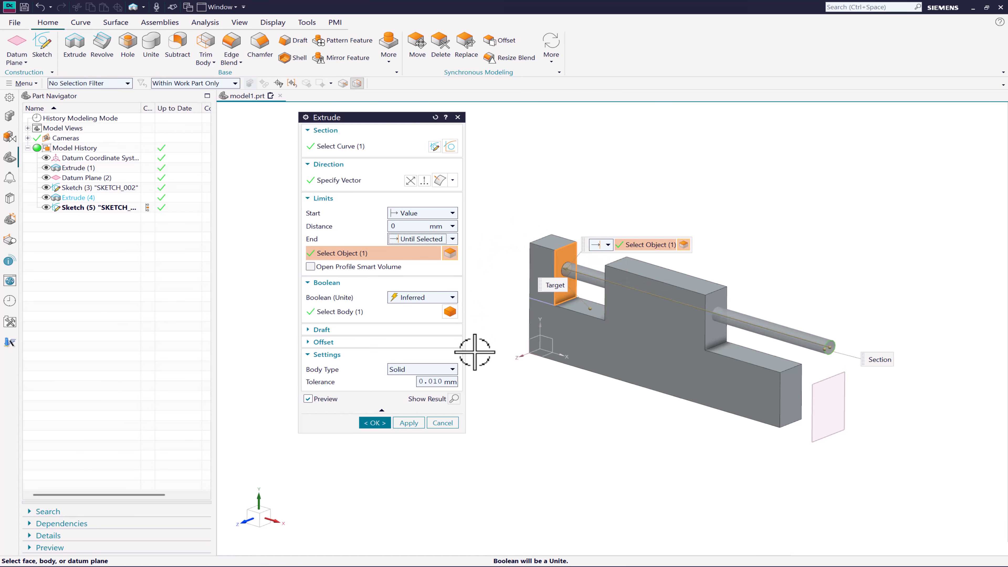
click(406, 423)
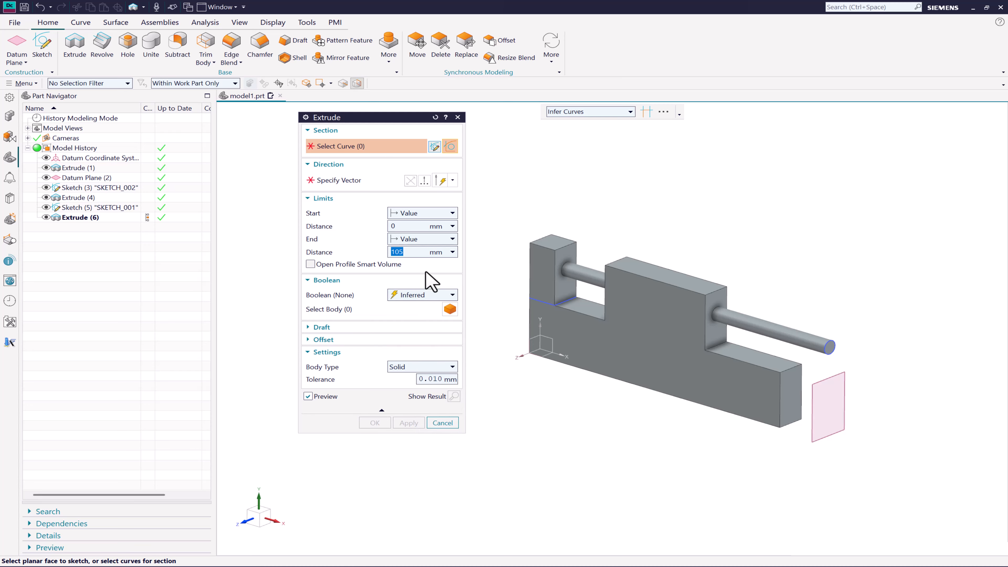
click(435, 240)
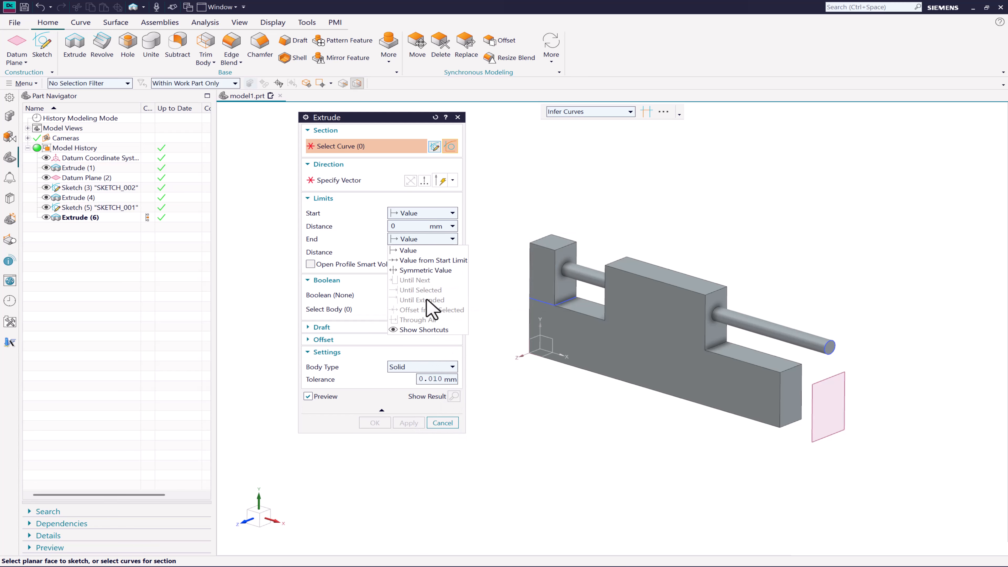
click(446, 426)
click(442, 423)
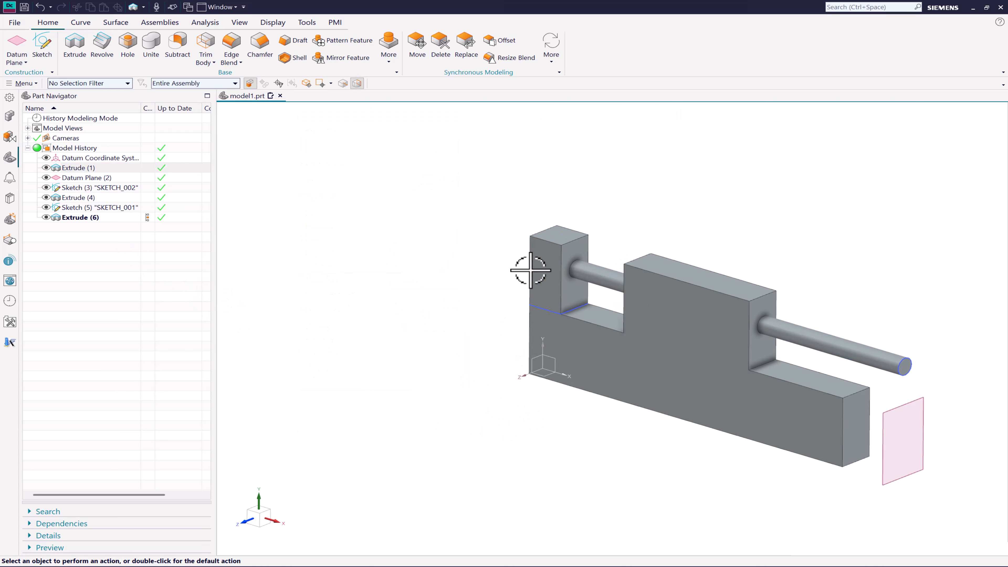
Edit the rod's extrusion to end Offset from Selected, at -2 mm from the post's inner face, and inspect the gap
scroll(587, 265, up, 4)
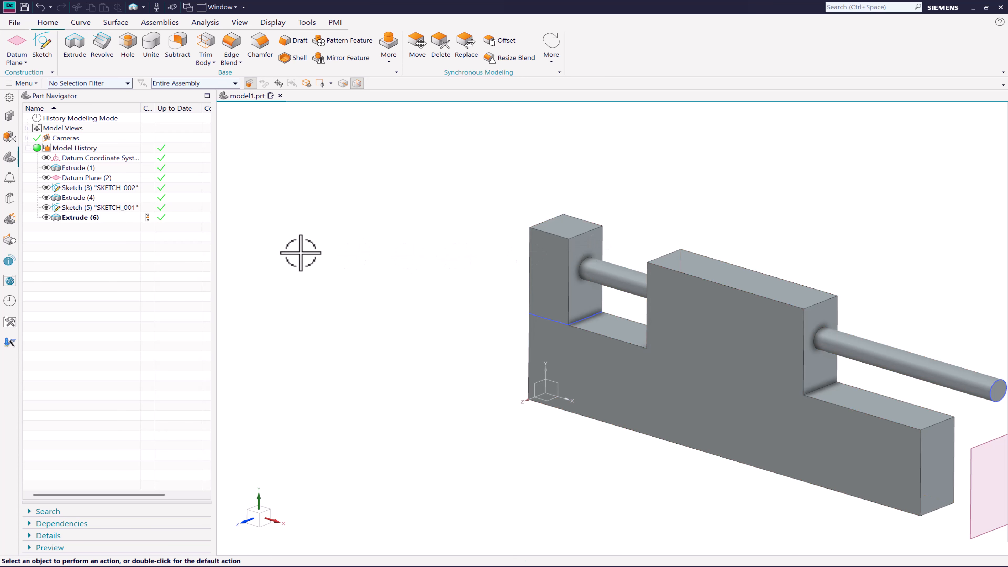
double_click(88, 218)
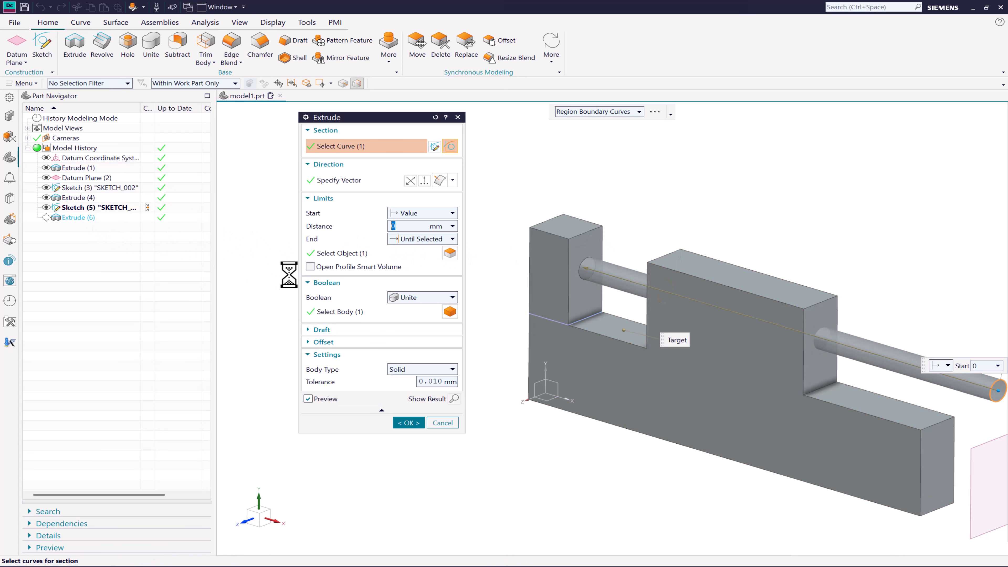
click(416, 239)
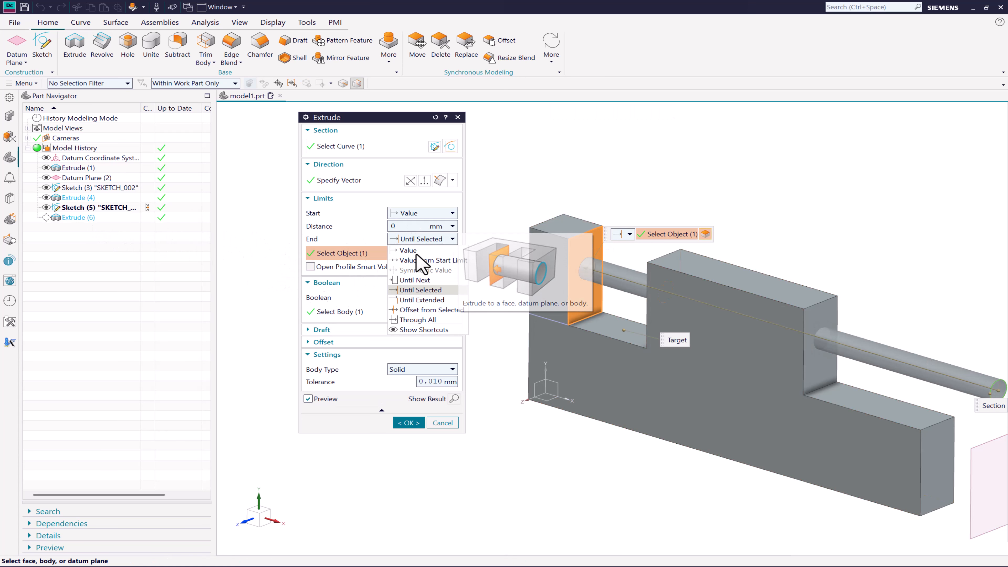
click(416, 310)
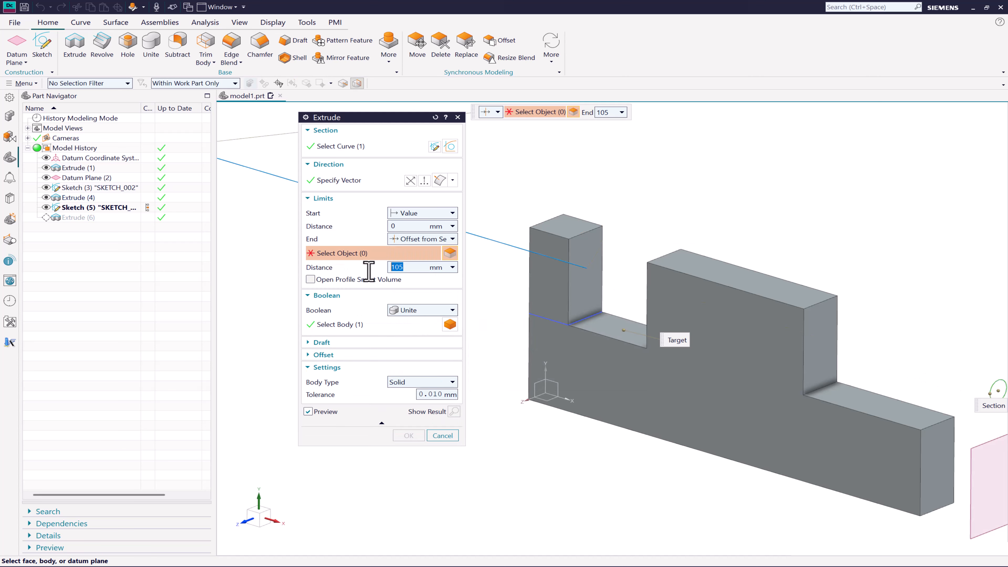
text(2)
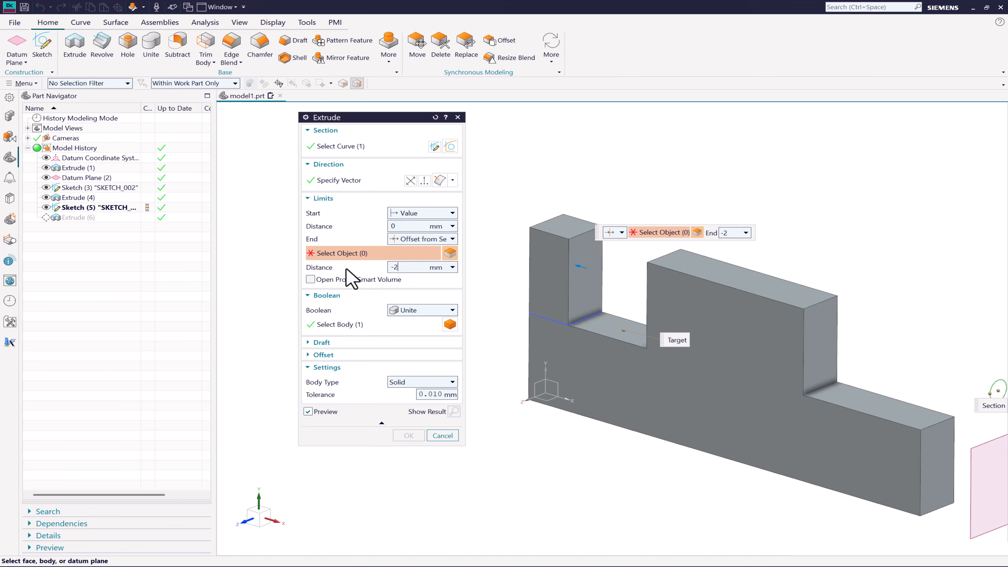
key(Return)
scroll(572, 238, down, 2)
click(592, 258)
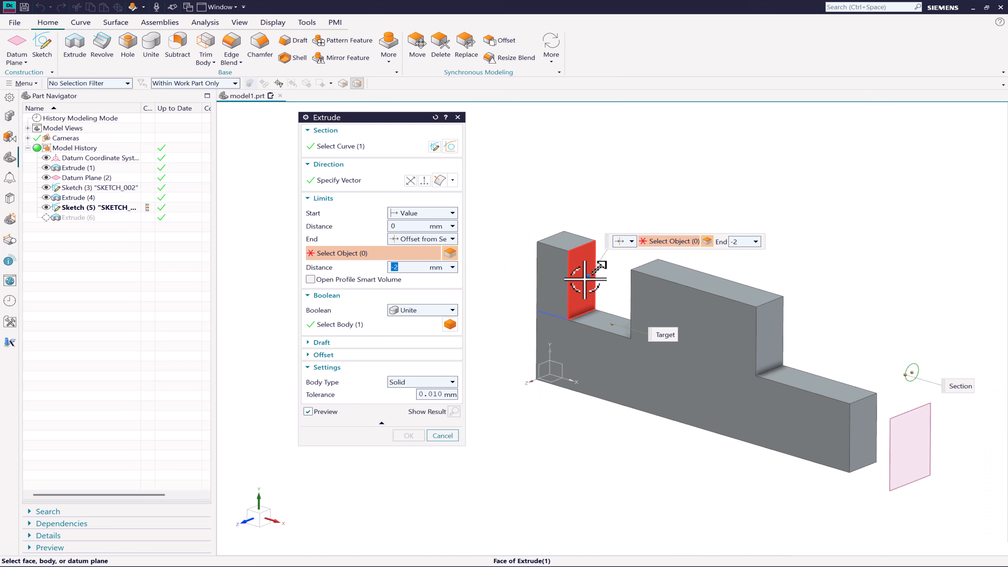
middle_drag(569, 333, 544, 284)
scroll(556, 283, up, 5)
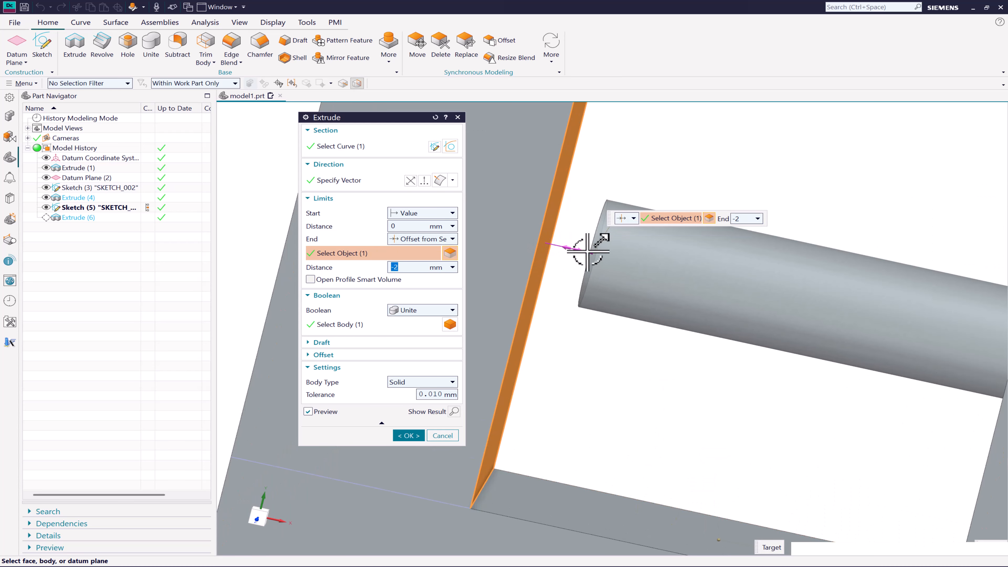
Try end offsets of 2 mm and -5 mm from the post's inner face and inspect the rod's end
key(Return)
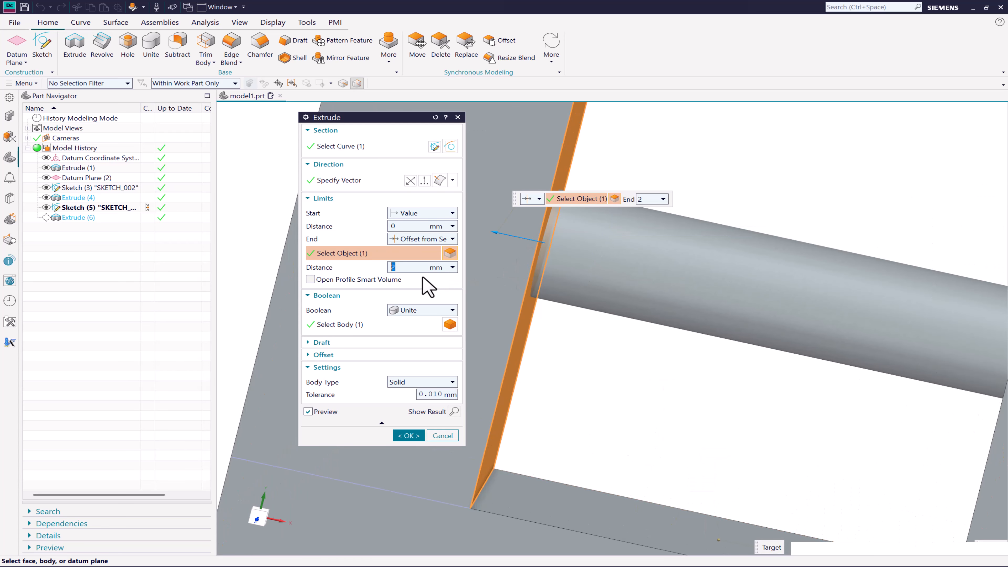
scroll(598, 275, down, 3)
middle_drag(599, 275, 563, 286)
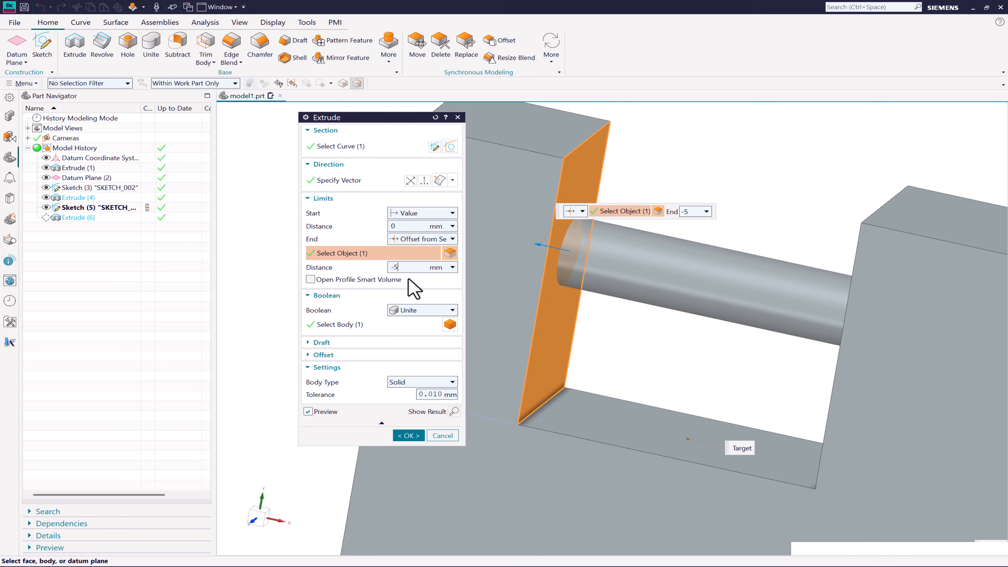
key(Return)
scroll(526, 300, down, 3)
middle_drag(608, 326, 625, 323)
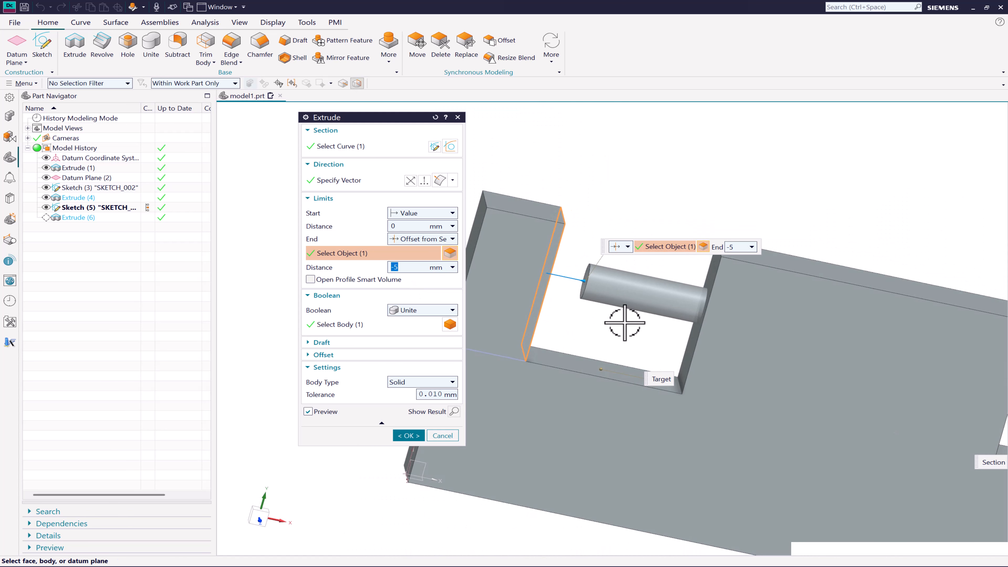
middle_drag(575, 284, 550, 340)
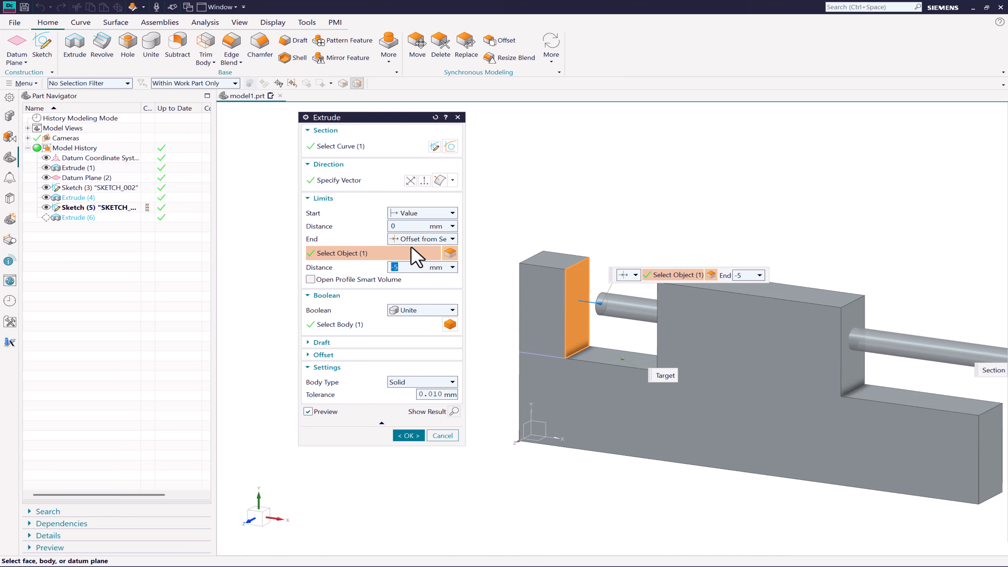
Try the Through All end limit on the united rod and cancel the edit
click(415, 242)
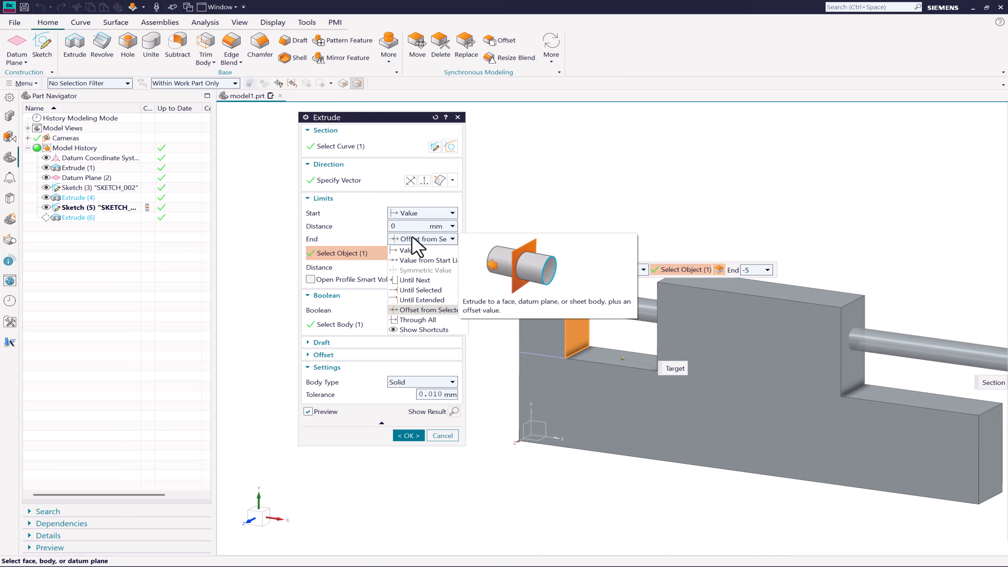
click(416, 320)
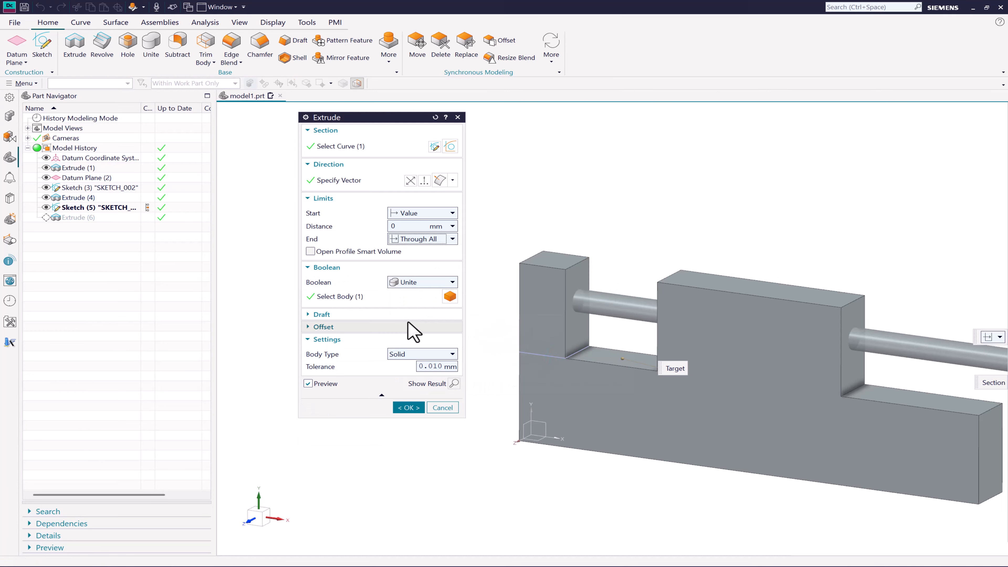
scroll(727, 360, down, 3)
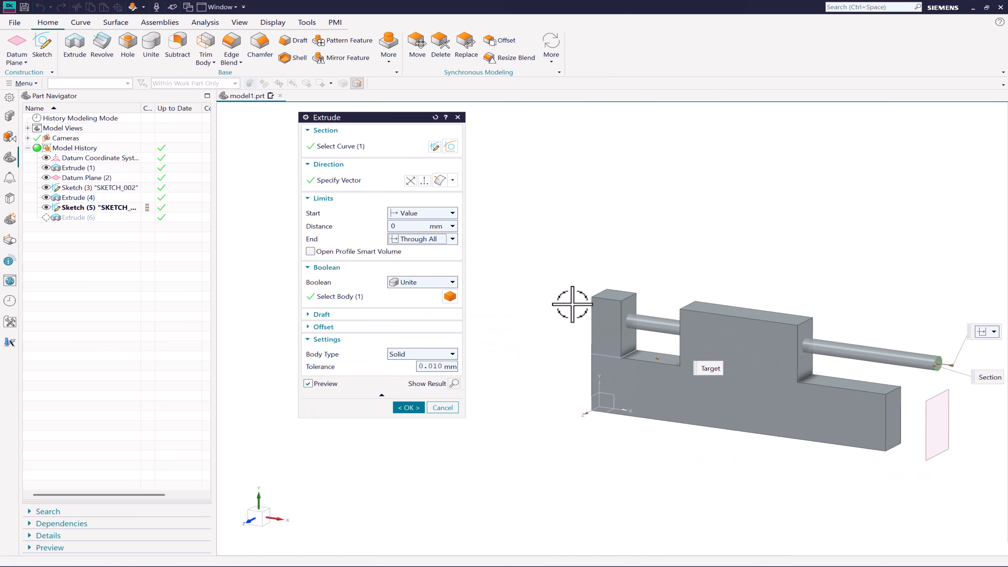
middle_click(444, 409)
Delete the rod's extrusion from the model history
click(67, 218)
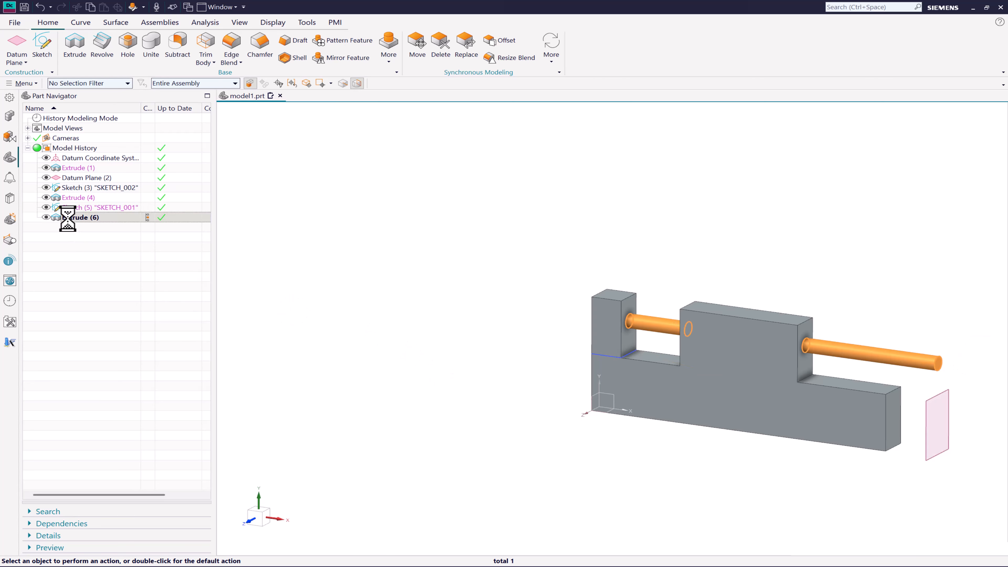
right_click(67, 218)
click(92, 427)
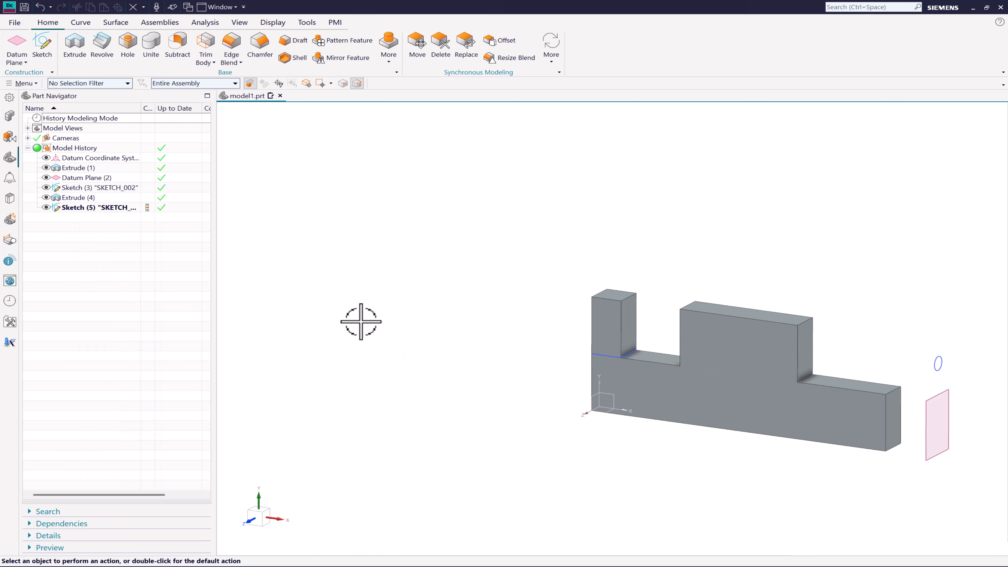
Set up an extrusion of the circle sketch reversed toward the block with a Through All end limit, and inspect the previewed holes
click(88, 211)
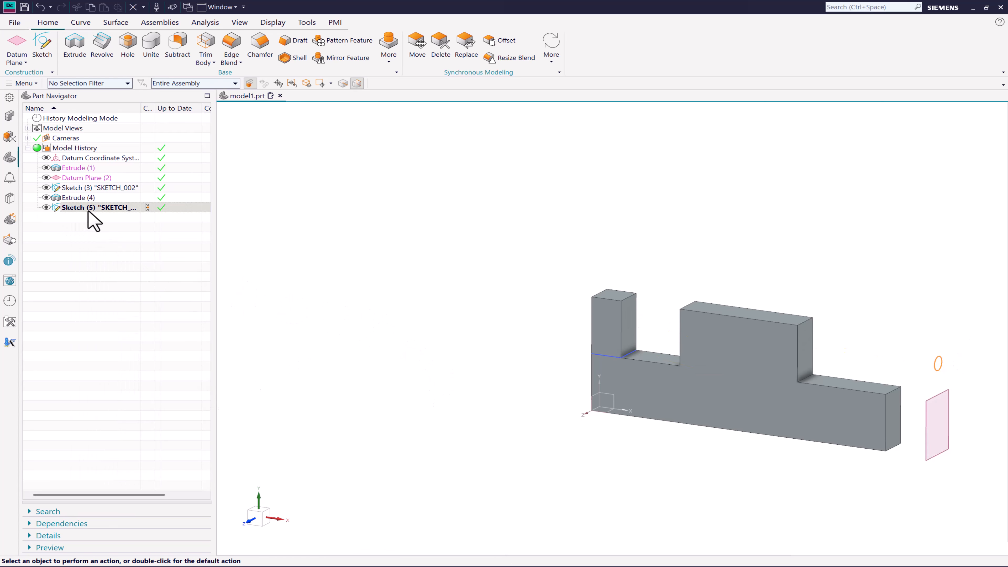
click(83, 55)
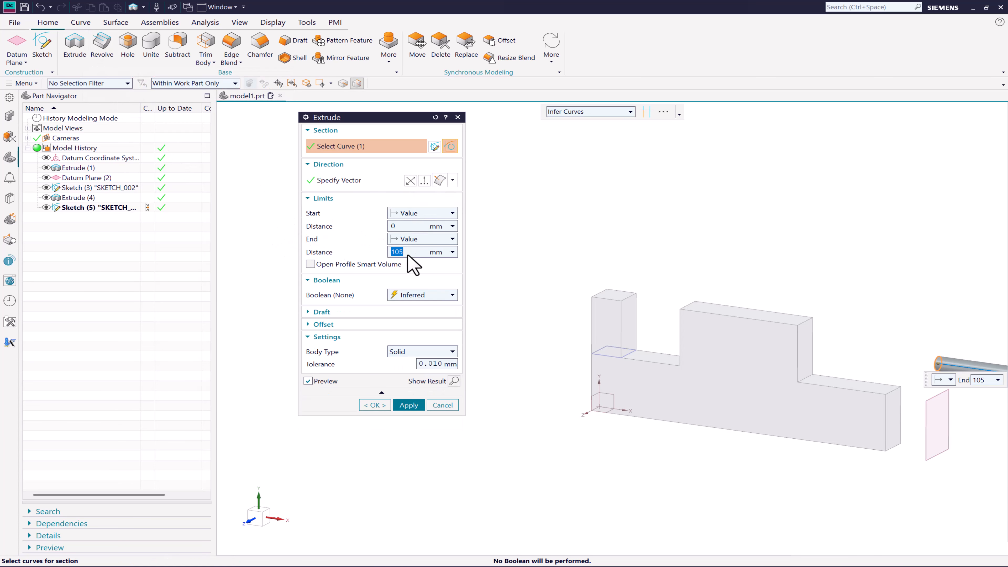
click(411, 181)
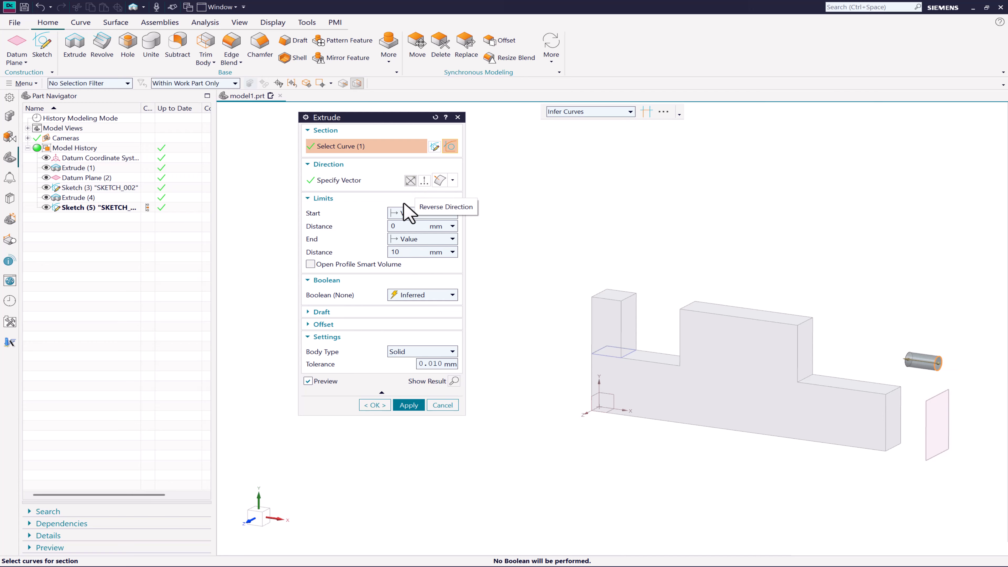
click(416, 239)
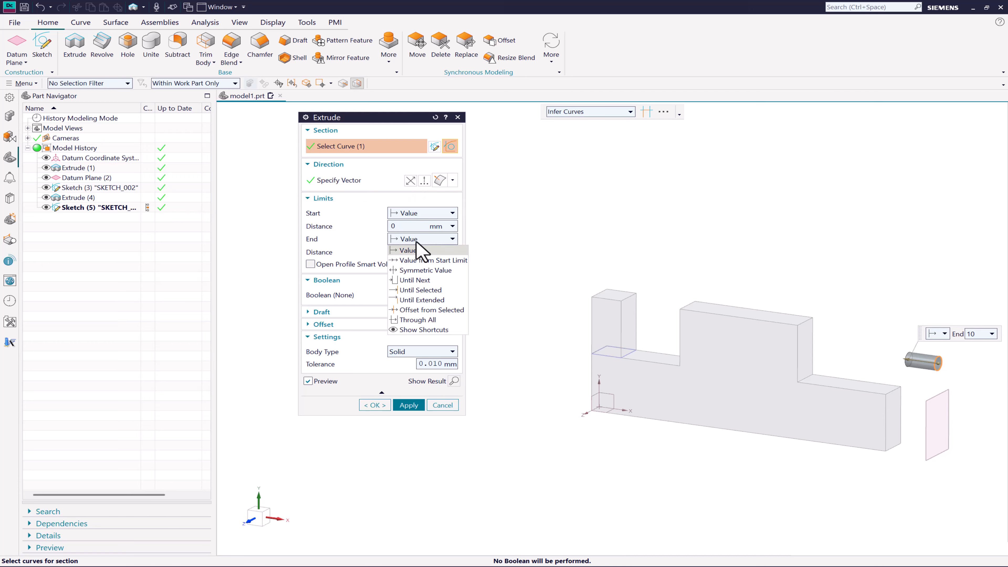
click(415, 320)
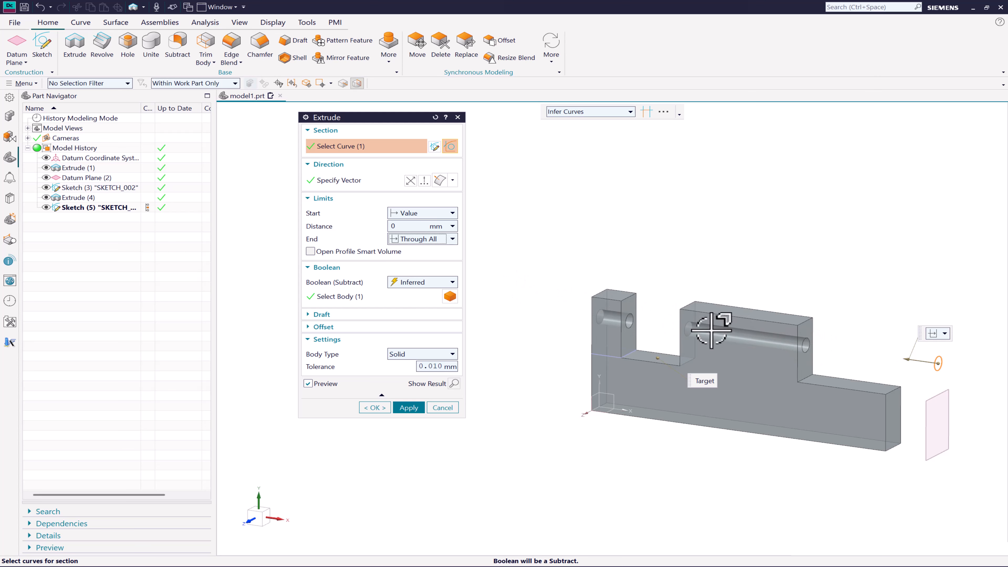
middle_drag(582, 305, 938, 360)
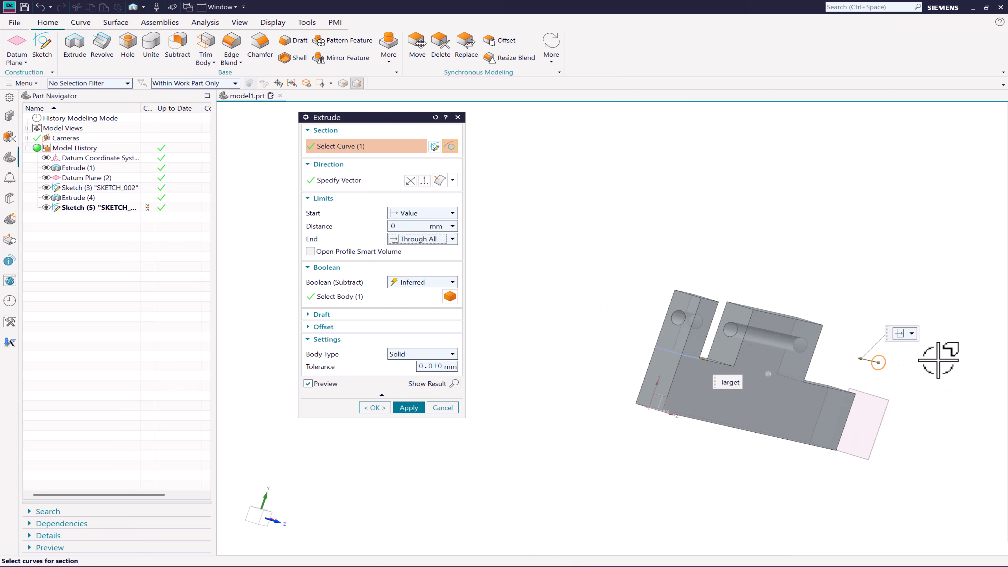
middle_drag(621, 288, 508, 294)
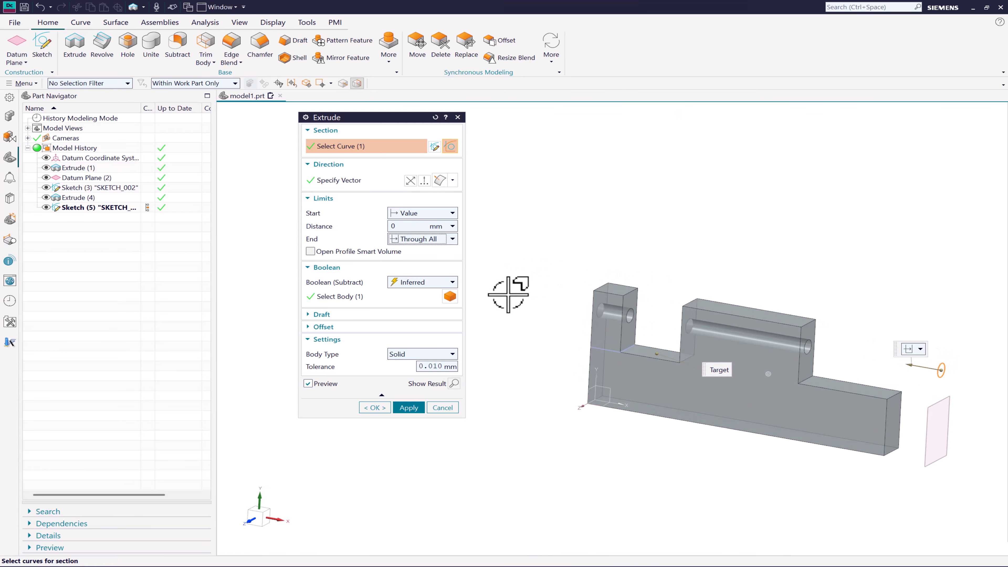
Try the Unite and Subtract Boolean options on the through-all extrusion of the circle
click(452, 282)
click(408, 304)
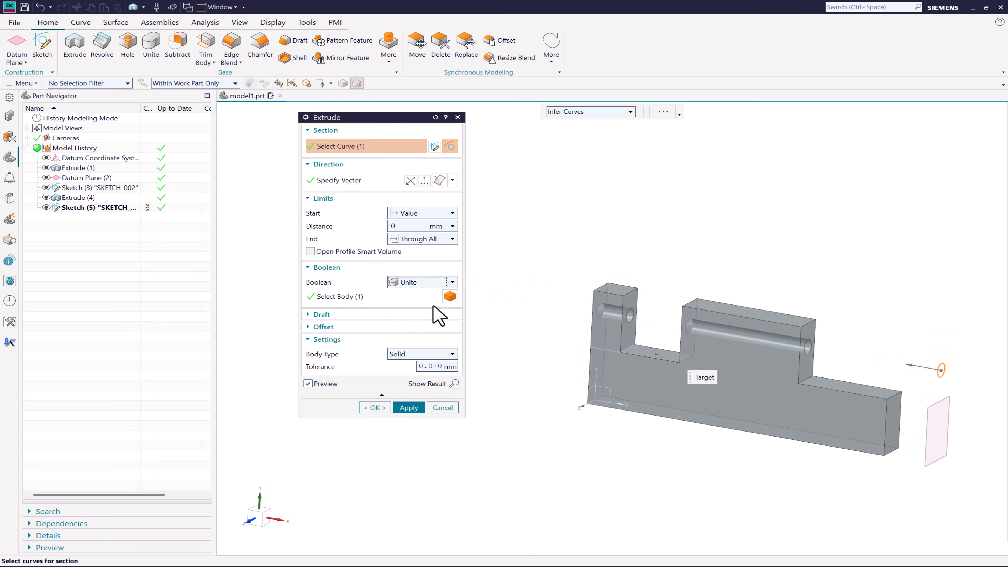
mouse_move(567, 300)
middle_down()
mouse_move(547, 293)
mouse_move(560, 306)
middle_up()
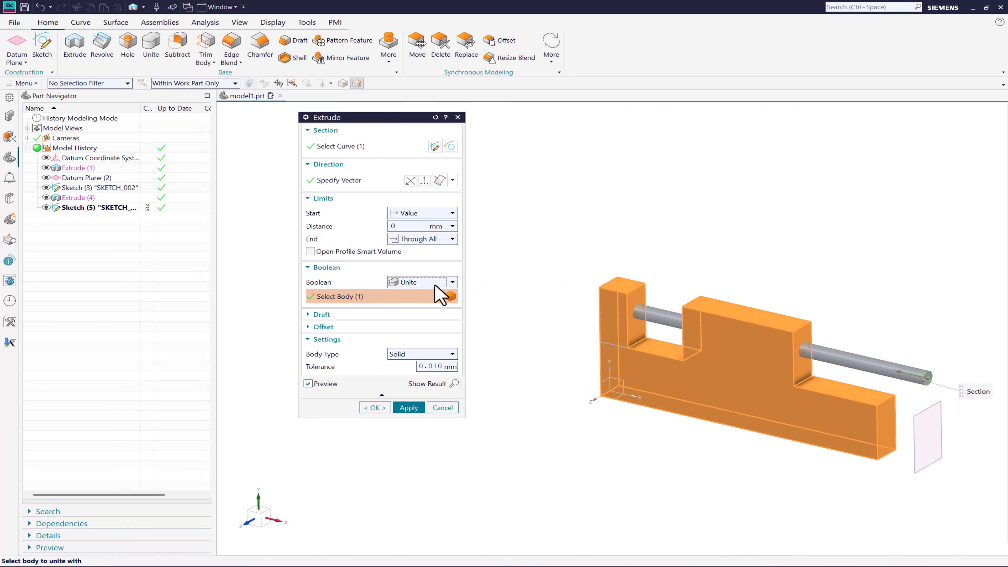
click(434, 284)
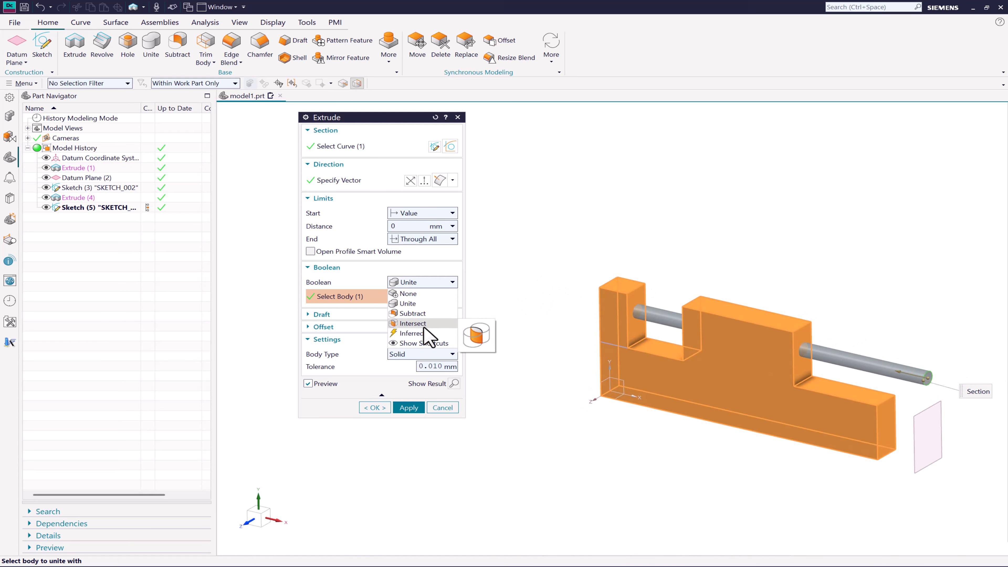
click(413, 313)
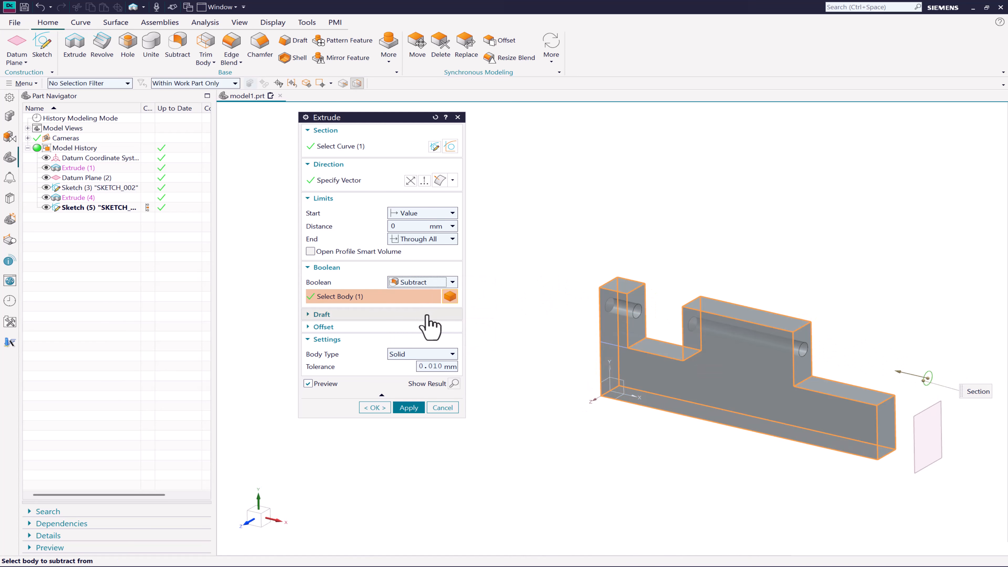
Preview the Inferred Boolean on the through-all extrusion and set the Boolean to None
click(441, 283)
click(417, 334)
middle_drag(545, 279, 547, 272)
click(451, 282)
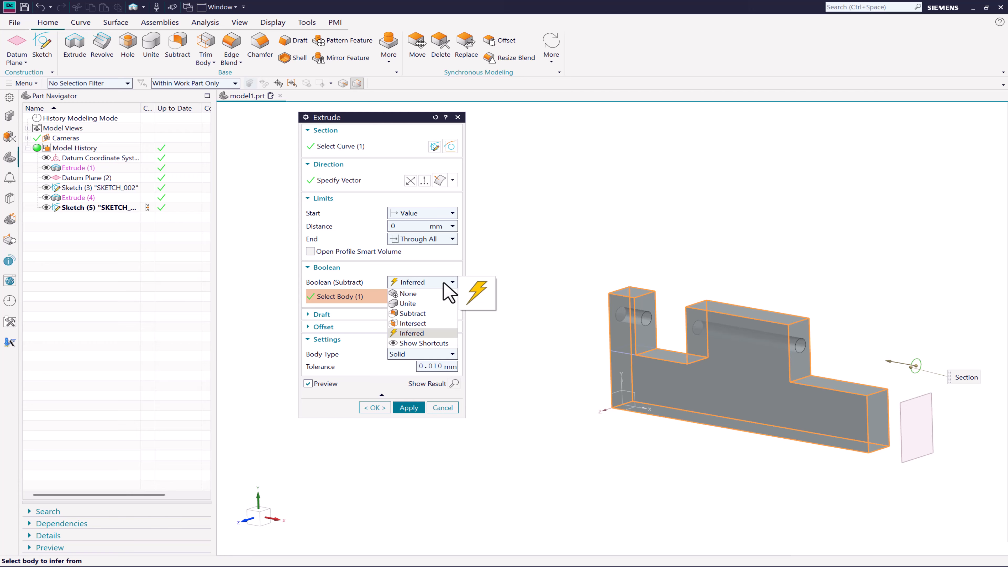
click(427, 294)
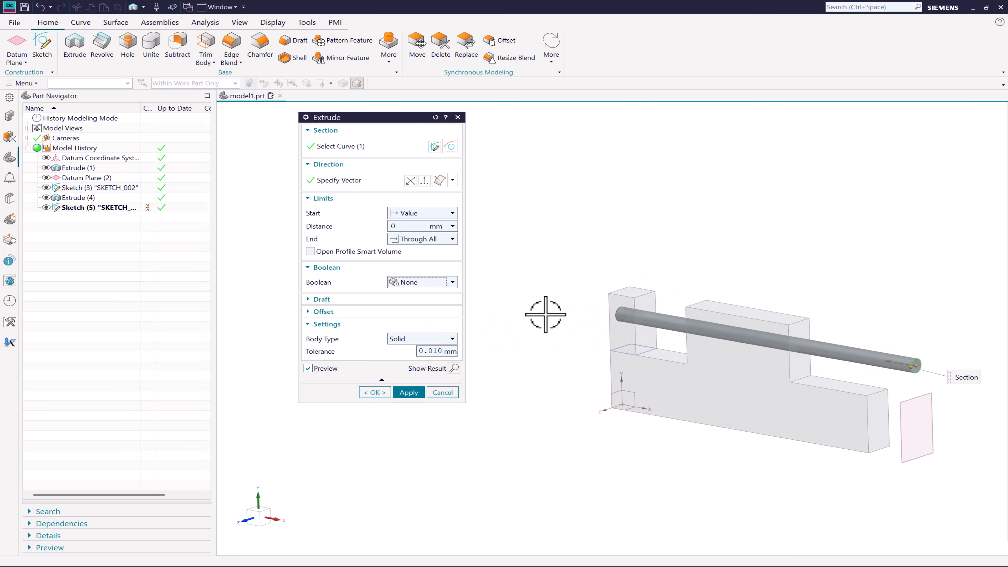
Set the Boolean to Unite with the stepped block and complete the through-all extrusion of the circle
click(425, 283)
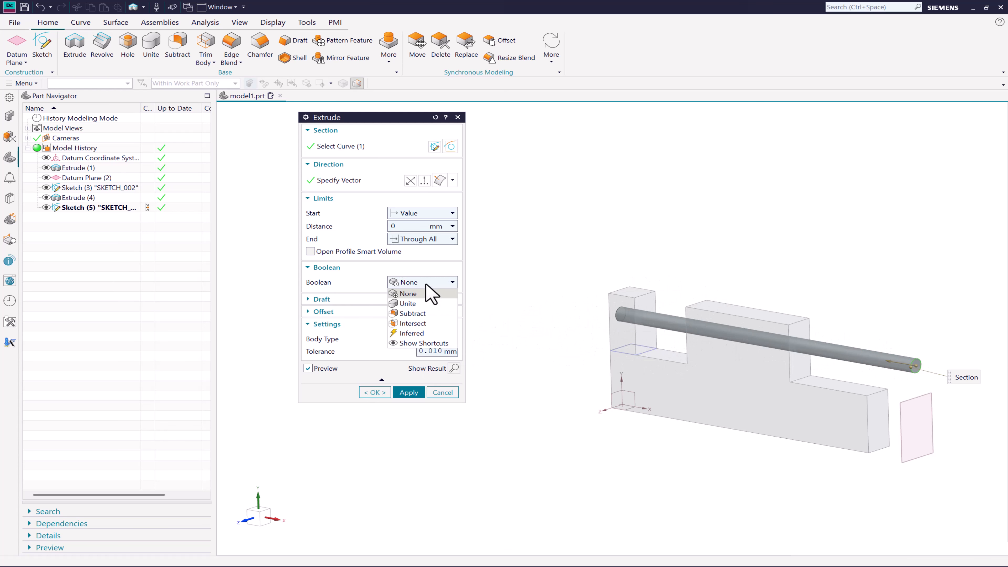
click(420, 303)
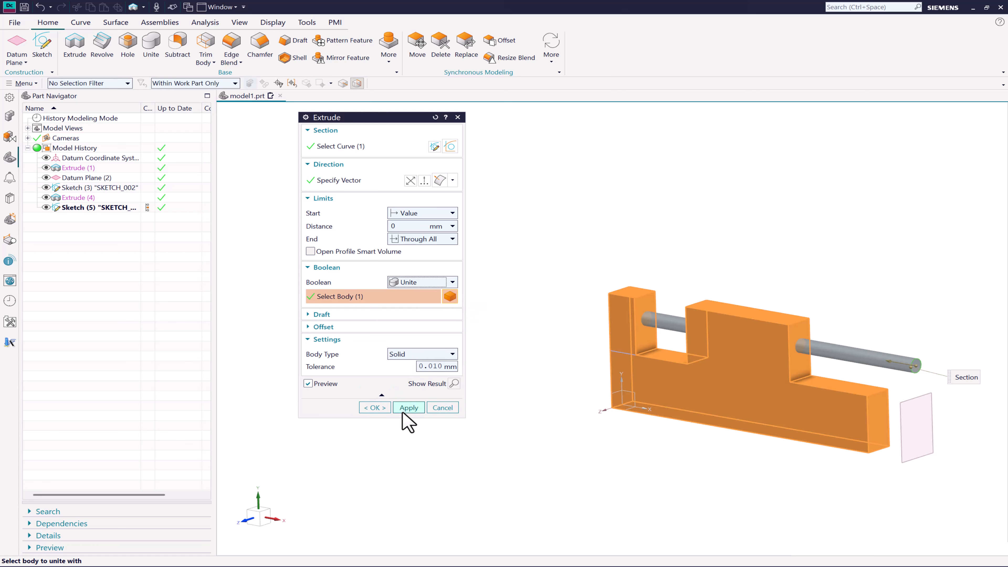
click(446, 240)
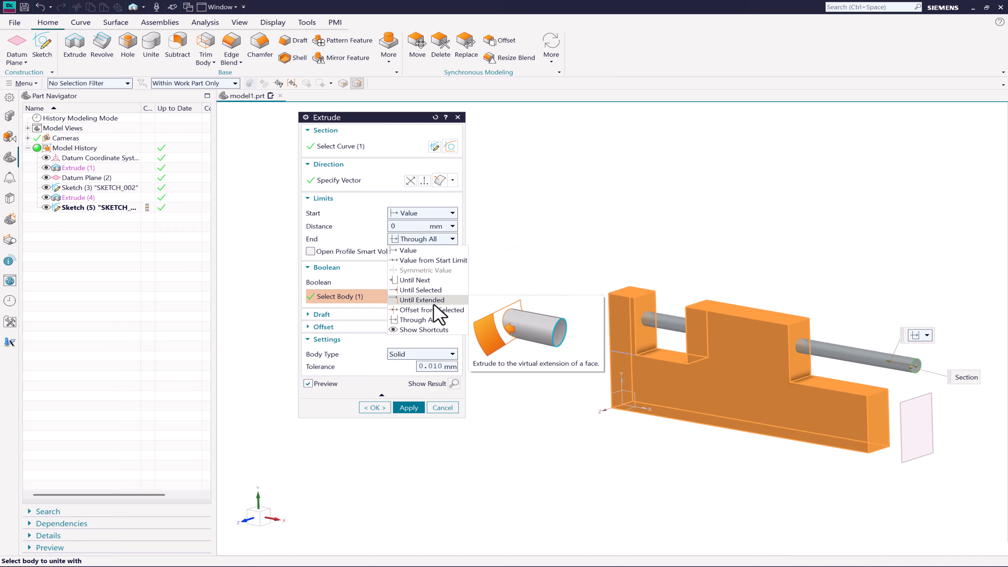
click(371, 409)
click(384, 404)
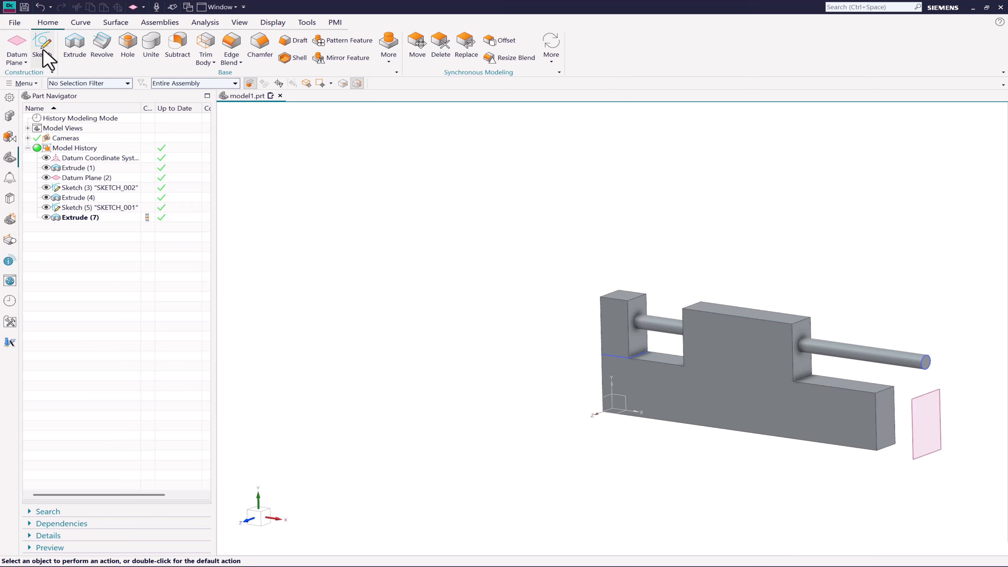
Start a new sketch on the XZ plane of the datum coordinate system
click(45, 56)
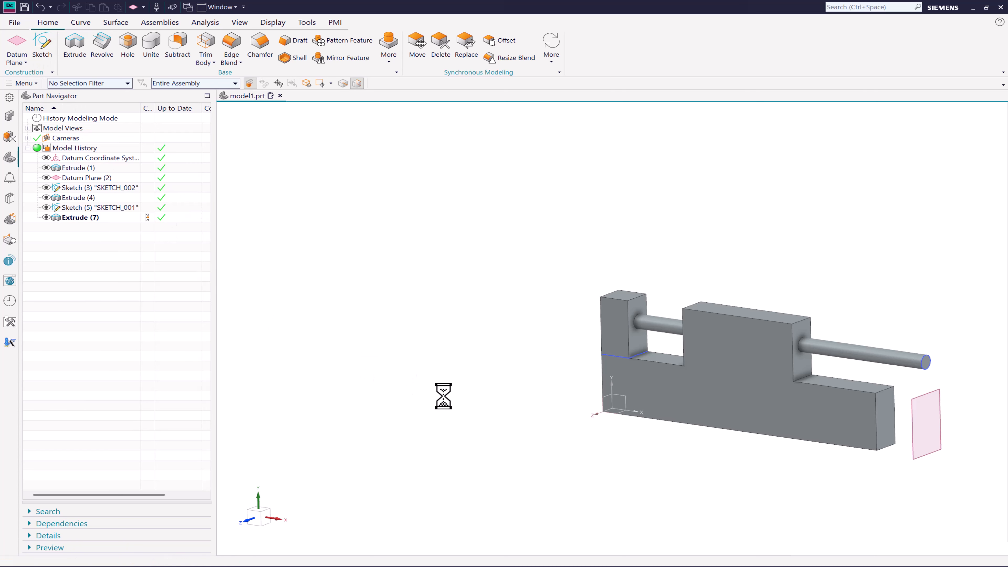
click(610, 416)
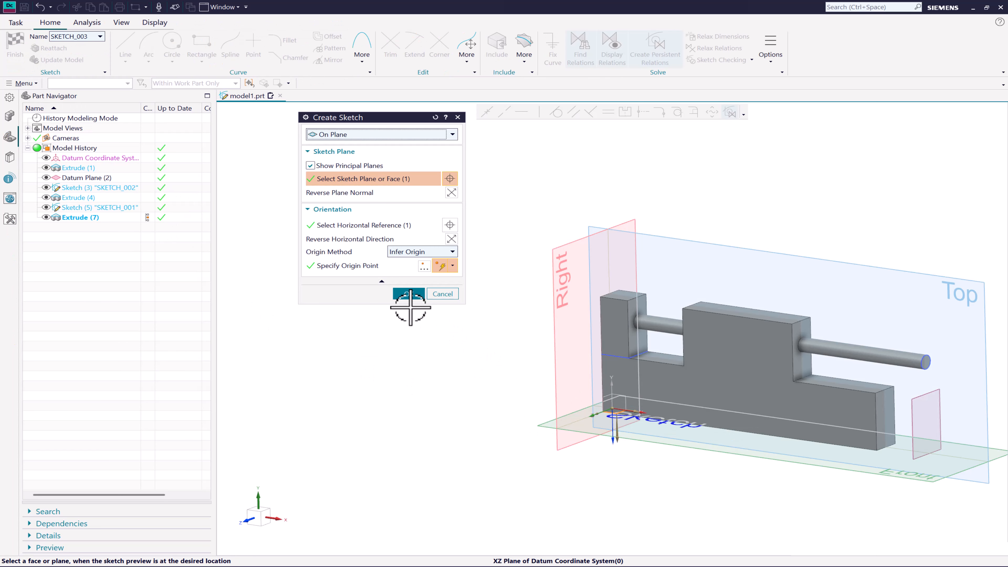
click(406, 294)
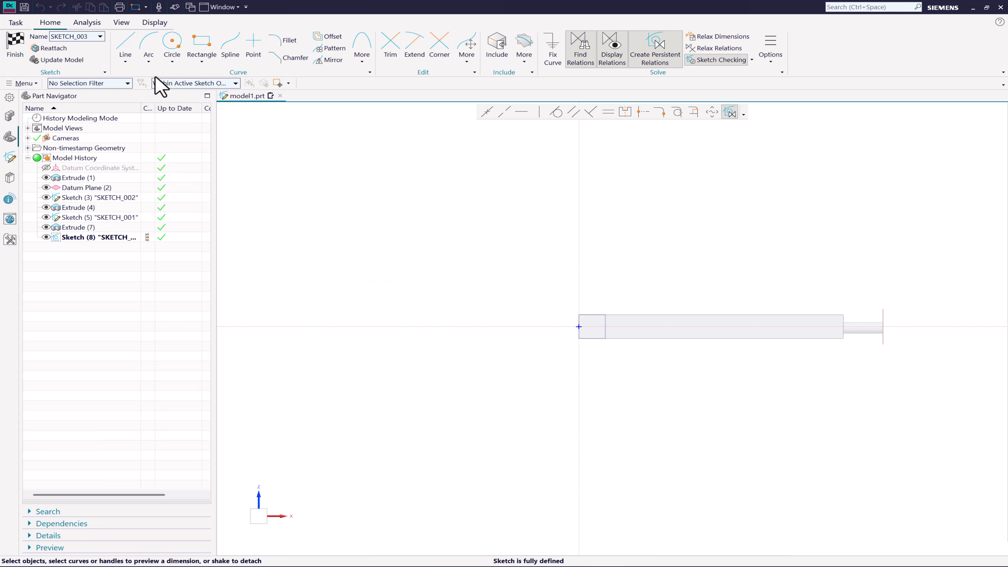
Sketch an arc beside the block near the origin, bulging toward the block, and shift it slightly
click(148, 46)
scroll(543, 310, down, 2)
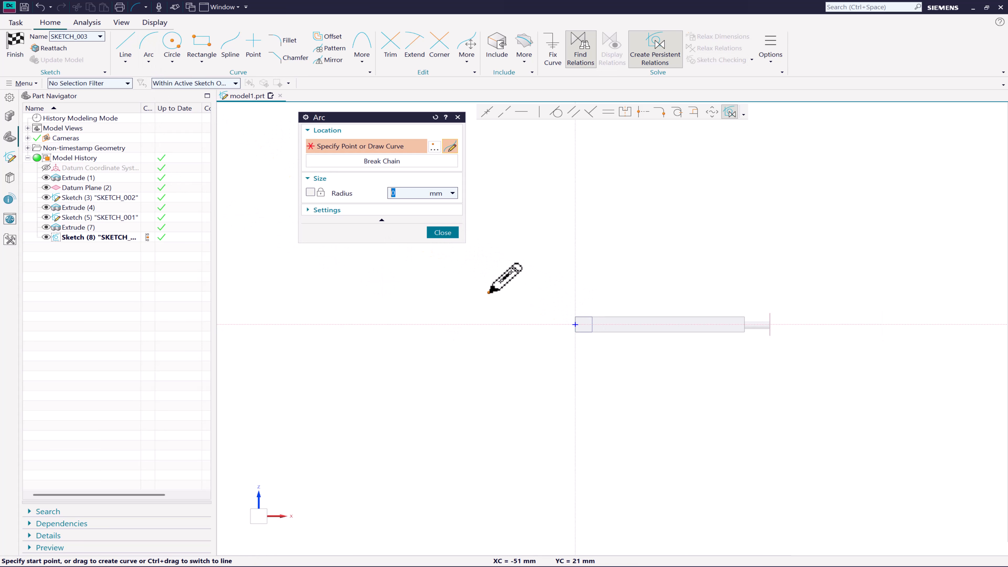
drag(503, 298, 508, 364)
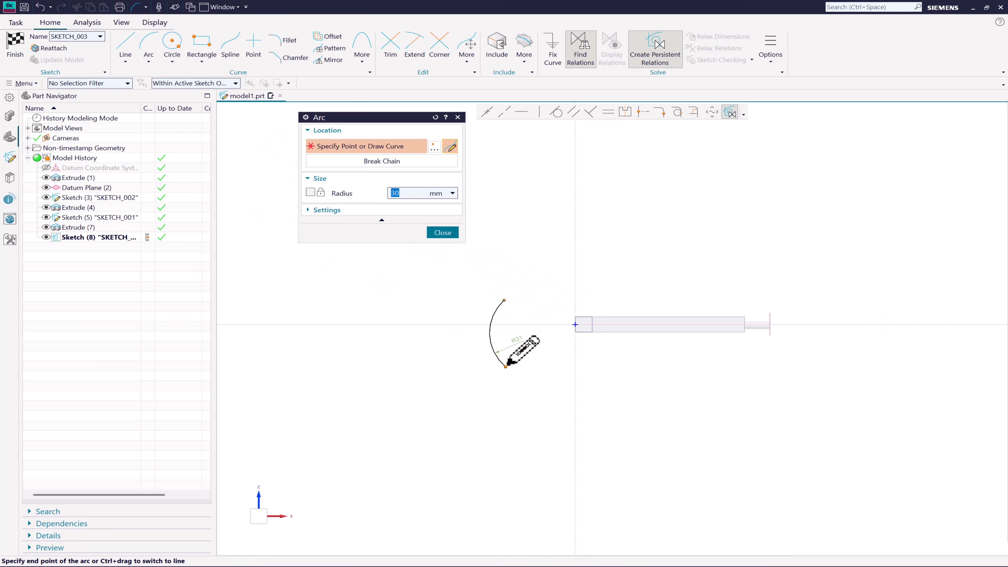
click(508, 365)
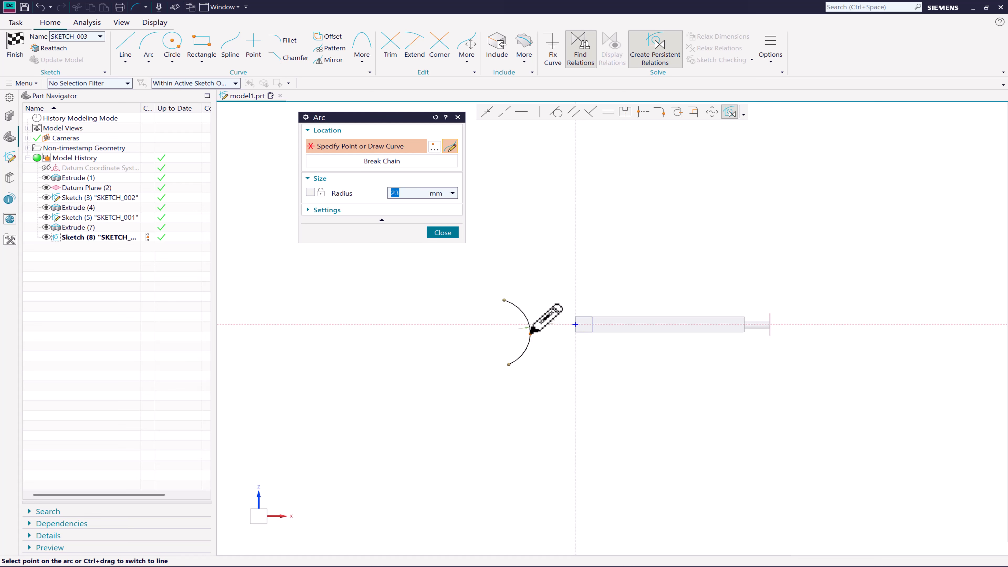
click(531, 334)
key(Escape)
key(Escape)
drag(507, 303, 497, 290)
Close the arc into a D-shaped profile with two horizontal lines and one vertical line, and finish the sketch
click(127, 55)
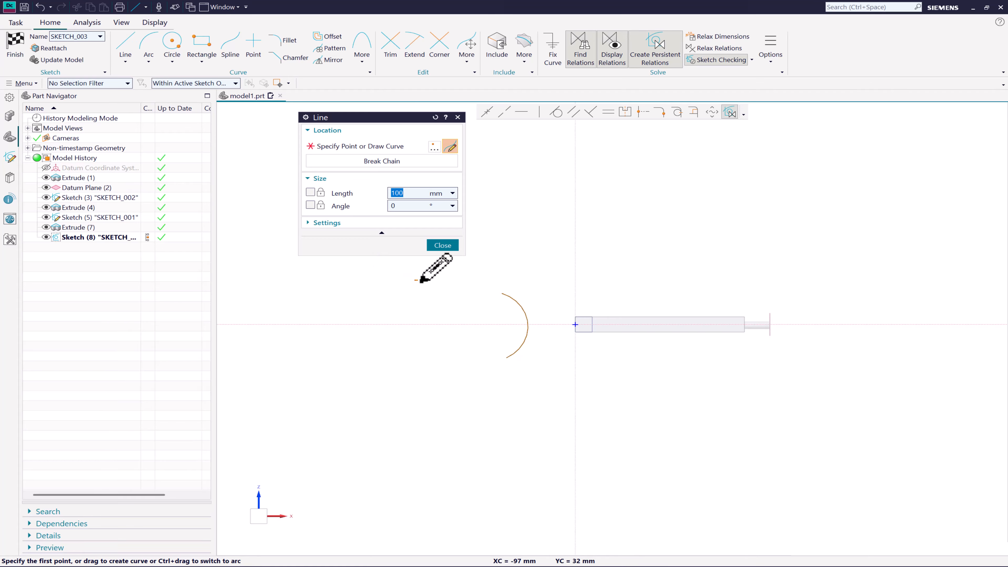
scroll(441, 296, up, 1)
click(516, 292)
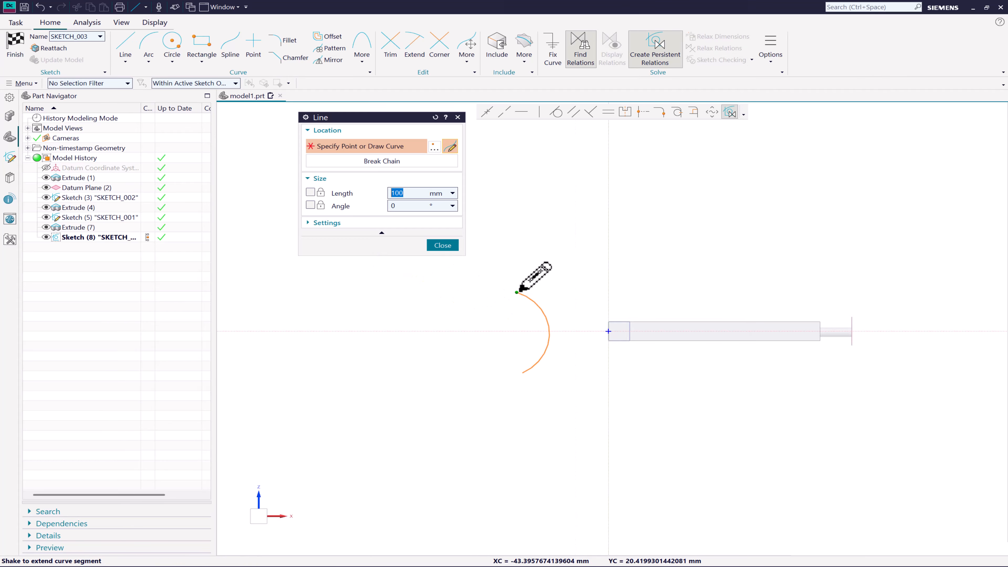
click(489, 292)
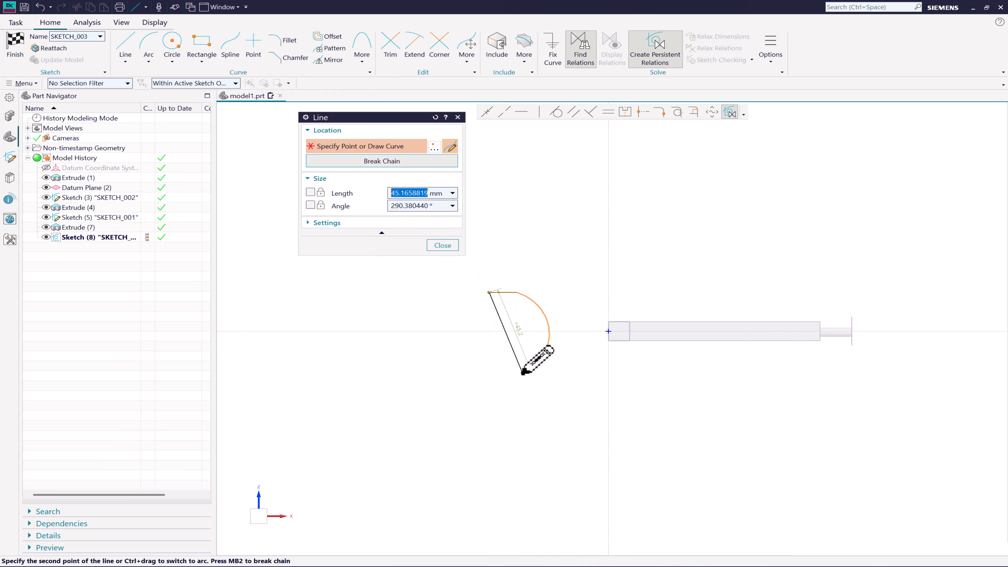
click(490, 372)
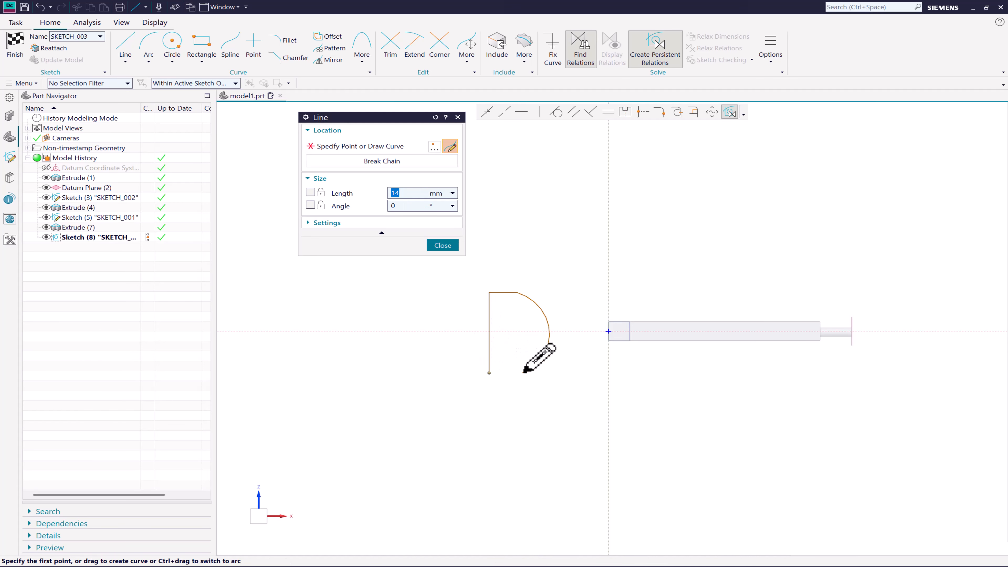
click(523, 373)
key(Escape)
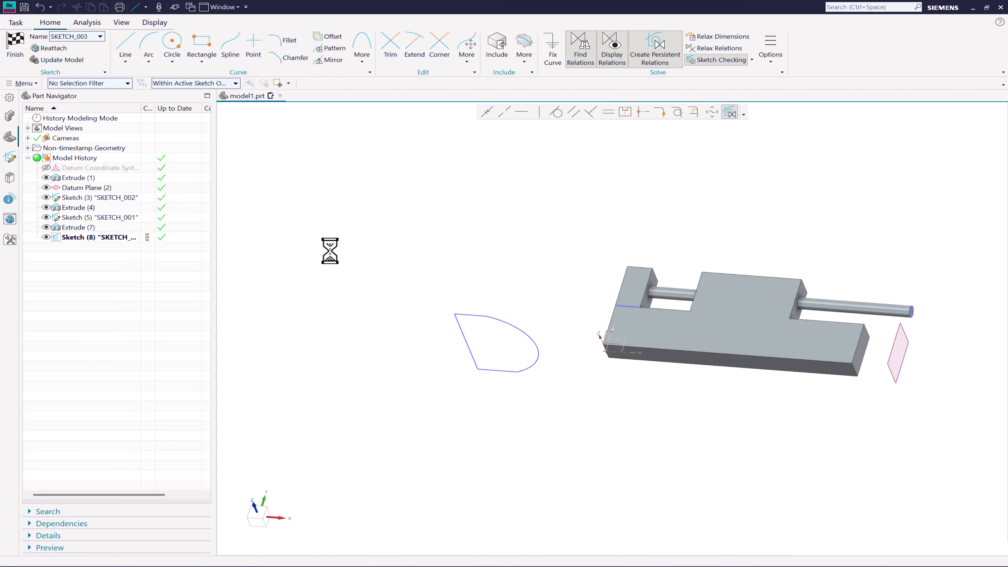
click(18, 50)
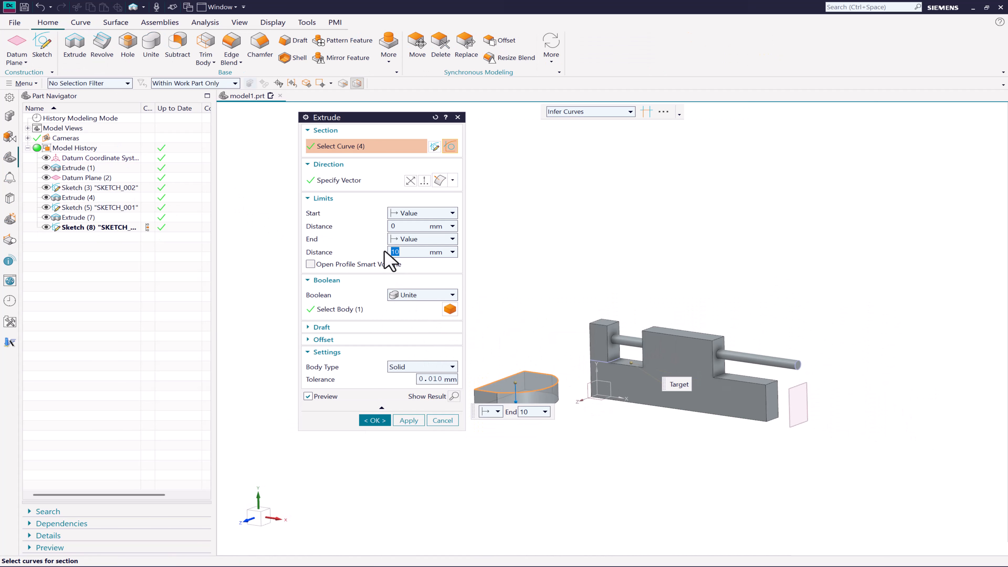
Extrude the D-shaped profile in the reversed direction, first setting 20 mm and then stretching it to 37 mm
click(411, 180)
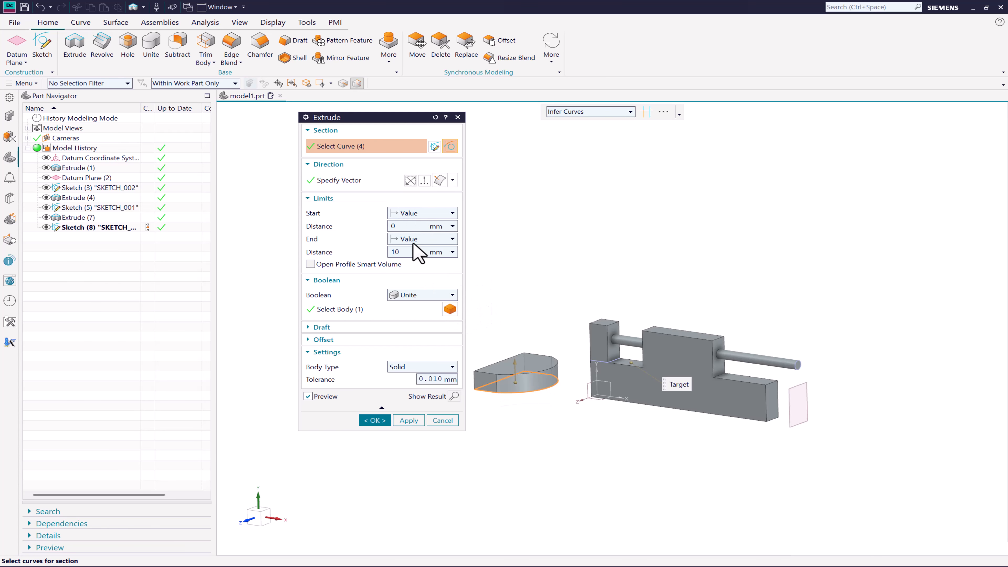
drag(411, 253, 321, 255)
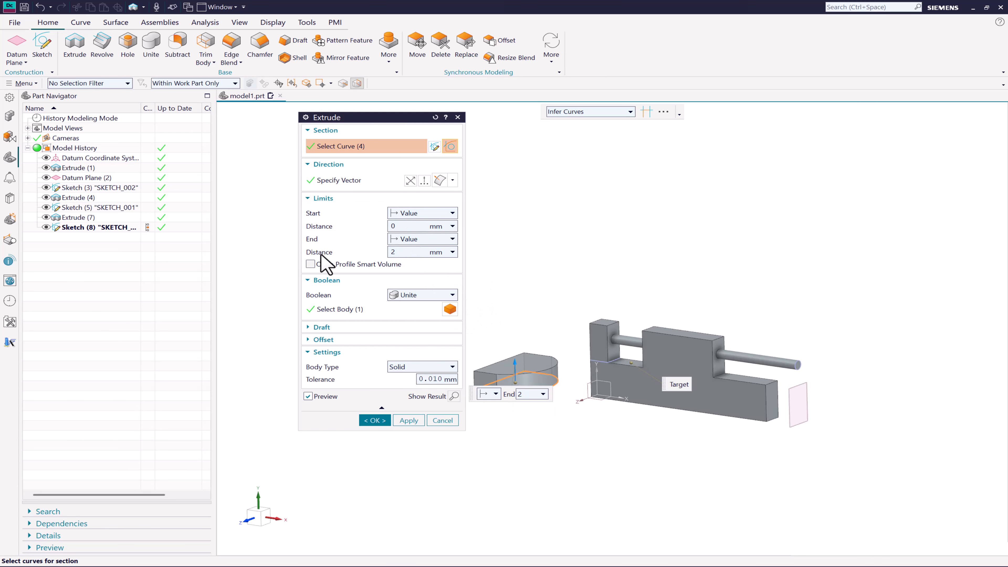
key(Return)
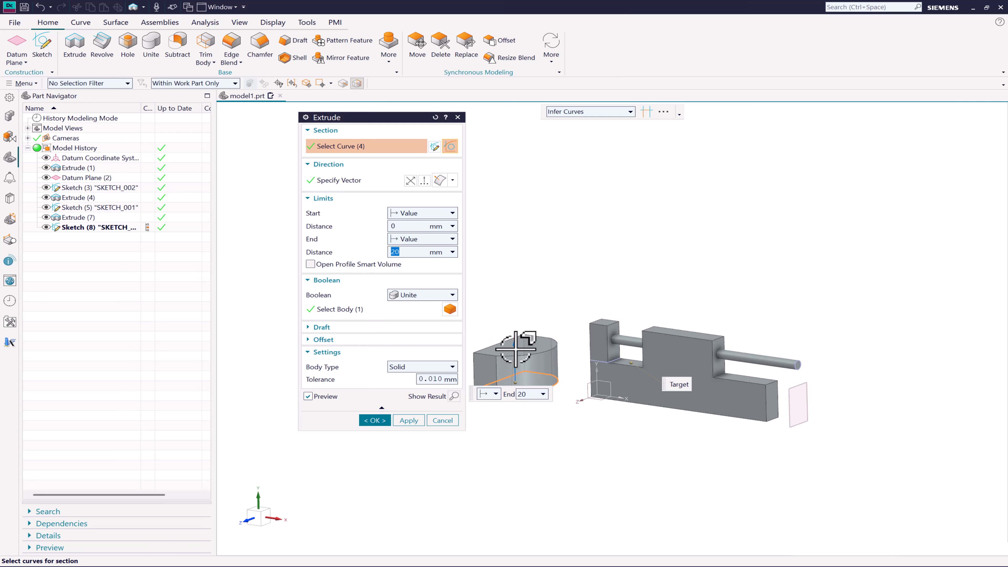
drag(516, 348, 514, 316)
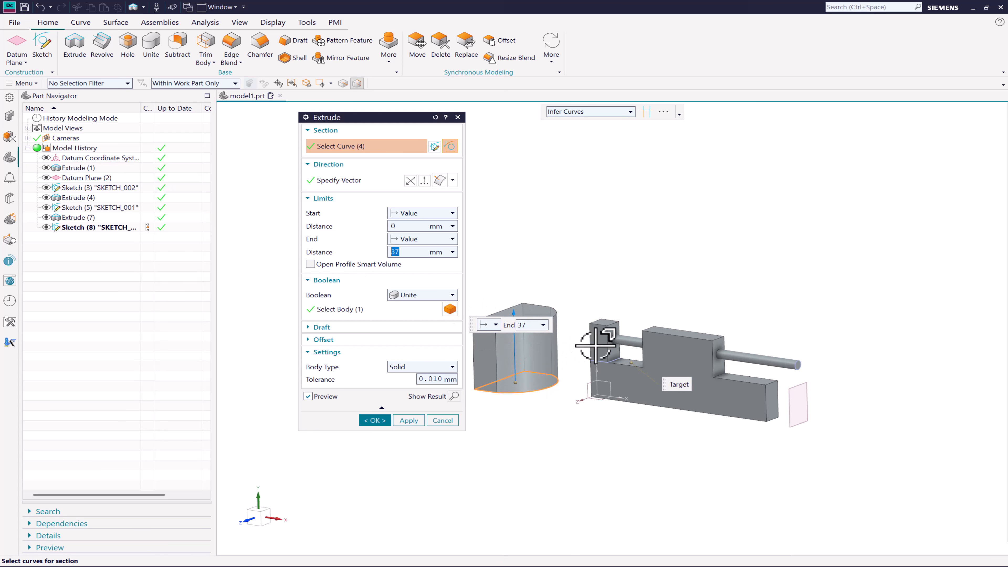
scroll(596, 341, down, 1)
mouse_move(557, 403)
middle_down()
mouse_move(563, 343)
mouse_move(576, 349)
mouse_move(556, 392)
mouse_move(563, 413)
mouse_move(594, 417)
mouse_move(542, 411)
middle_up()
middle_click(565, 373)
Edit the D-shaped extrusion and change its Boolean to None to make it a separate body
click(88, 238)
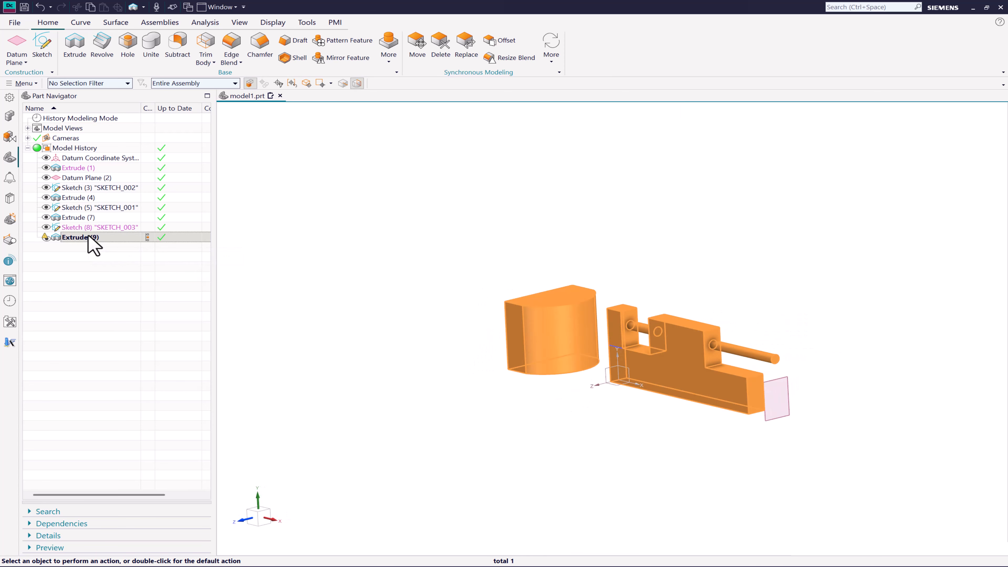
double_click(87, 238)
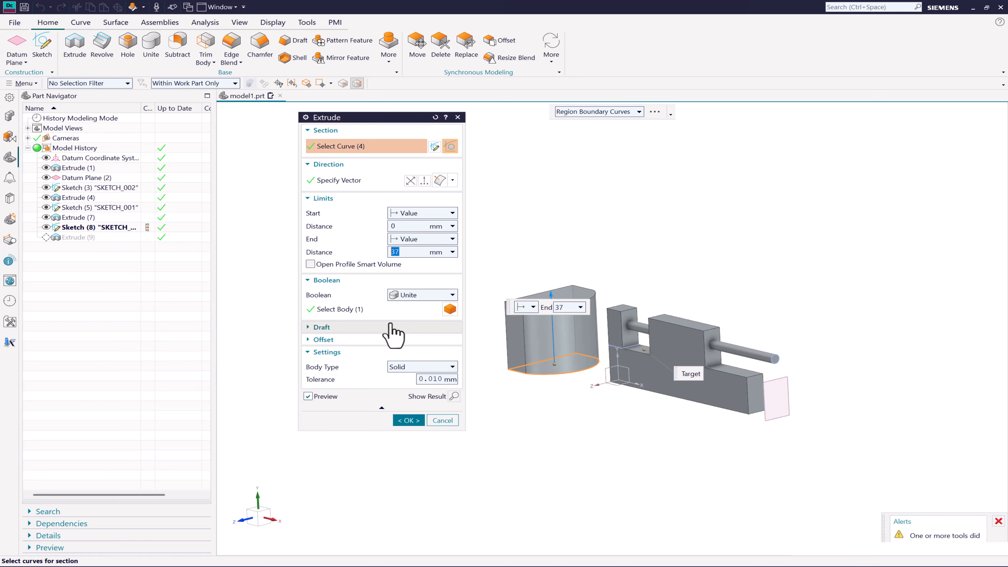
click(421, 296)
click(411, 308)
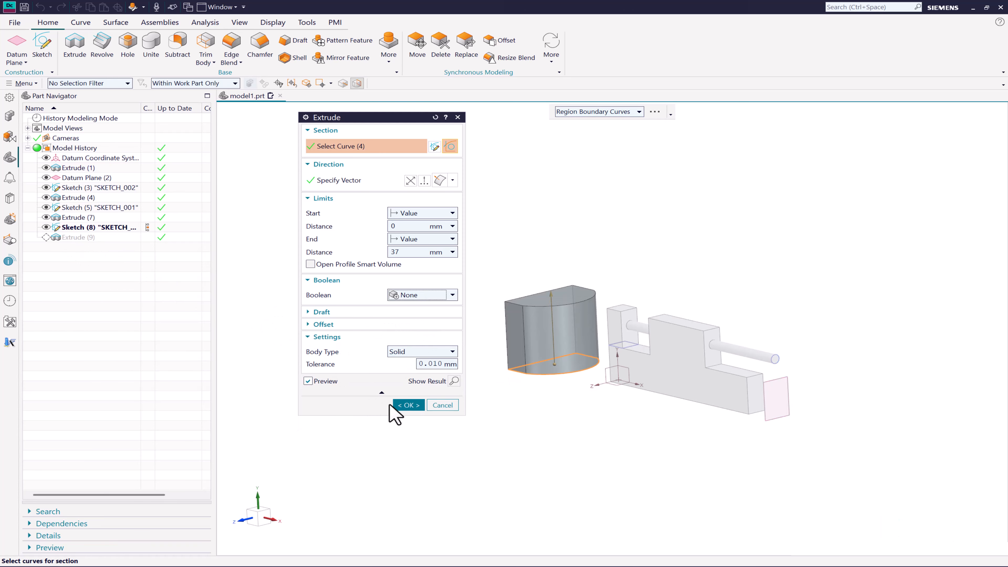
click(408, 405)
Delete the rod's extrusion and reorder the circle sketch after the D-shaped extrusion in the model history
drag(88, 229, 88, 236)
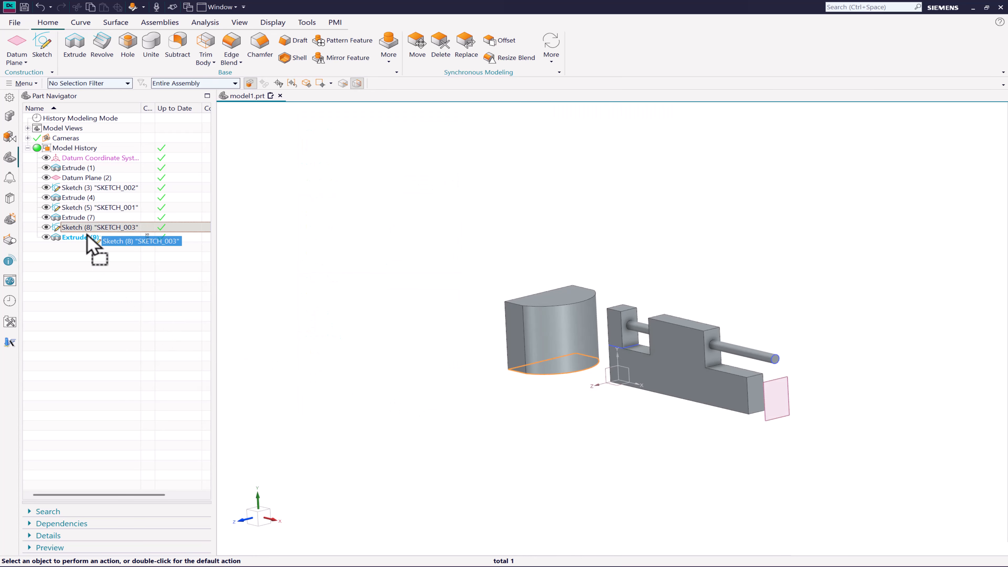
click(100, 211)
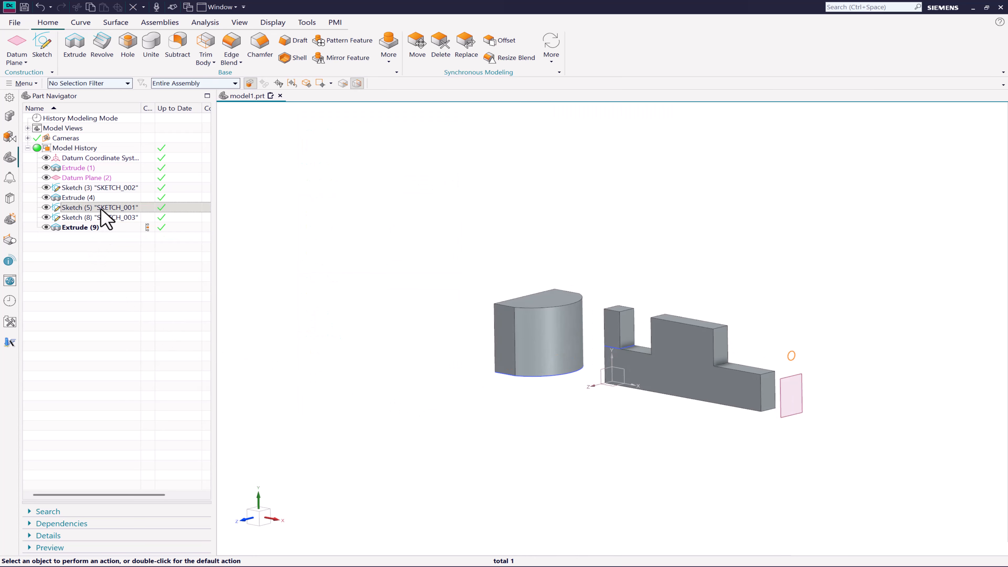
drag(104, 218, 92, 241)
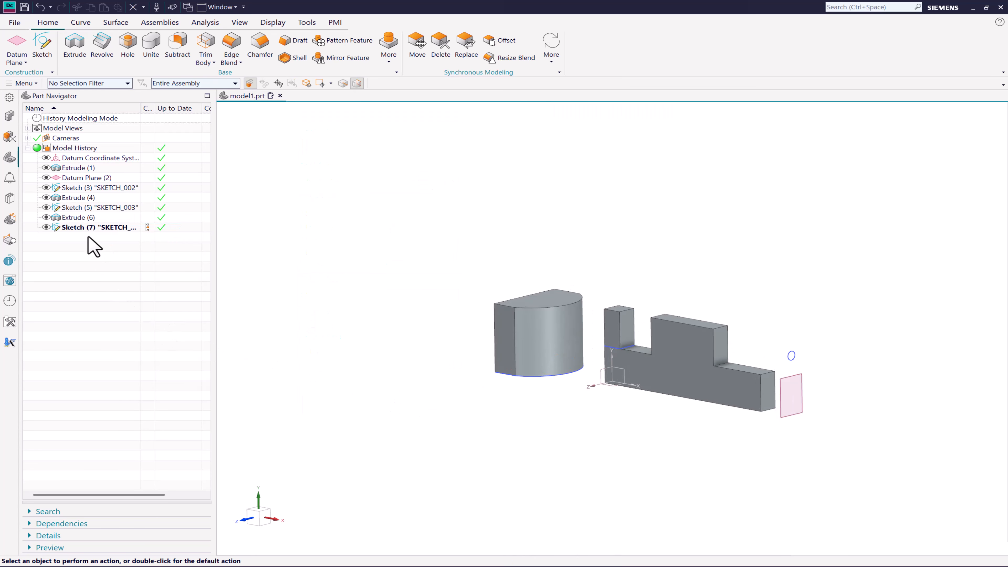
Set up an extrusion of the circle sketch reversed toward the stepped block, and review the Boolean options
click(77, 229)
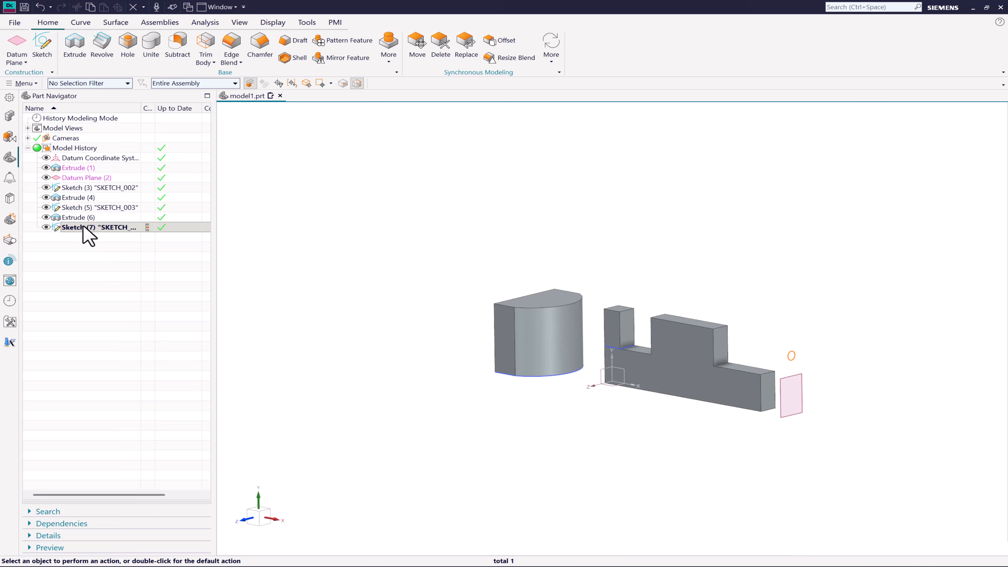
click(74, 42)
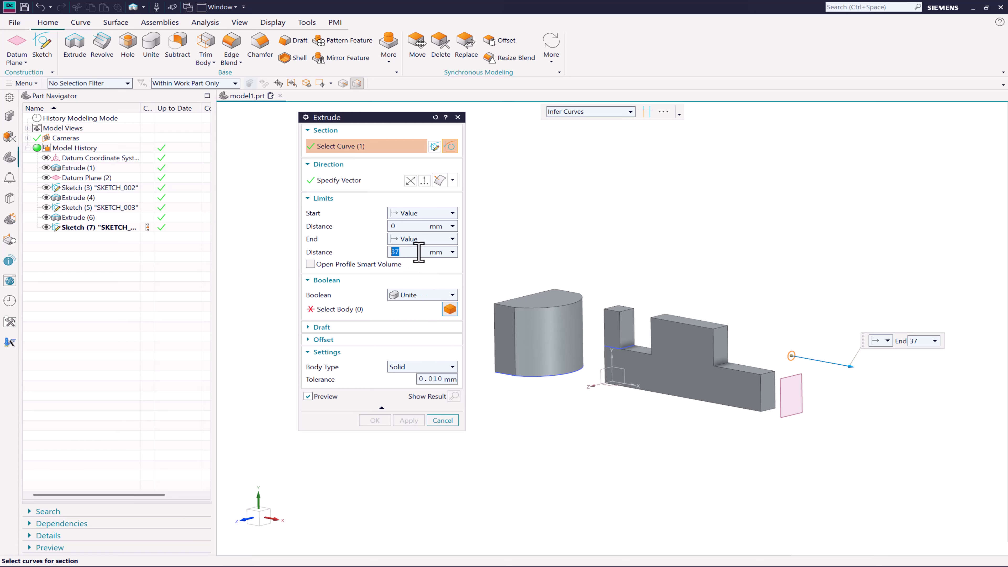
click(412, 184)
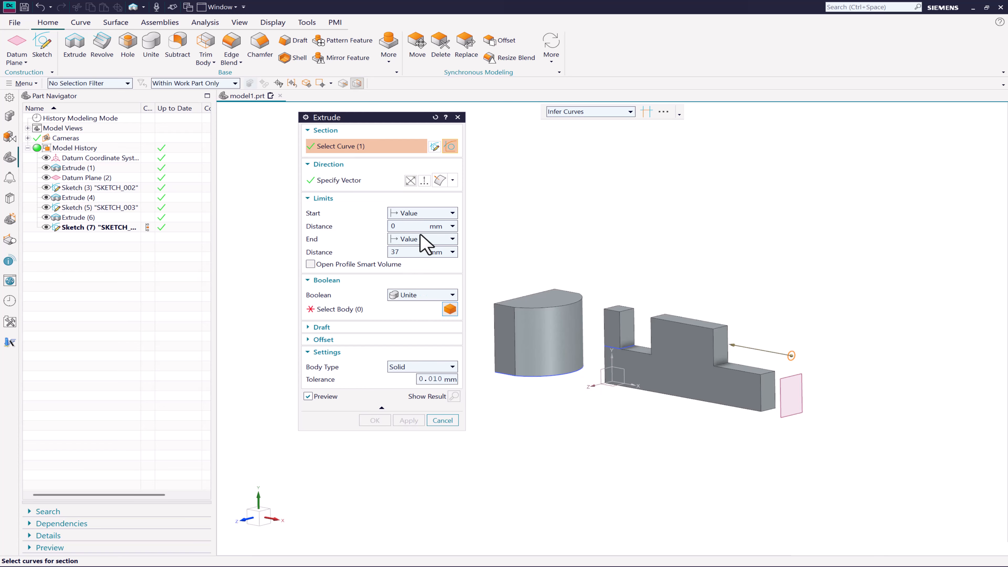
click(423, 296)
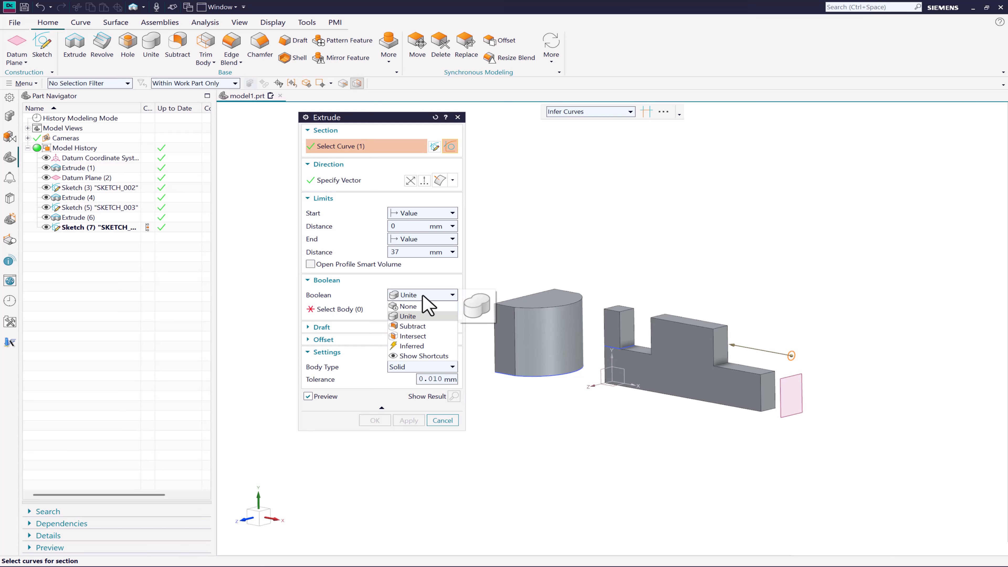
click(423, 296)
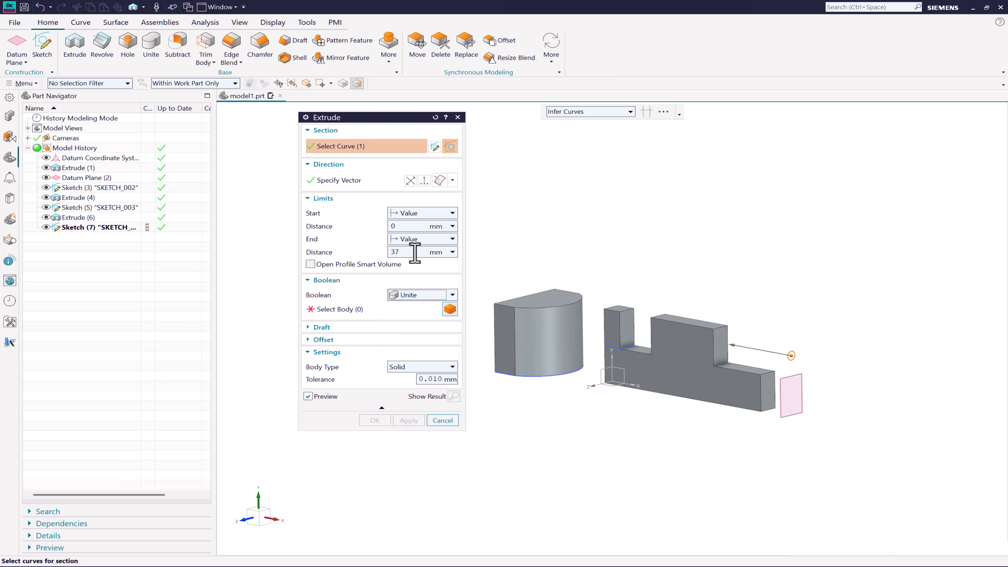
Set the end limit to Until Extended at the D-shaped body's curved face, and choose that body for the Unite
click(420, 240)
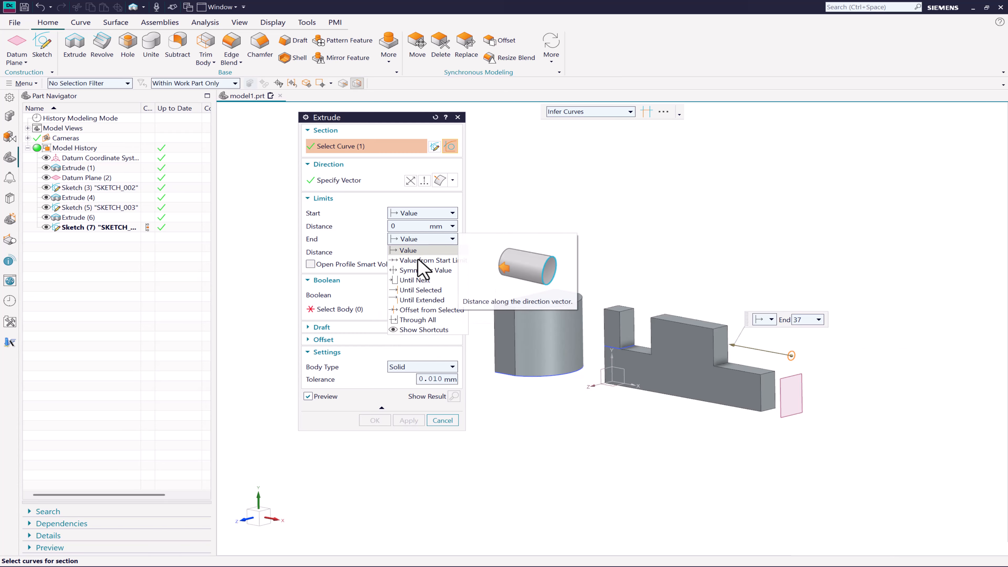
click(417, 301)
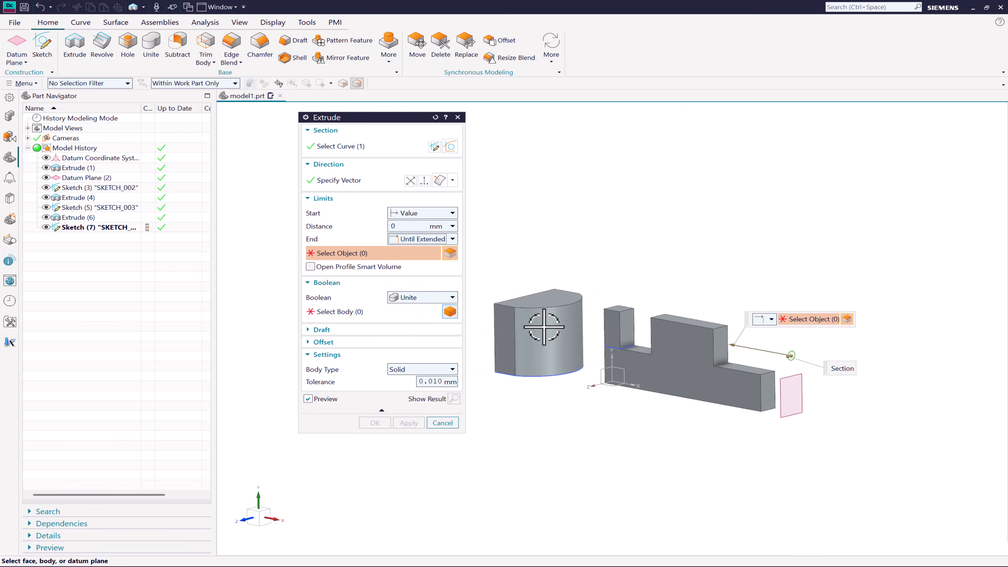
click(553, 327)
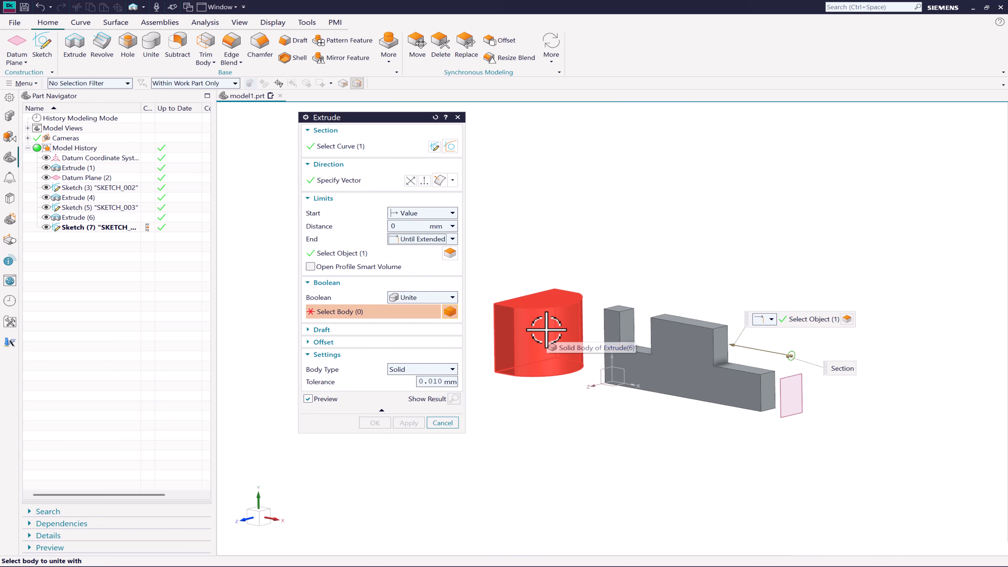
click(516, 314)
middle_drag(515, 389, 554, 378)
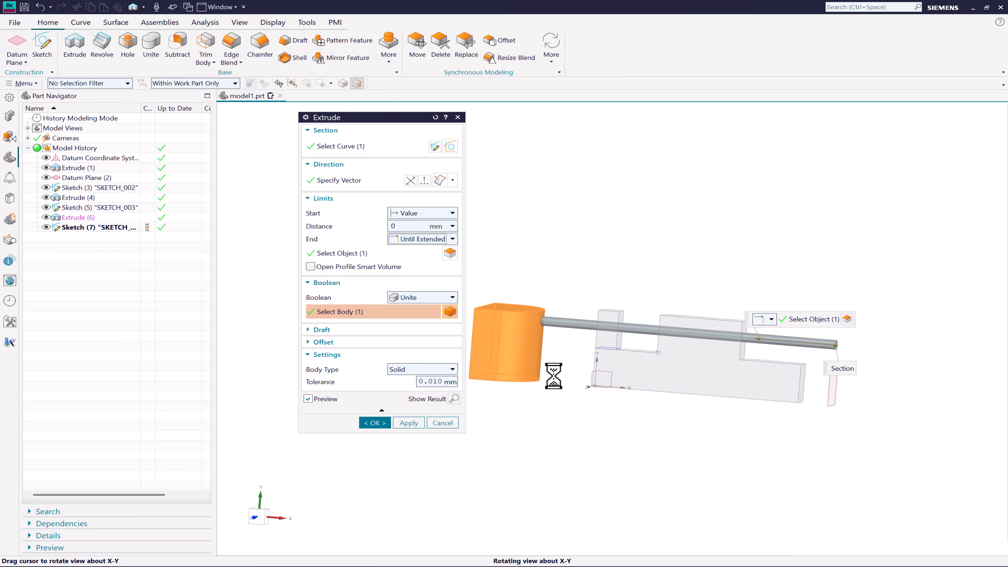
Apply the rod's extrusion united with the D-shaped body and inspect where the rod meets the curved face
scroll(534, 324, up, 7)
middle_drag(596, 337, 608, 330)
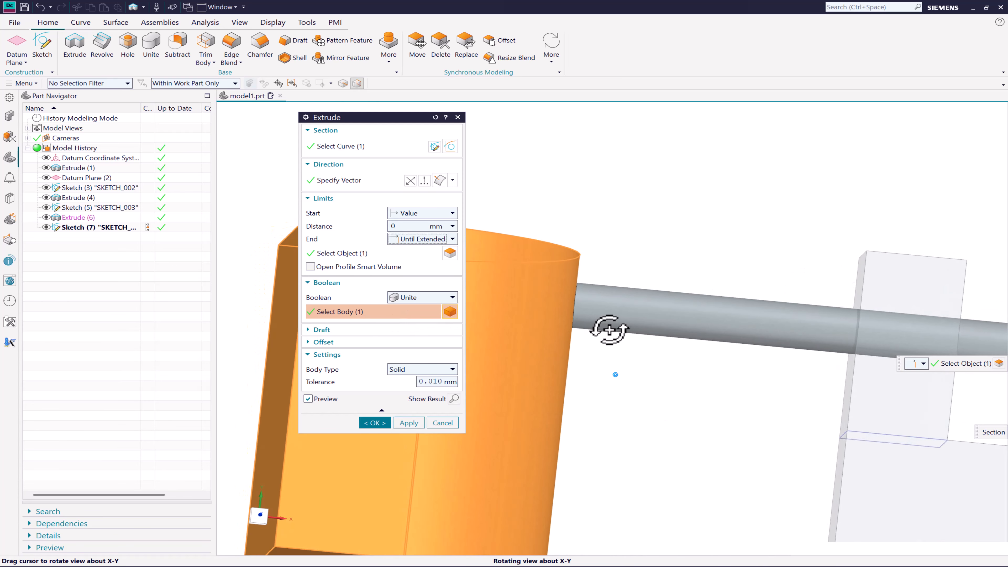
scroll(587, 300, up, 6)
scroll(534, 372, down, 8)
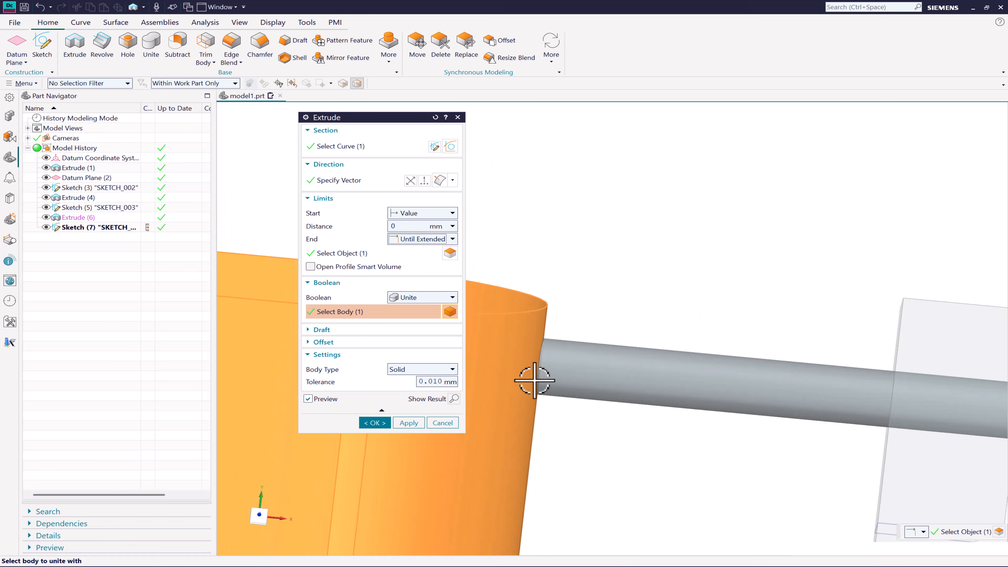
mouse_move(557, 318)
middle_down()
mouse_move(532, 375)
mouse_move(560, 312)
mouse_move(589, 329)
mouse_move(561, 329)
middle_up()
scroll(560, 312, down, 5)
click(375, 424)
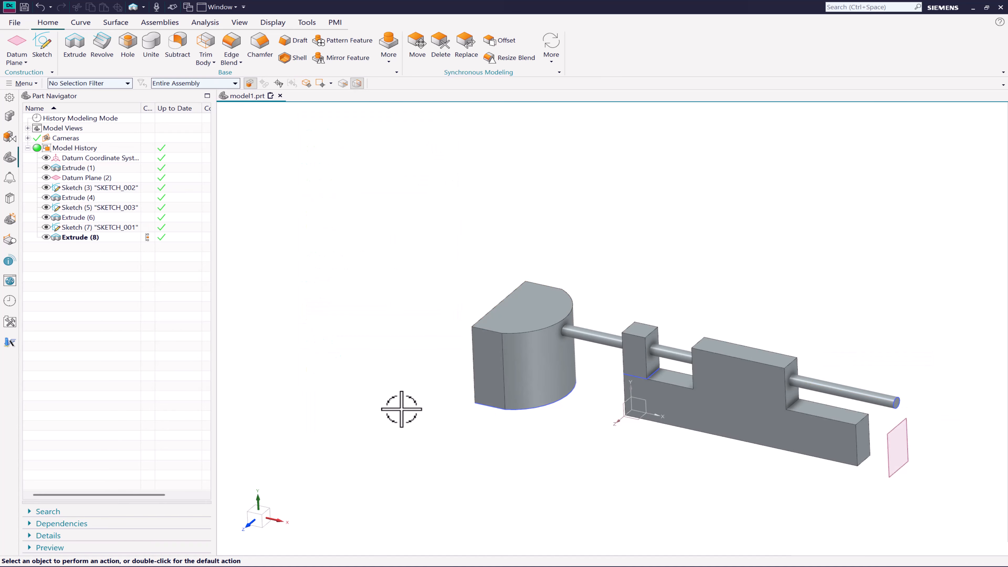
middle_drag(575, 439, 581, 424)
scroll(580, 441, up, 3)
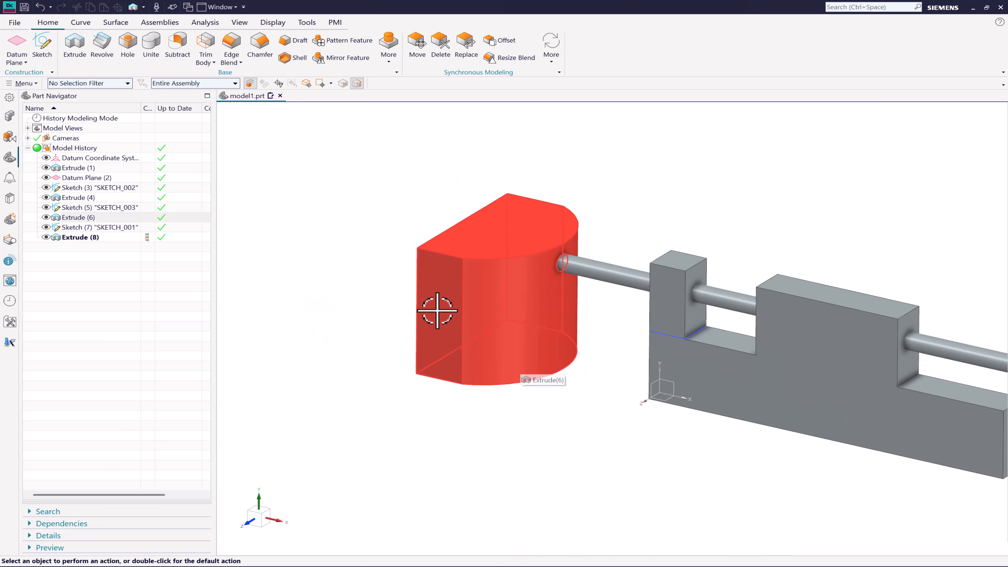
scroll(435, 309, down, 1)
scroll(557, 300, up, 1)
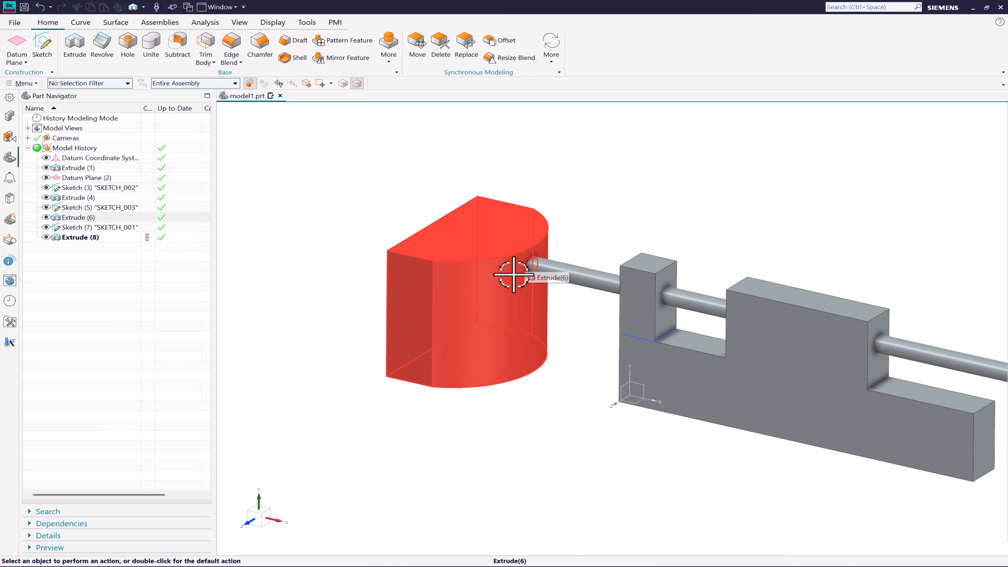
scroll(374, 330, down, 1)
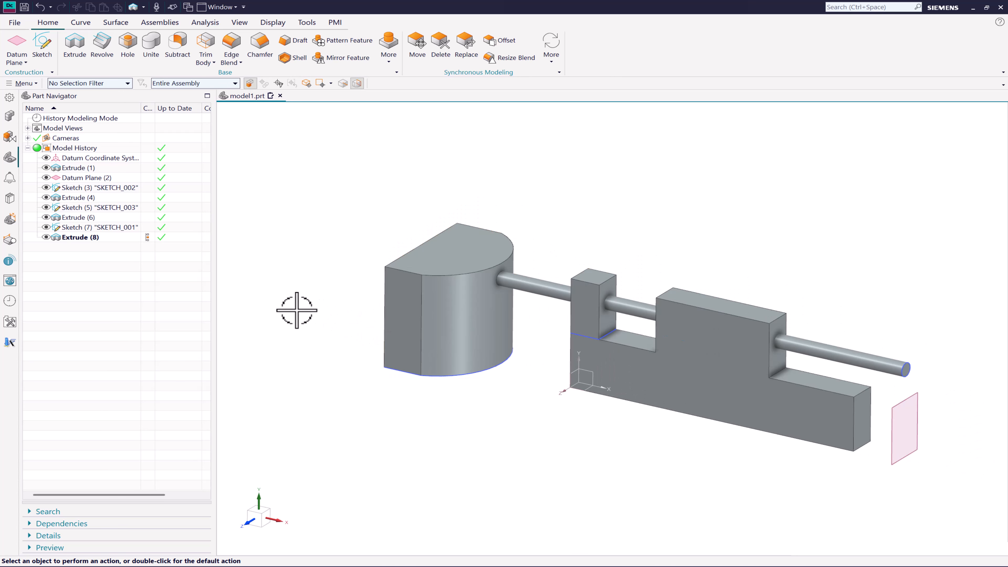
Close all open files without saving the changes and start over with an empty model part
click(15, 24)
mouse_move(43, 71)
click(143, 79)
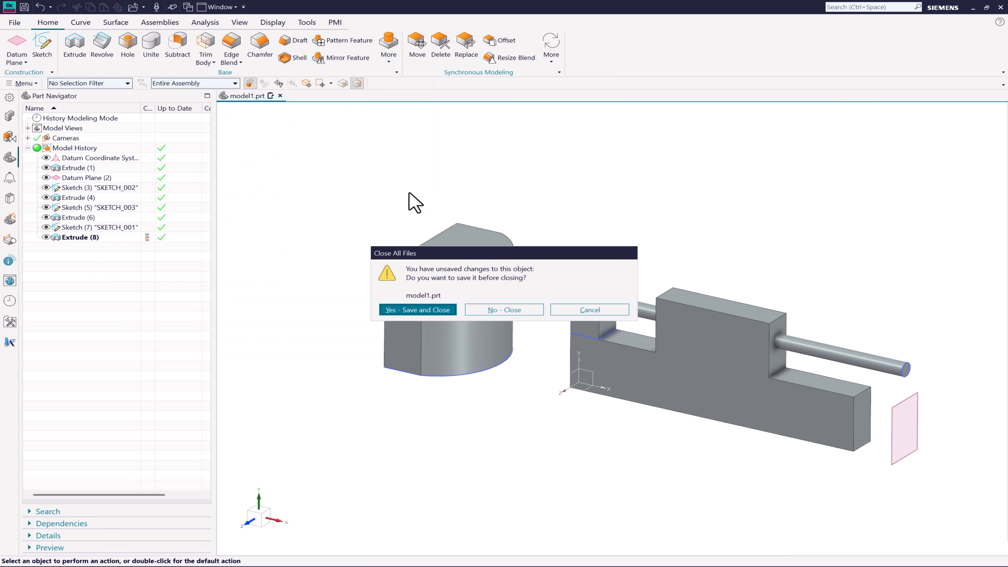
click(505, 310)
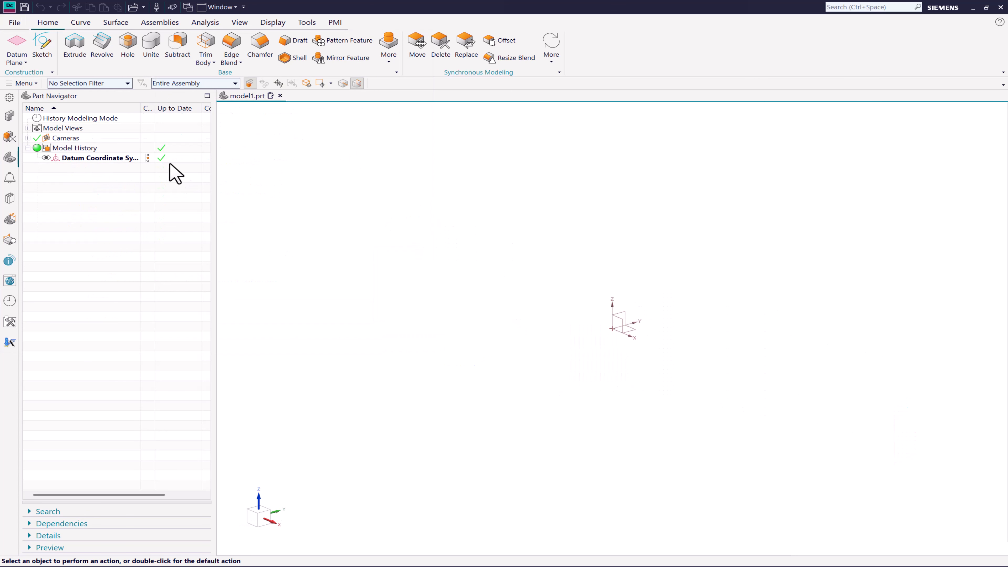
Sketch a rectangle about 295 by 185 mm with one corner at the origin and extrude it 37 mm into a block
click(80, 55)
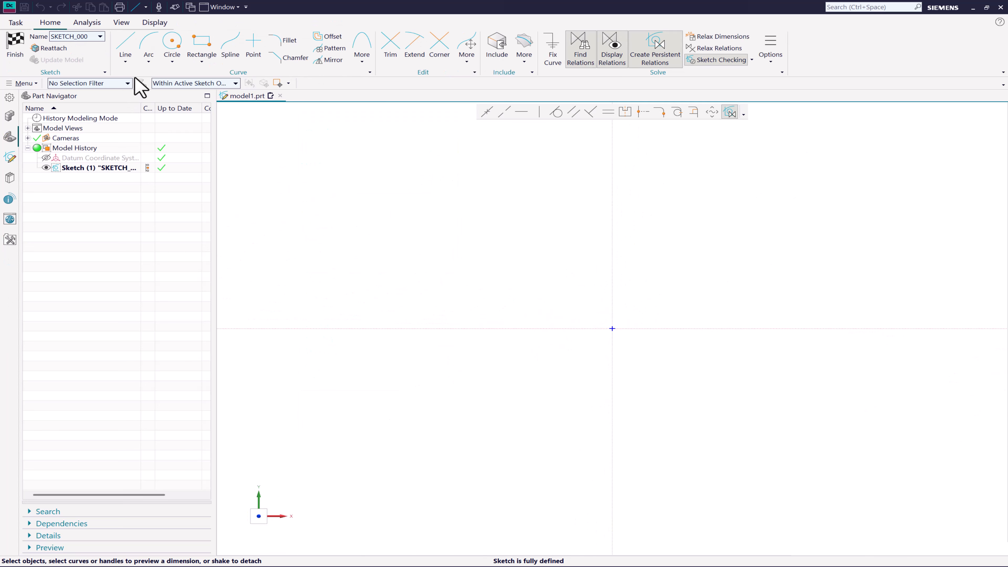
click(190, 50)
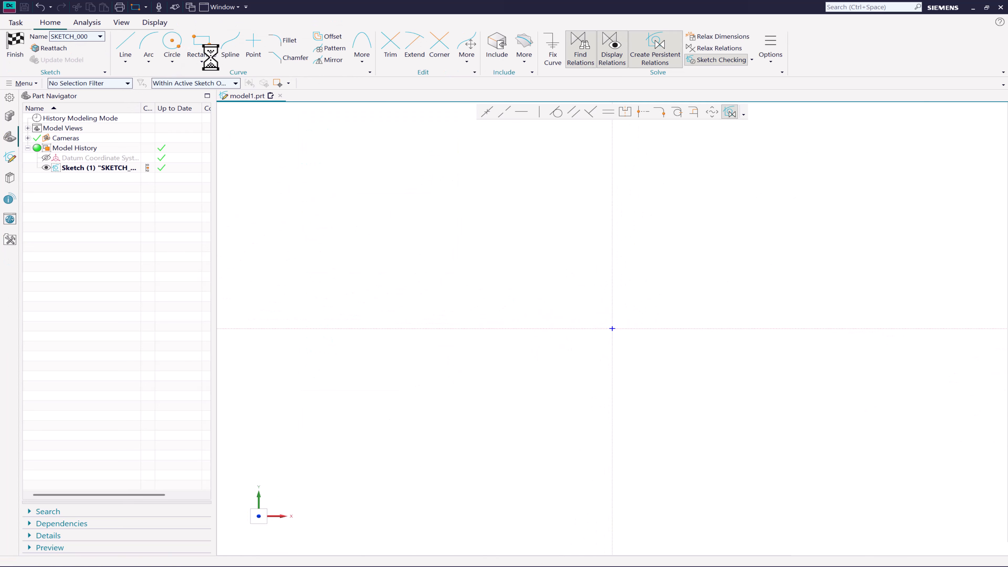
click(613, 328)
click(744, 255)
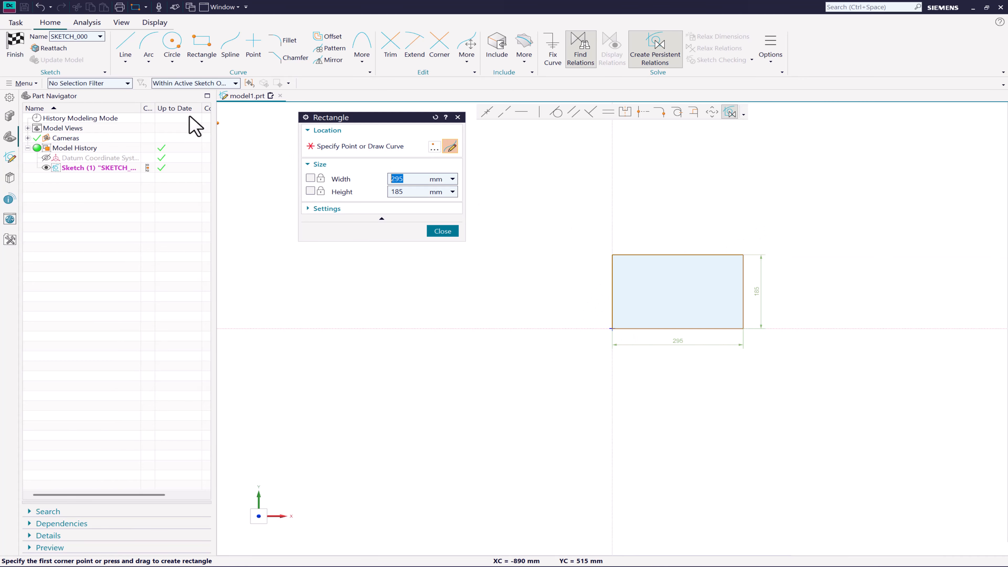
key(Escape)
key(Home)
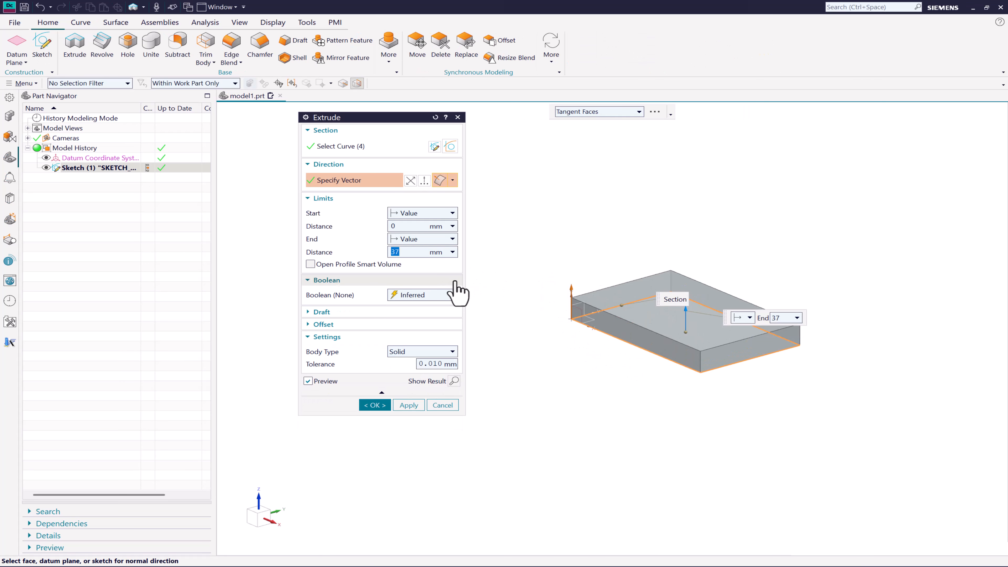
click(376, 405)
scroll(780, 317, down, 2)
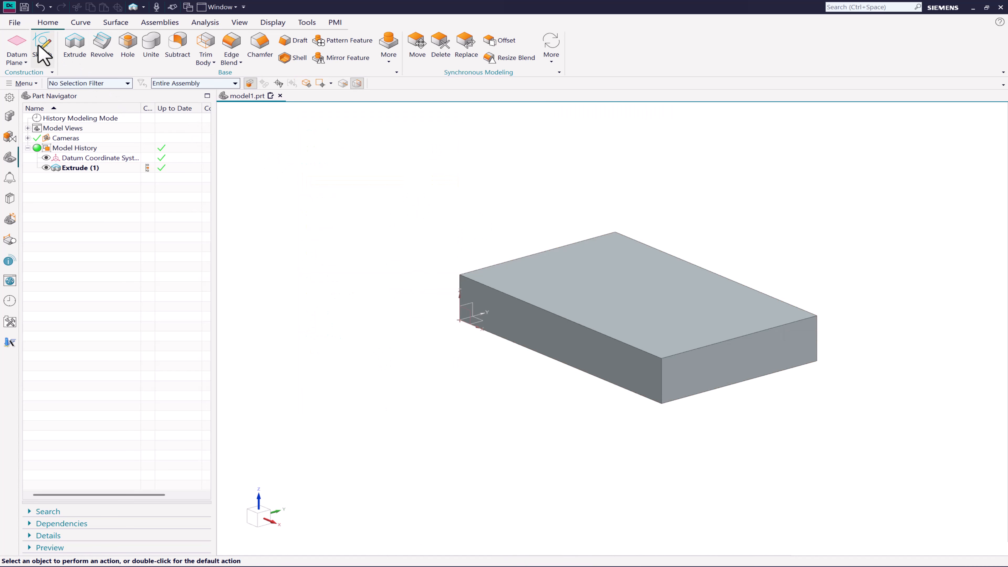
Sketch a circle about 115 mm in diameter near the middle of the block's top face and finish the sketch
click(42, 53)
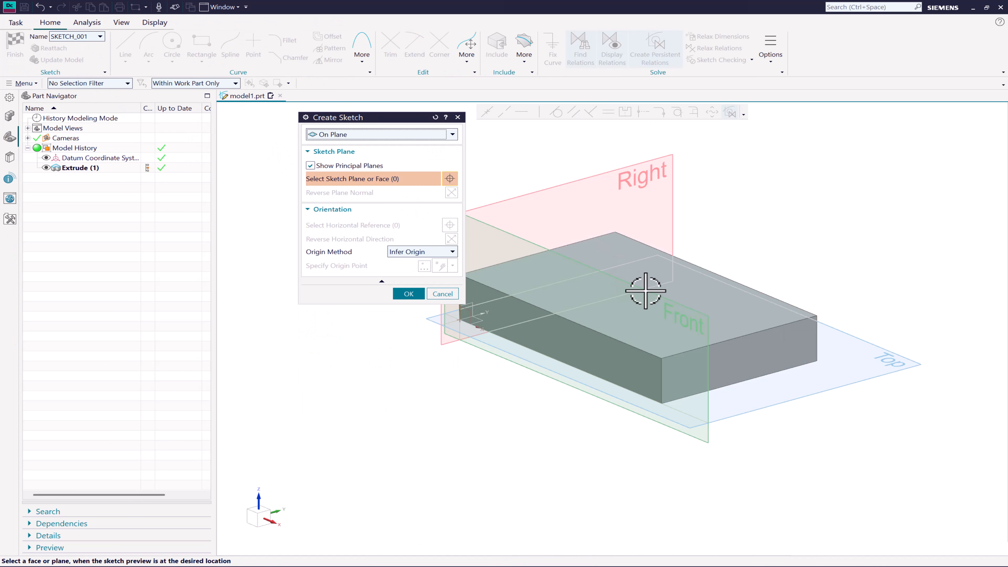
click(613, 293)
click(405, 294)
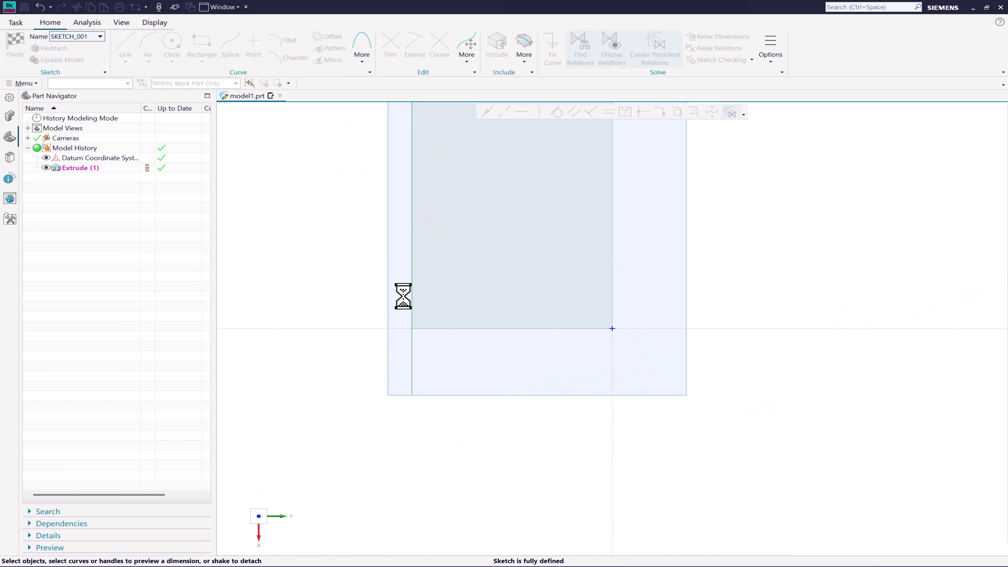
click(174, 51)
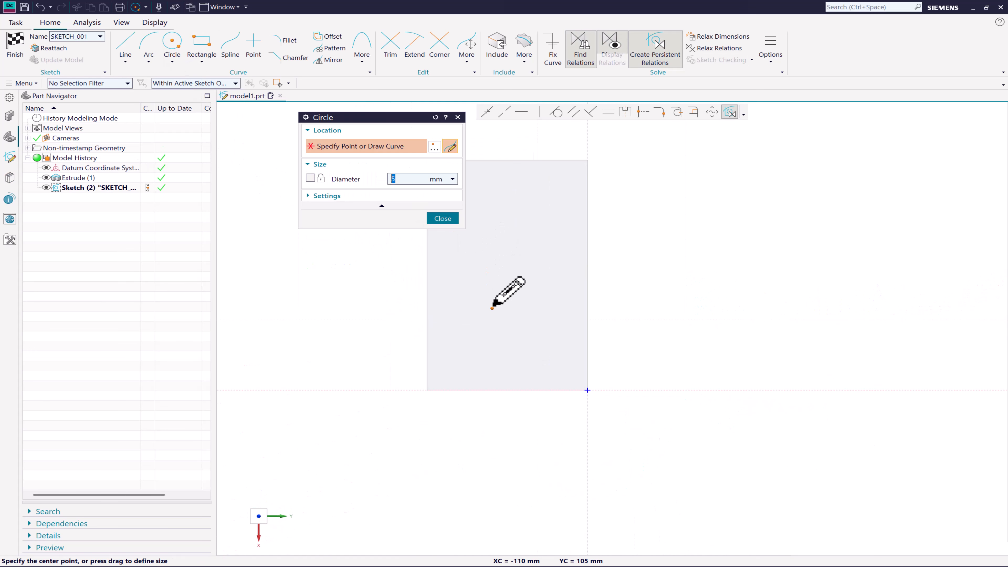
click(505, 277)
click(525, 318)
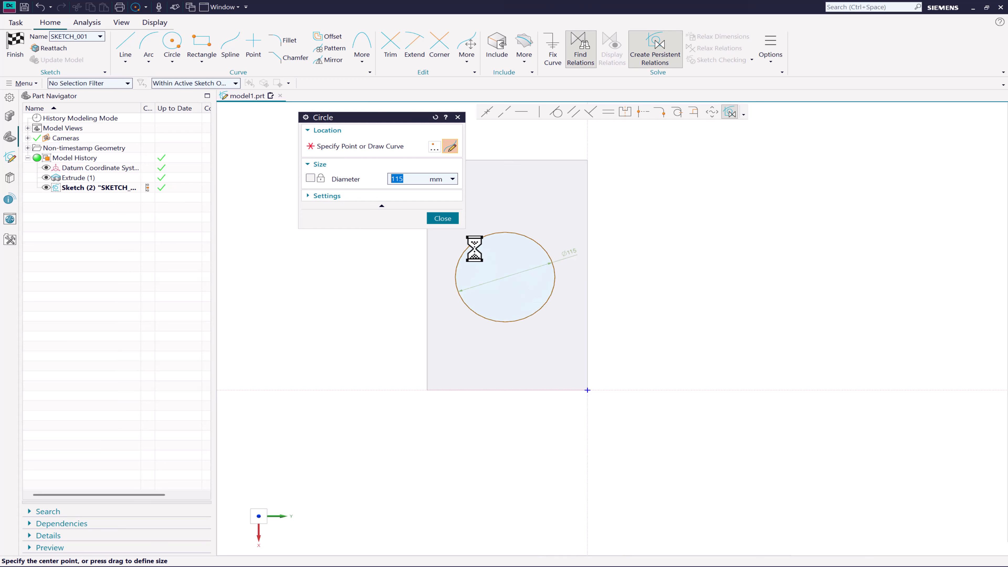
click(442, 218)
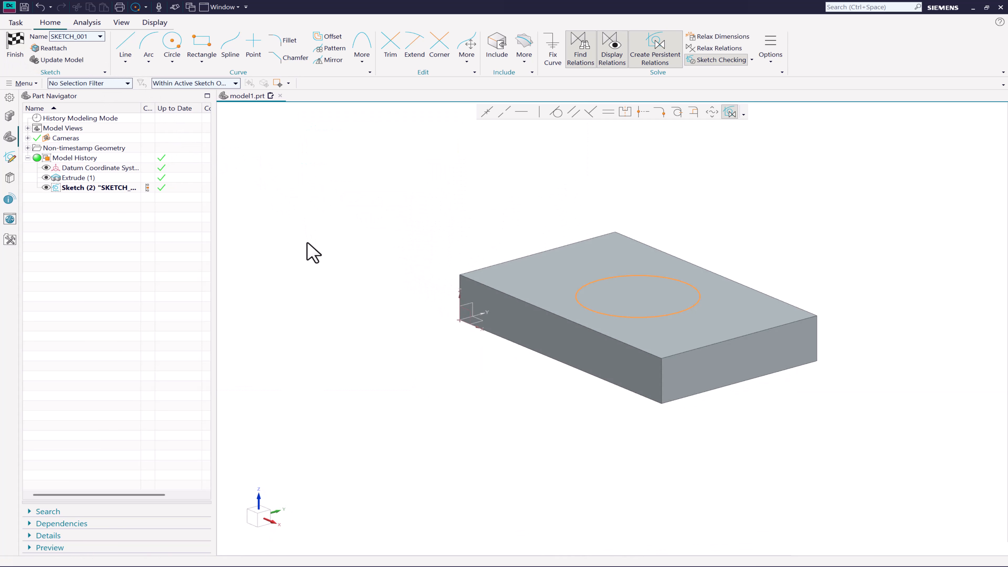
Set up an extrusion of the circle with the Inferred Boolean and pull its end down through the block to about 105 mm
scroll(329, 258, down, 2)
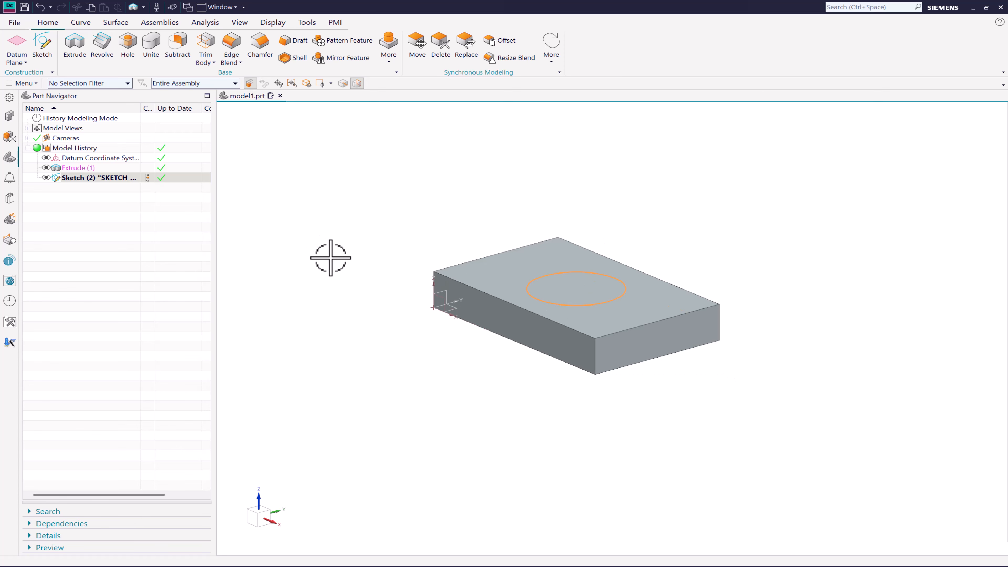
click(74, 43)
scroll(738, 281, up, 2)
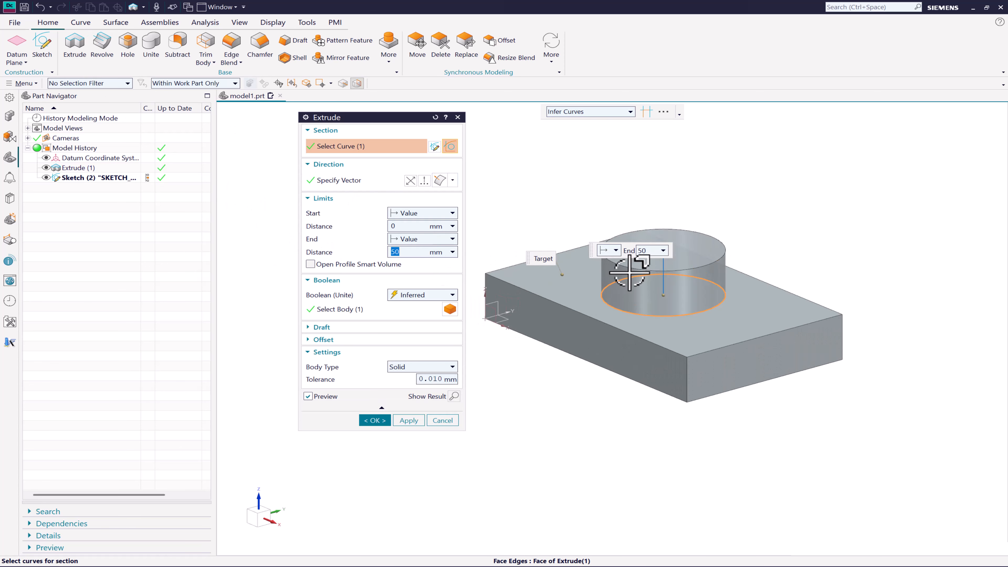
drag(629, 273, 655, 390)
mouse_move(605, 342)
middle_down()
mouse_move(596, 423)
mouse_move(602, 346)
middle_up()
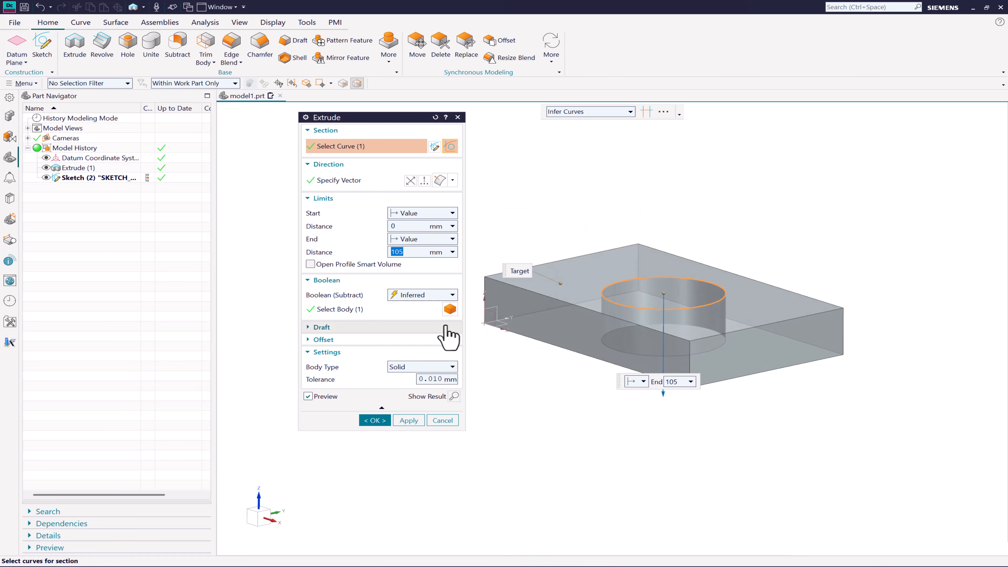
Pull the circle's extrusion back above the block to 50 mm, set its Boolean to Unite and apply it
drag(664, 393, 664, 243)
click(421, 296)
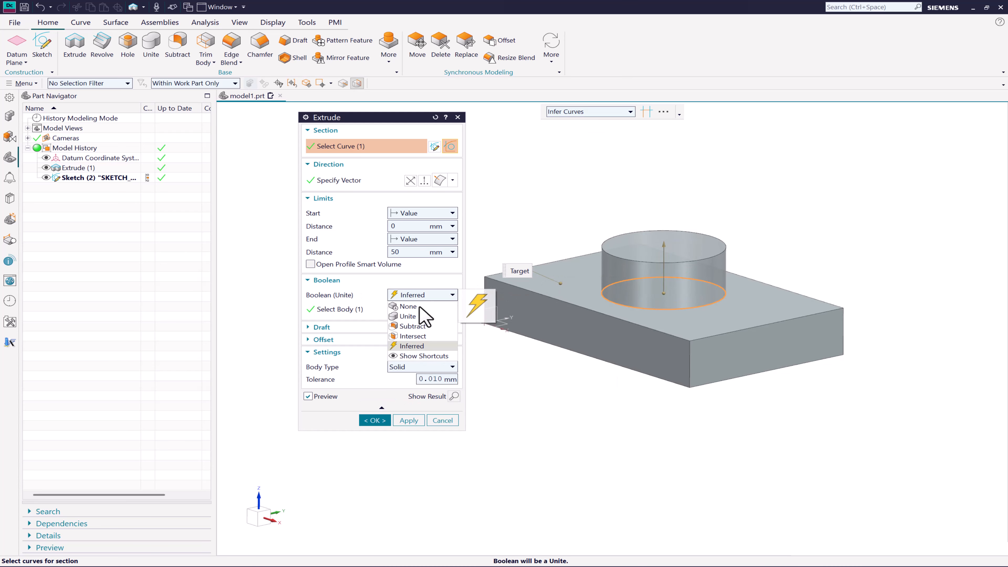
click(423, 317)
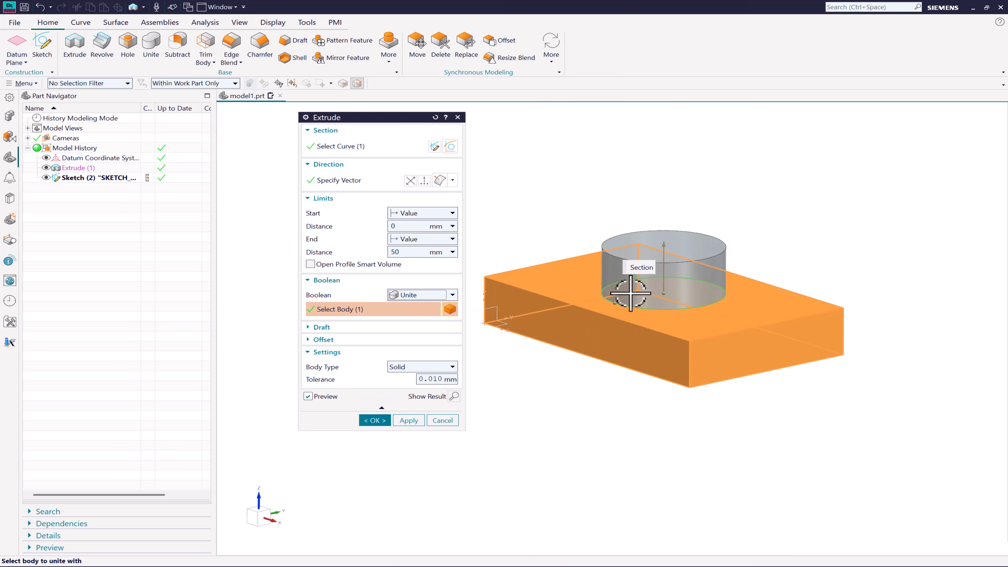
click(375, 420)
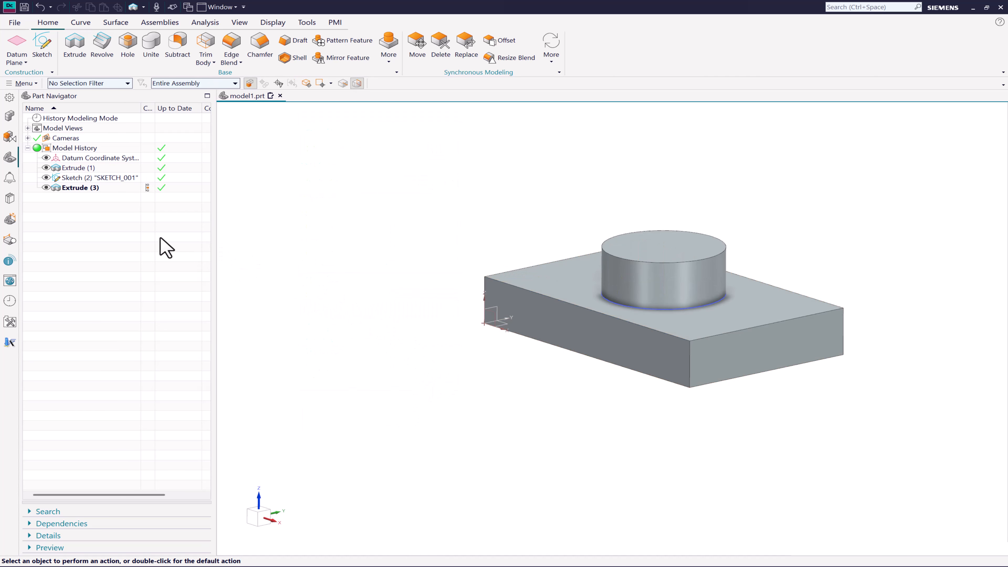
Edit the cylinder's extrusion to use the Subtract Boolean and reverse its direction to cut a hole through the block
double_click(78, 187)
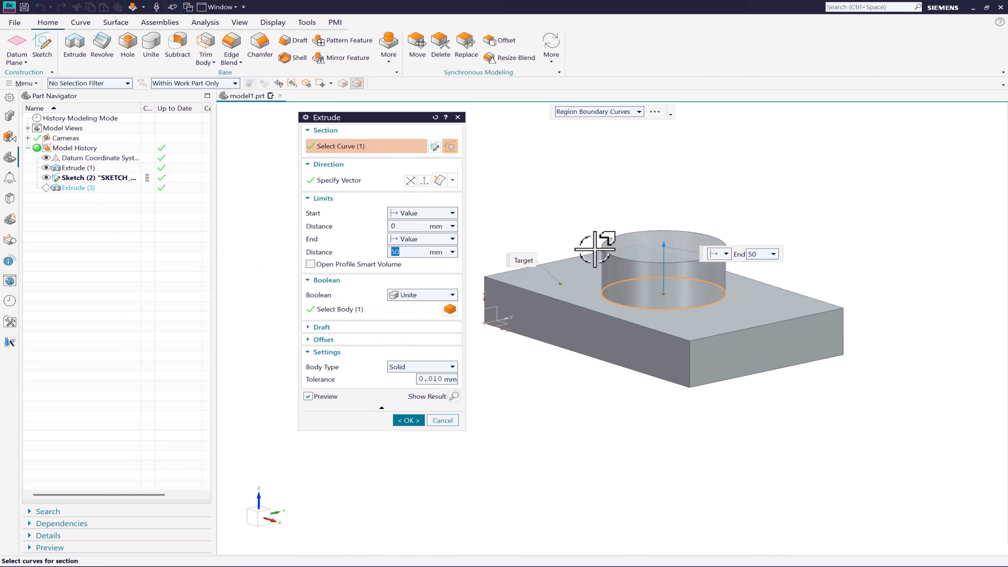
click(401, 295)
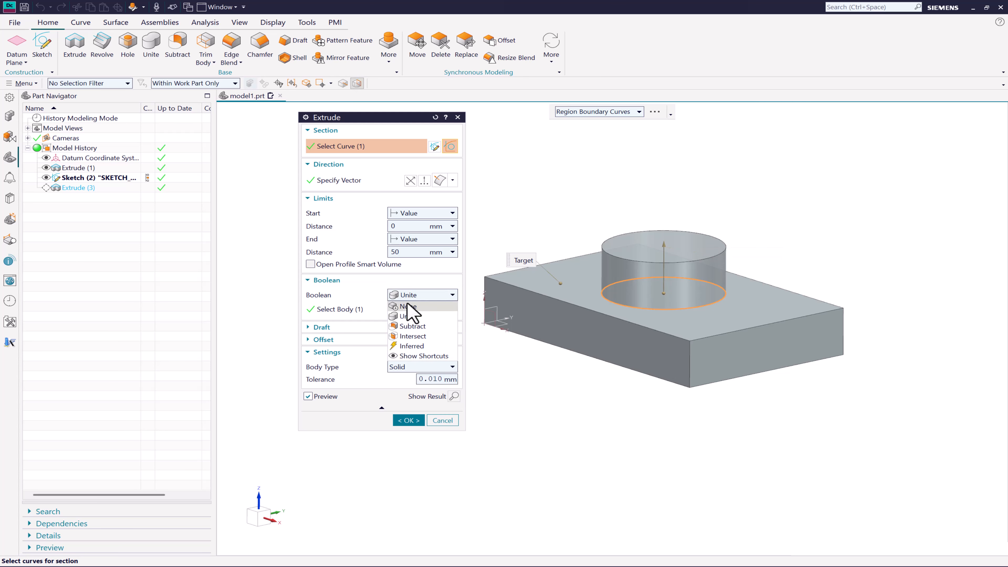
click(416, 338)
click(409, 295)
click(411, 320)
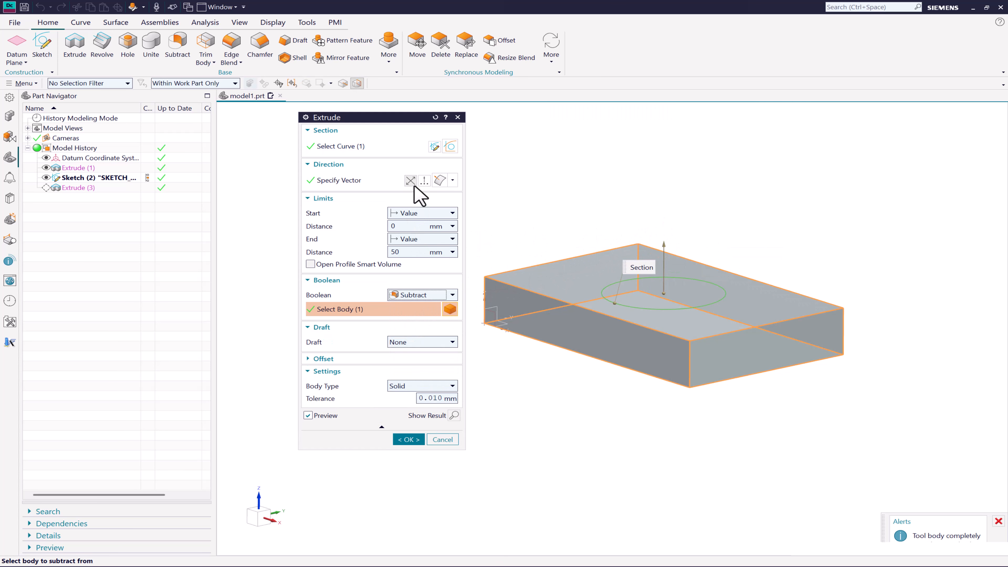
mouse_move(581, 333)
middle_down()
mouse_move(581, 388)
mouse_move(579, 338)
middle_up()
click(409, 439)
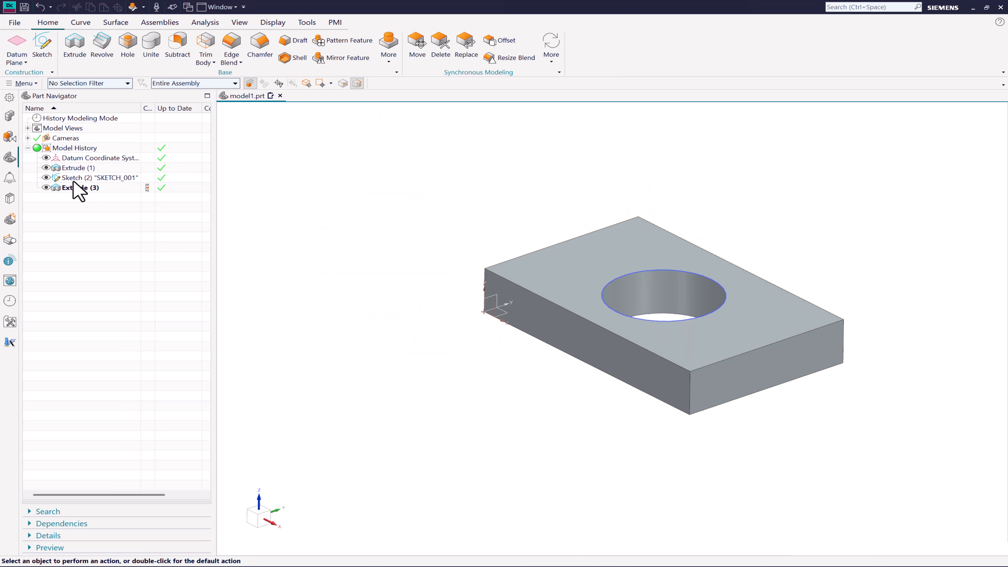
Edit the circle's extrusion and change its Boolean to None to make a separate body inside the block
double_click(80, 189)
click(433, 296)
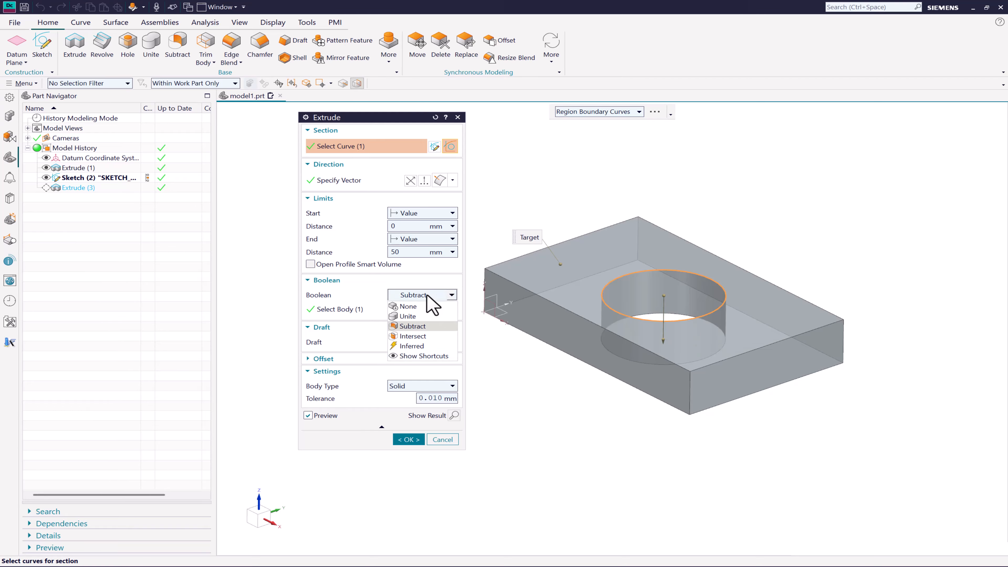
click(409, 307)
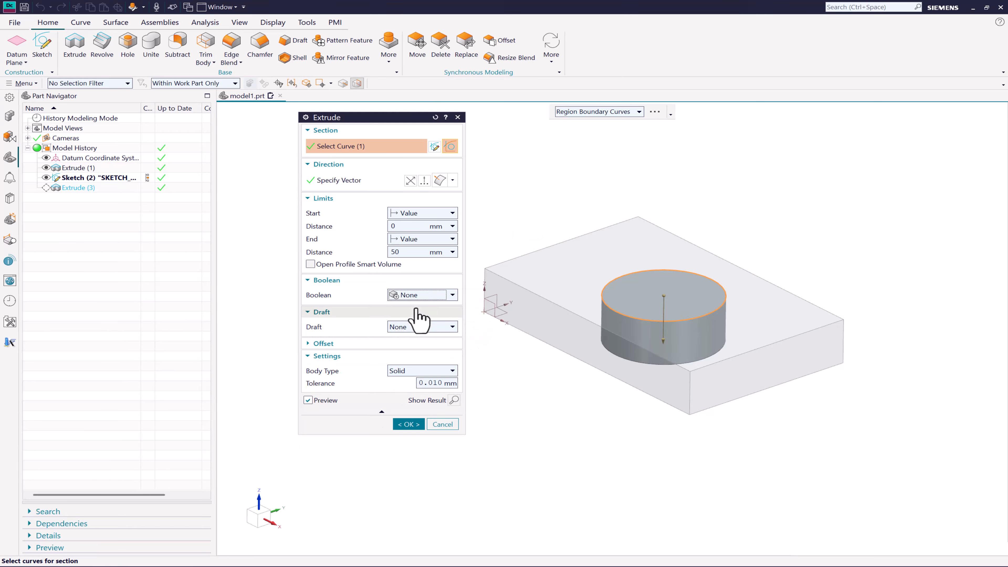
click(409, 440)
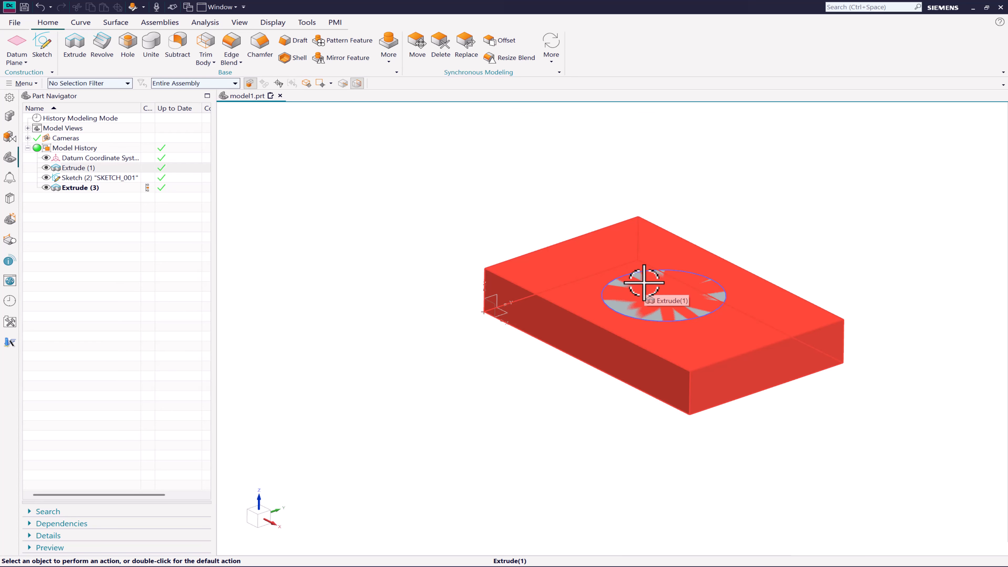
Edit the circle's extrusion and set its Boolean to Intersect with the block, keeping only their shared volume
double_click(75, 188)
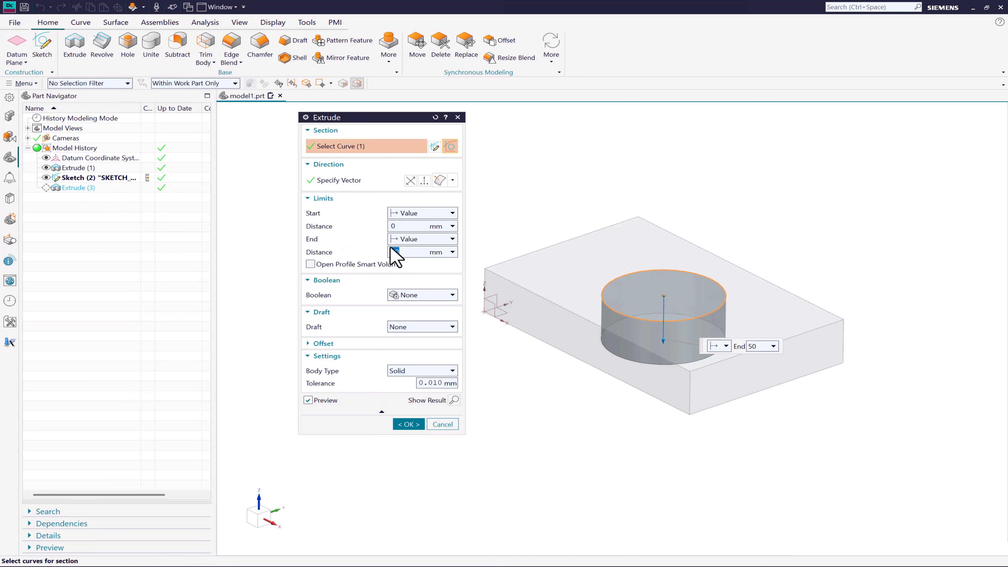
click(421, 297)
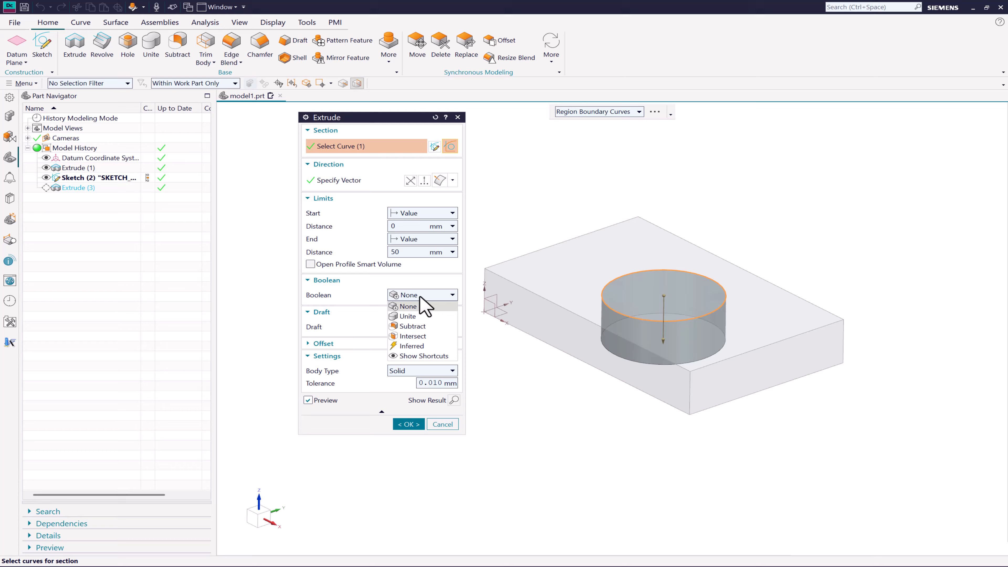
click(413, 337)
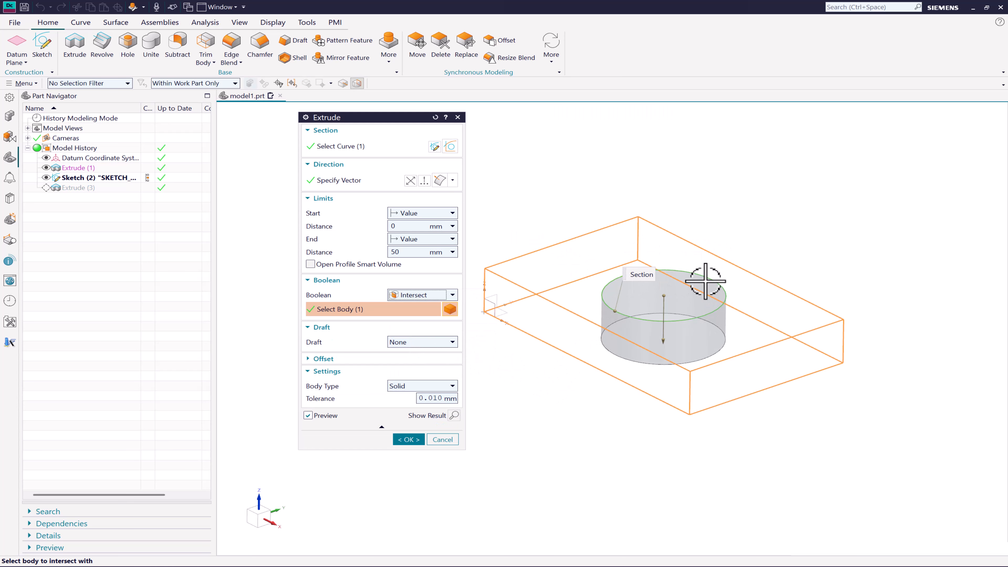
click(409, 439)
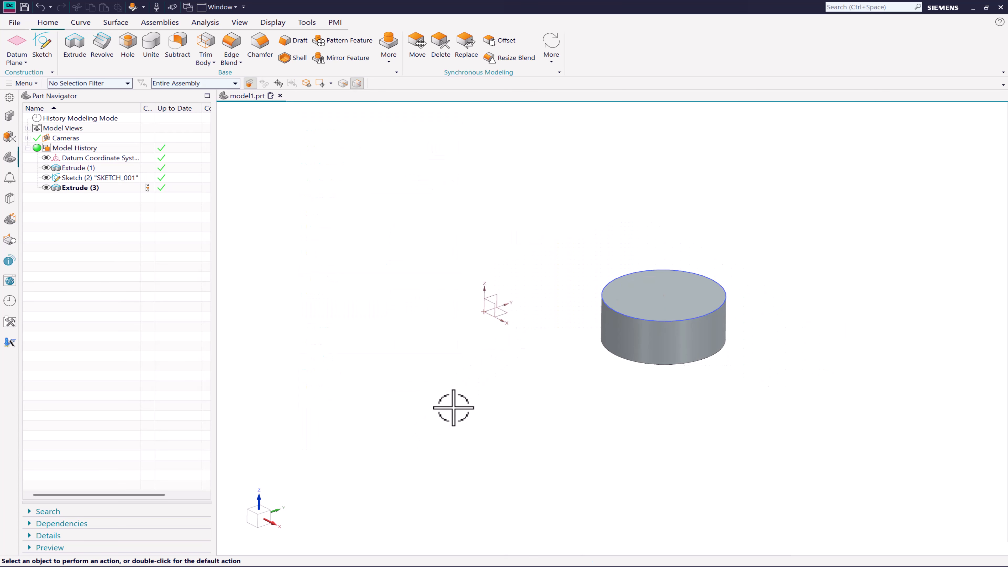
Edit the circle's extrusion and apply it with its Boolean set to Inferred, cutting the circle out of the block
middle_drag(450, 405, 484, 335)
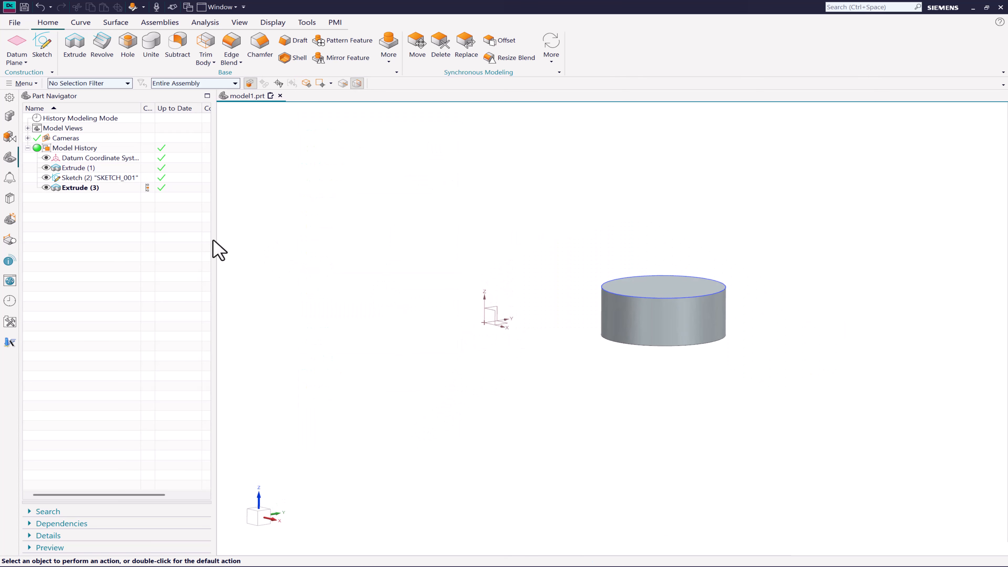
double_click(79, 187)
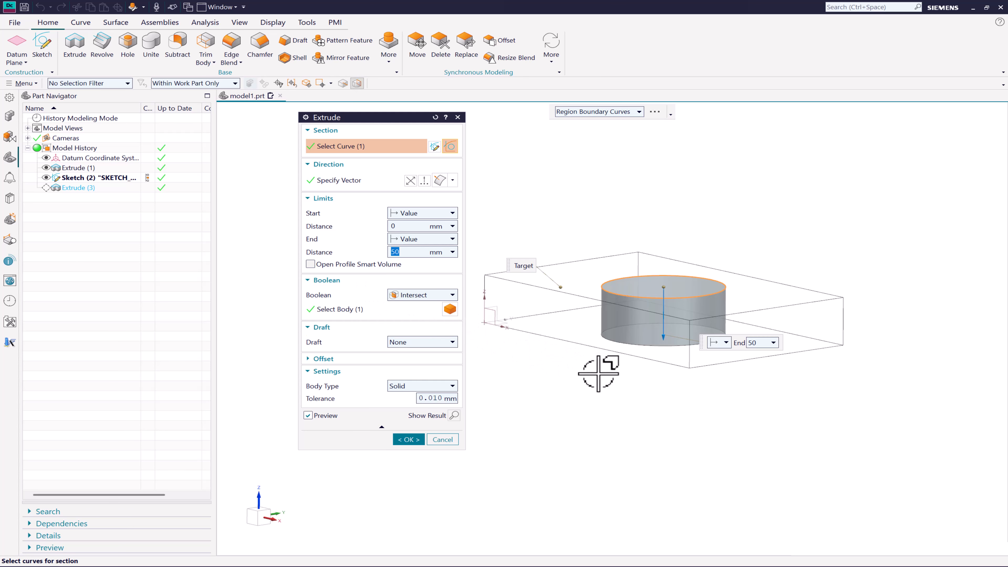
middle_drag(599, 371, 590, 391)
click(423, 296)
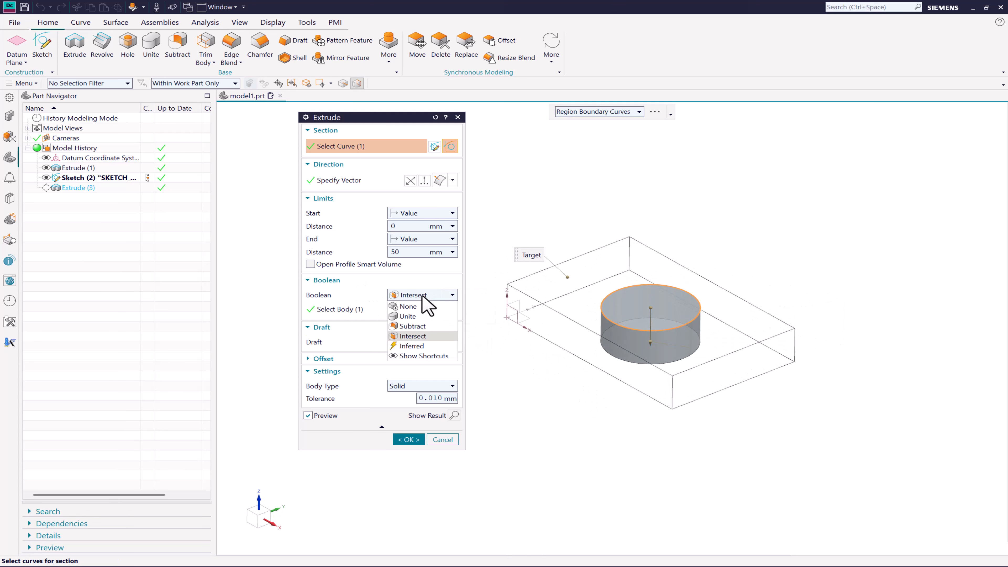
click(415, 347)
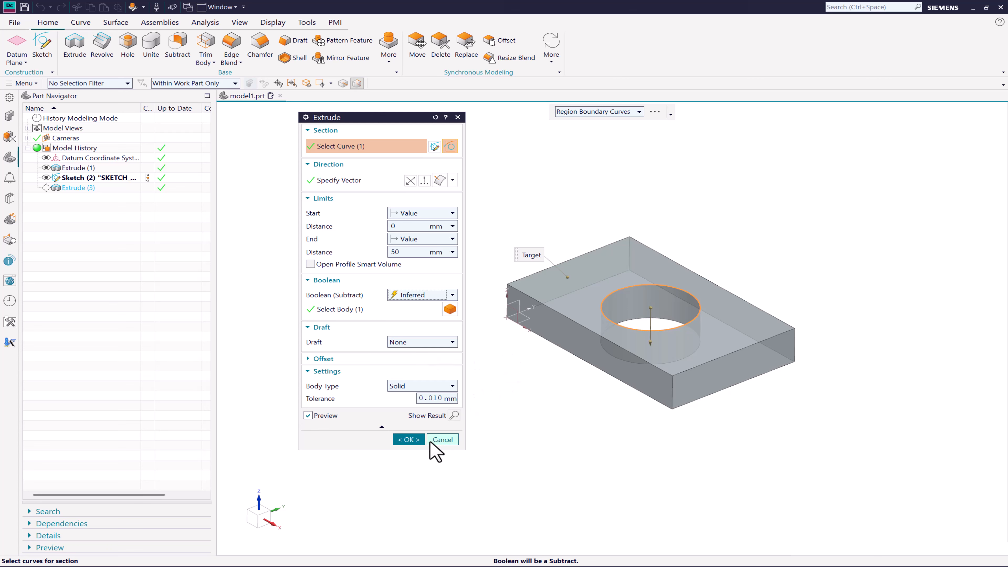
click(406, 440)
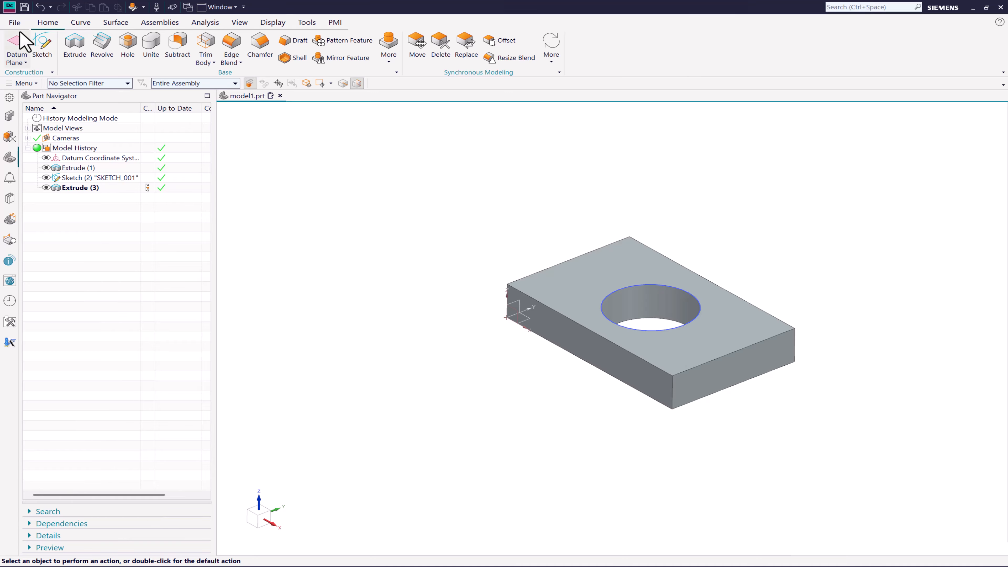
Create a new model file and start an Extrude section sketch on the XY plane
click(15, 23)
click(21, 40)
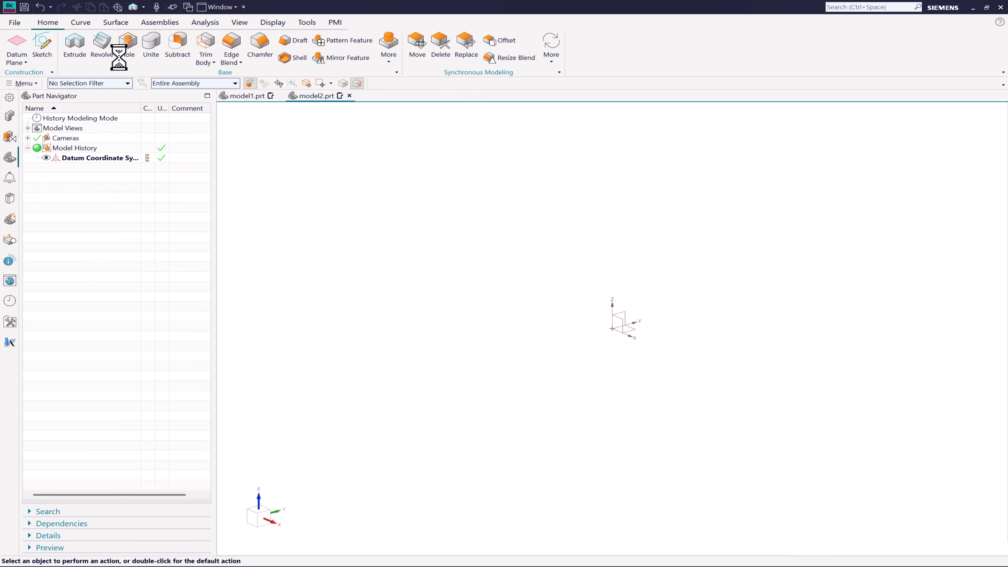
click(435, 147)
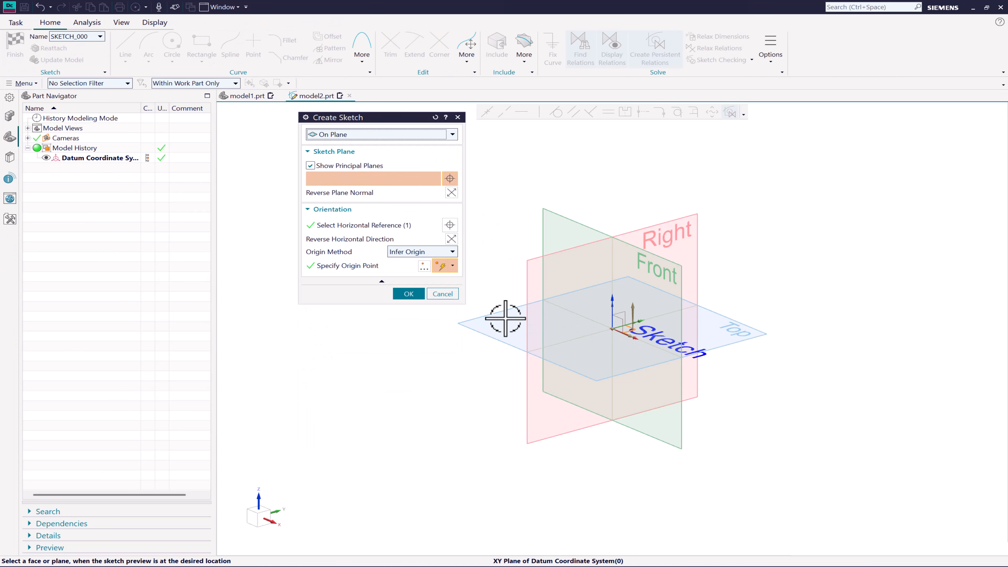
click(411, 295)
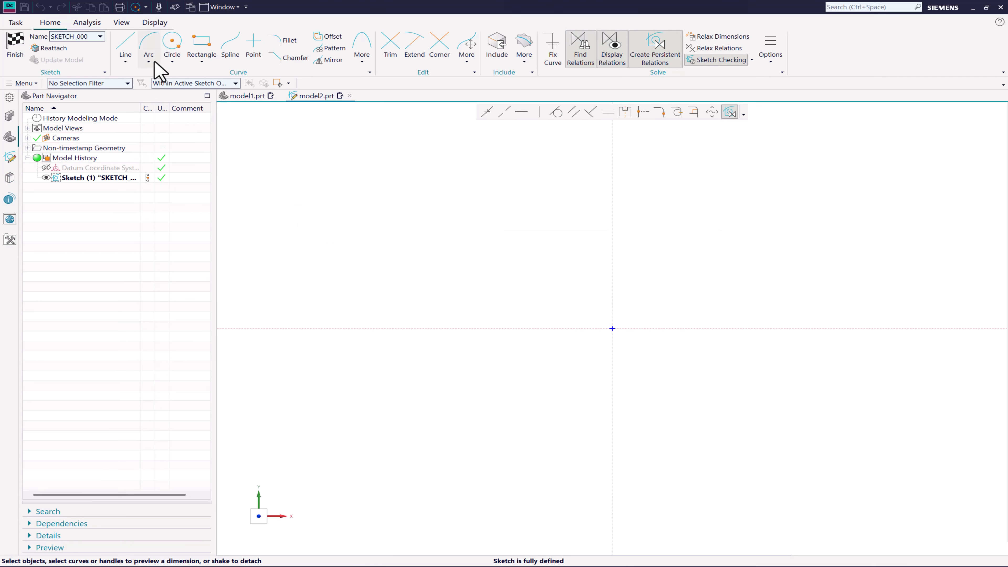
Sketch a rectangle centred on the origin, about 290 mm wide and 180 mm high, and return to the Extrude settings
click(202, 62)
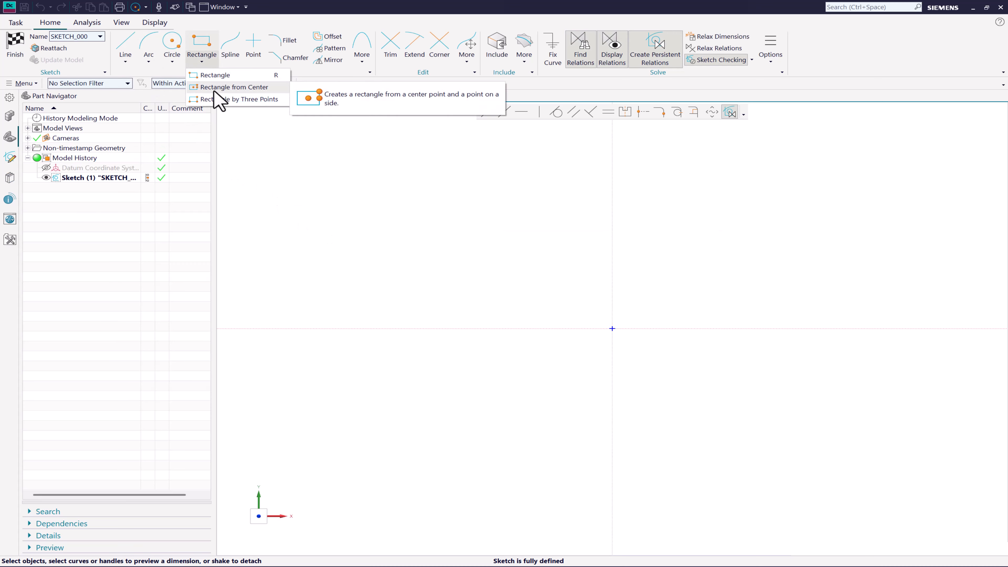
click(215, 97)
click(613, 328)
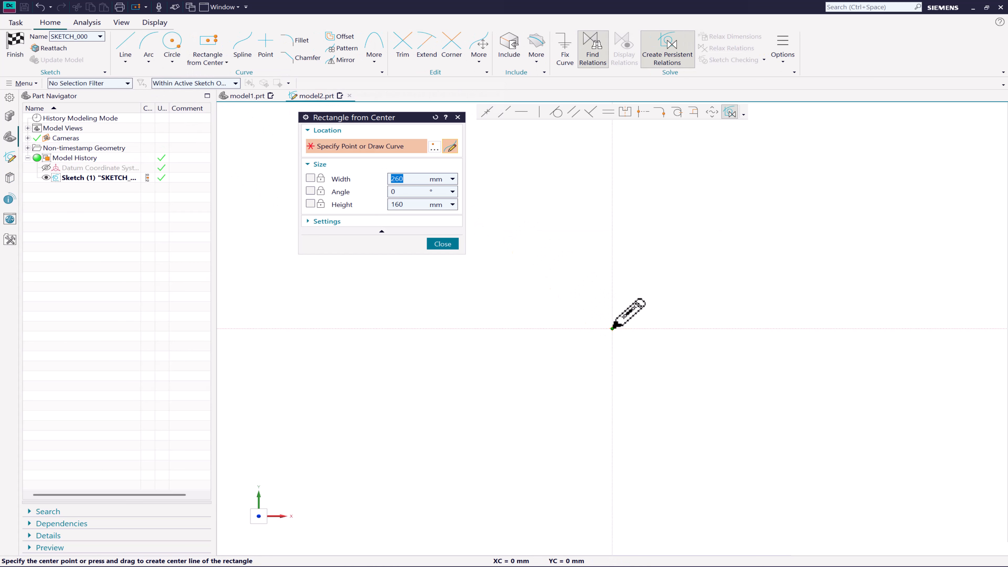
click(678, 351)
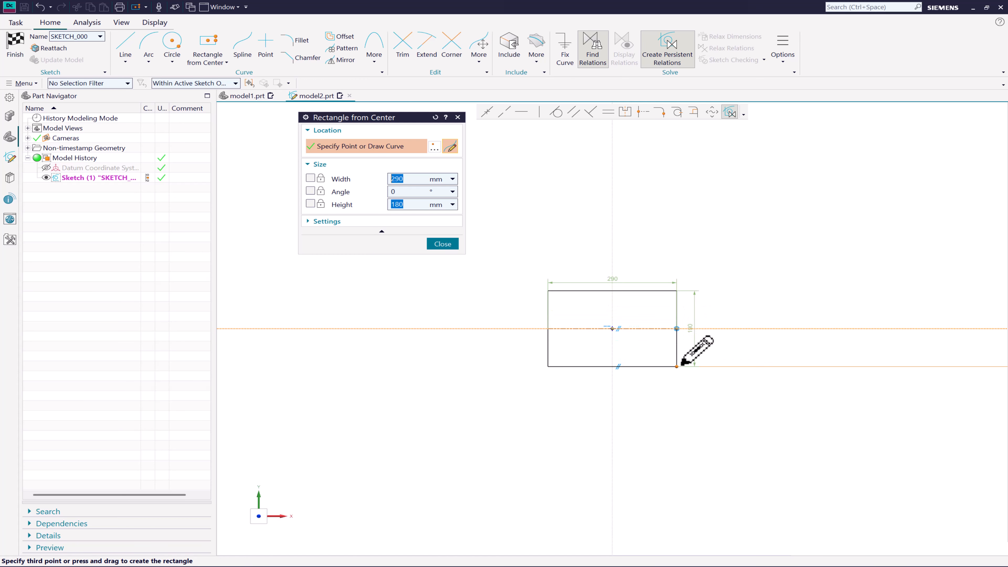
click(682, 369)
click(444, 244)
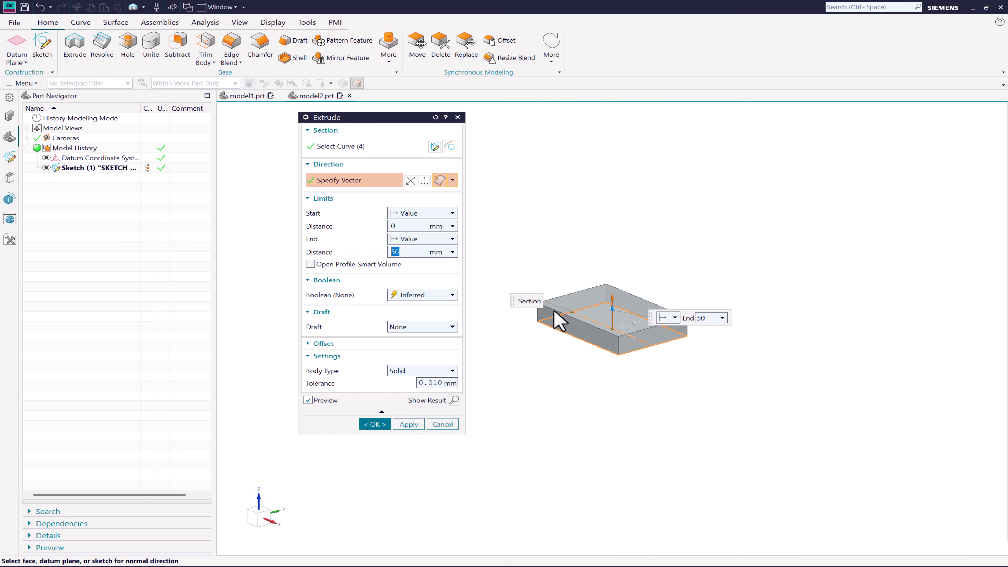
Set the rectangle's extrusion limit to Symmetric Value and pull its total width to 225 mm
click(424, 241)
click(423, 264)
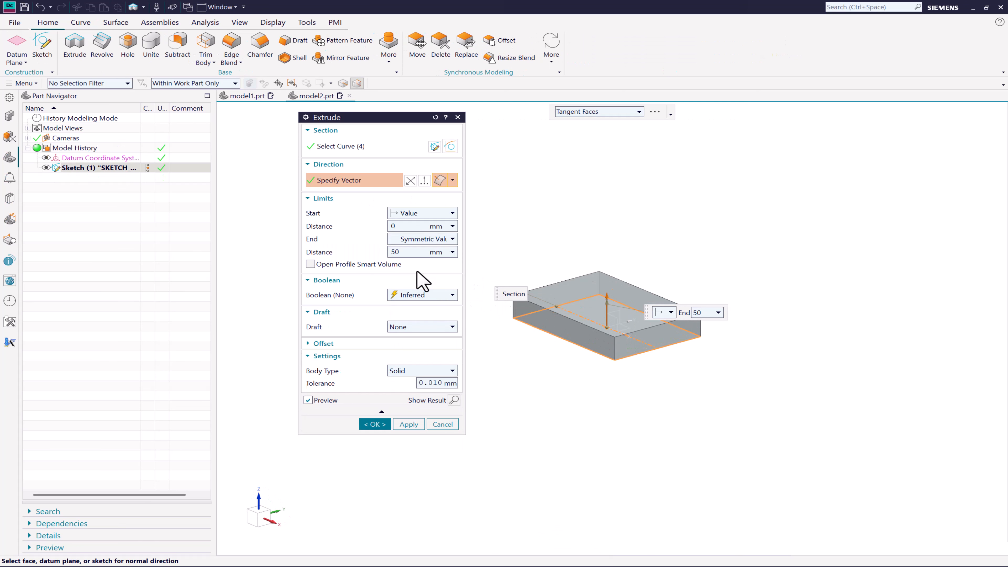
drag(608, 296, 606, 273)
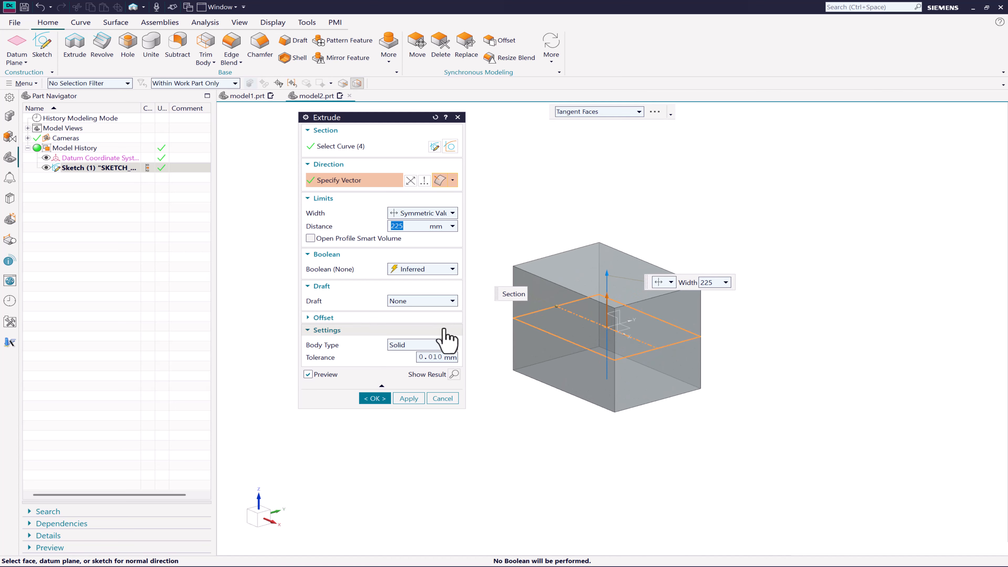
Add draft to the block with the From Start Limit option and increase the angle to 7°
click(428, 302)
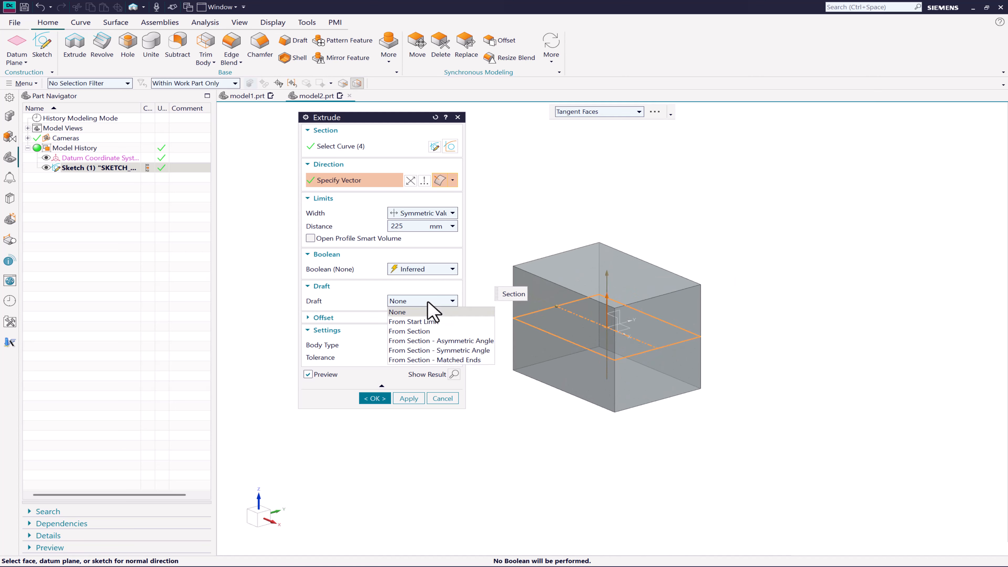
click(423, 322)
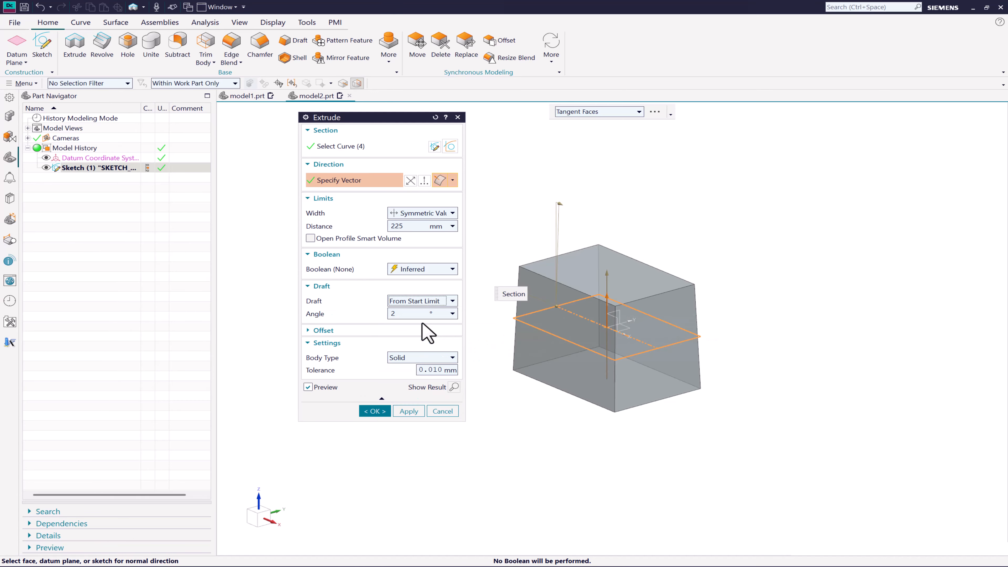
drag(561, 208, 570, 211)
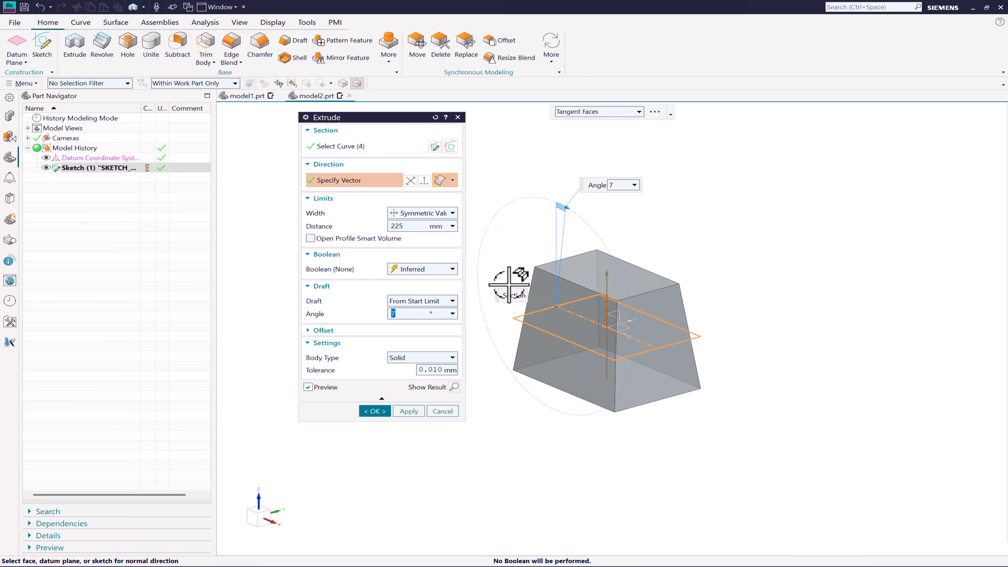
Change the draft to From Section with the Single angle option and vary the shared angle inward and outward
click(437, 302)
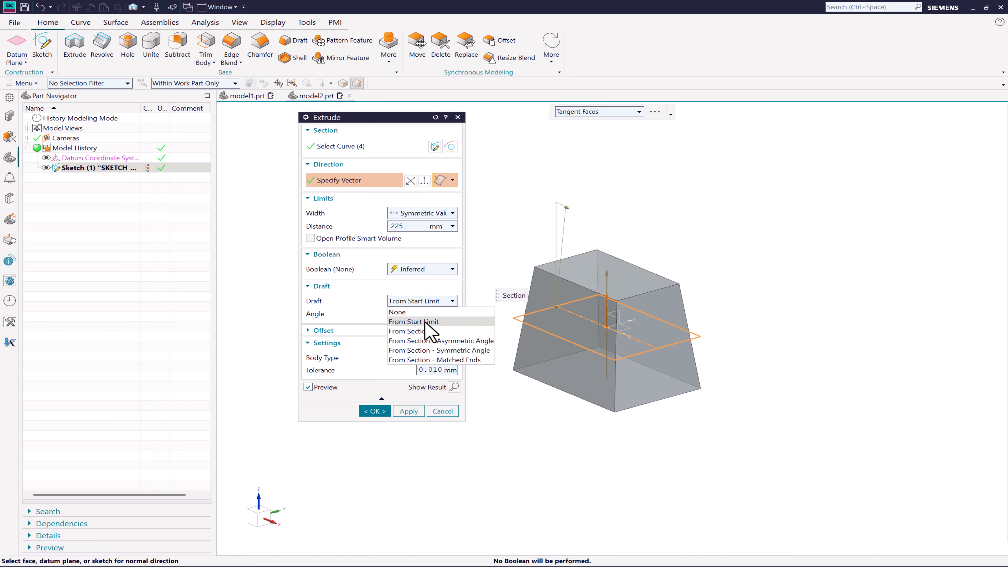
click(424, 331)
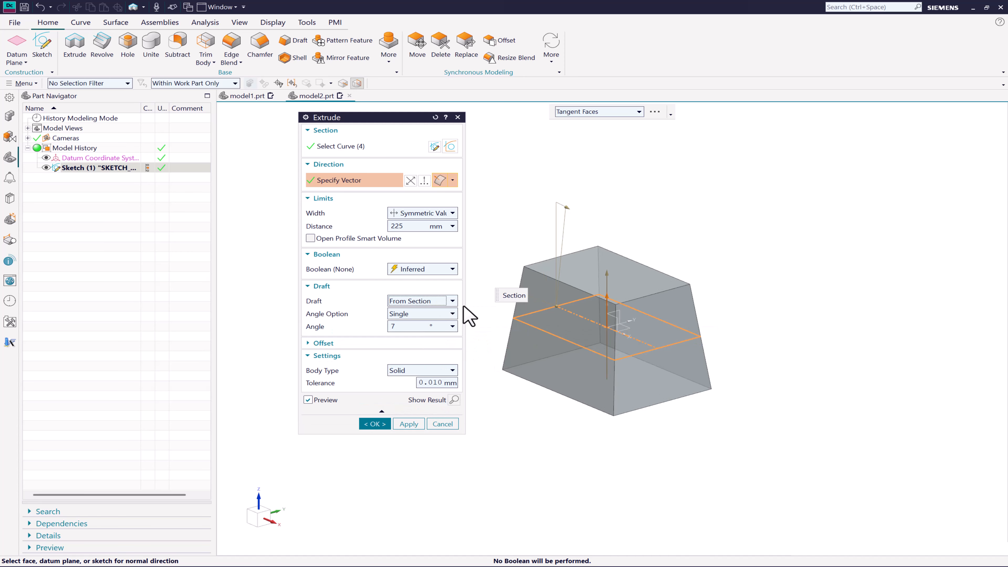
click(451, 314)
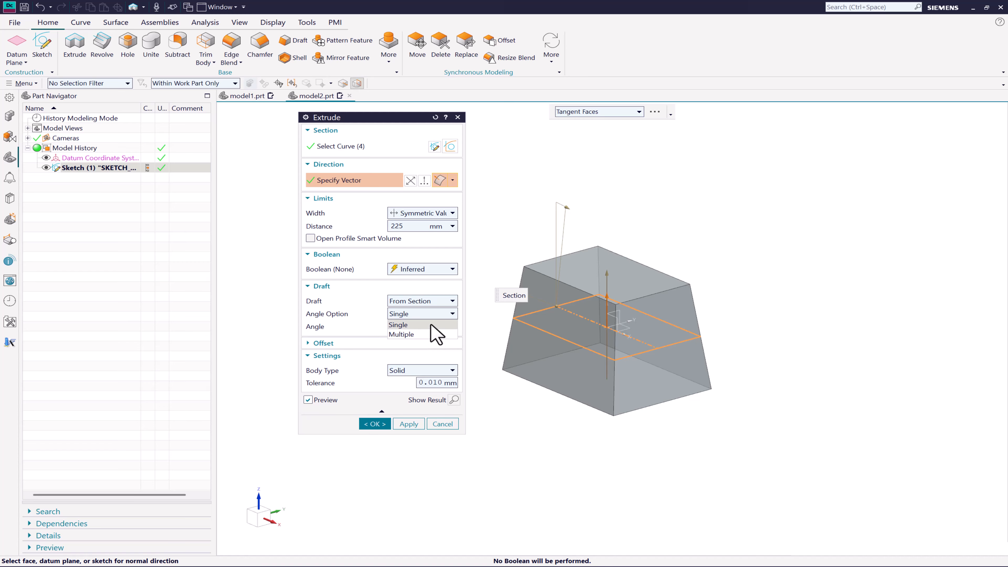
click(432, 325)
drag(568, 211, 536, 209)
drag(585, 223, 561, 210)
Switch the draft to Multiple angles and tilt the side faces individually, with Angle 2 at 16° and Angle 4 at 17°
click(419, 314)
click(401, 335)
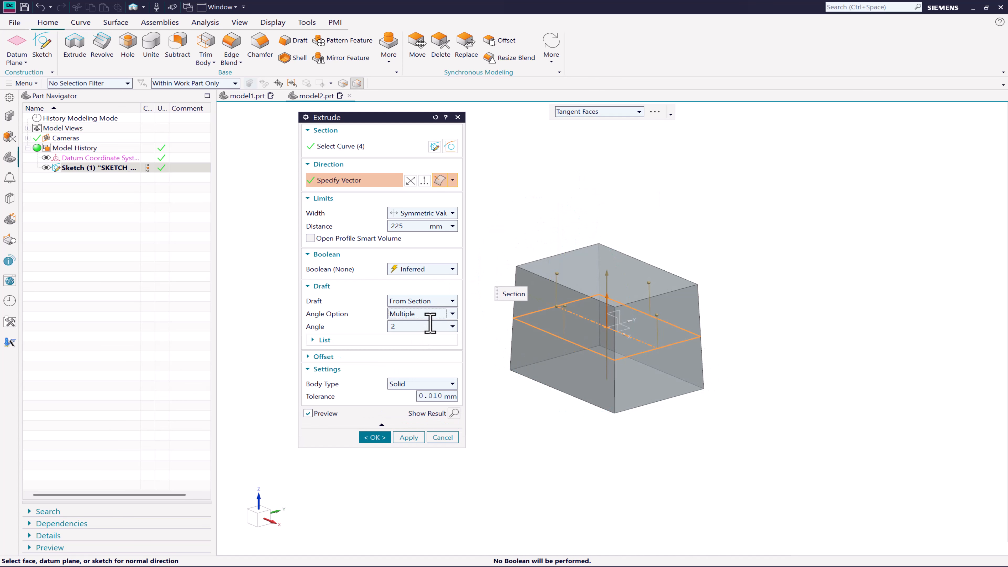
drag(557, 274, 560, 279)
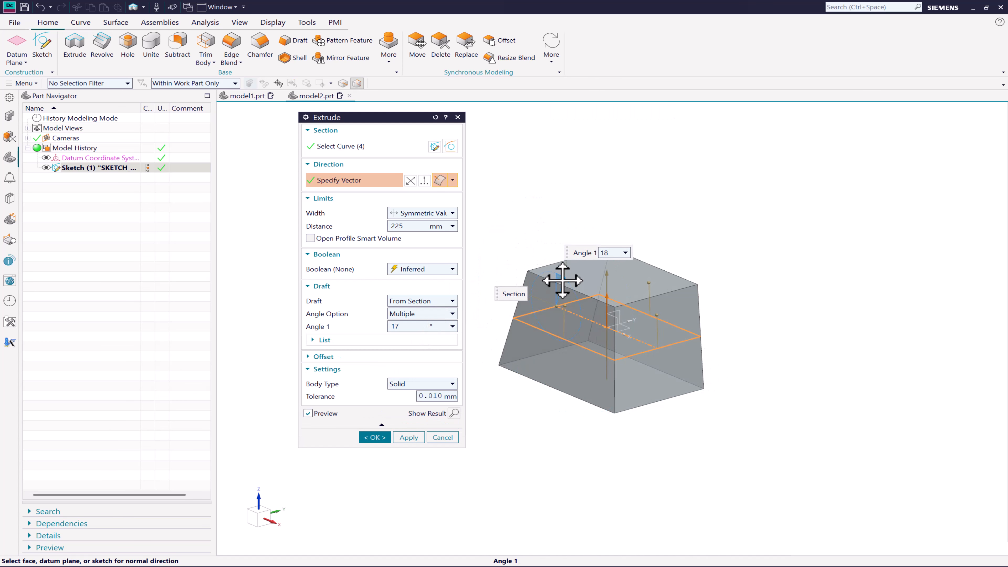
drag(664, 322, 673, 329)
drag(644, 285, 640, 288)
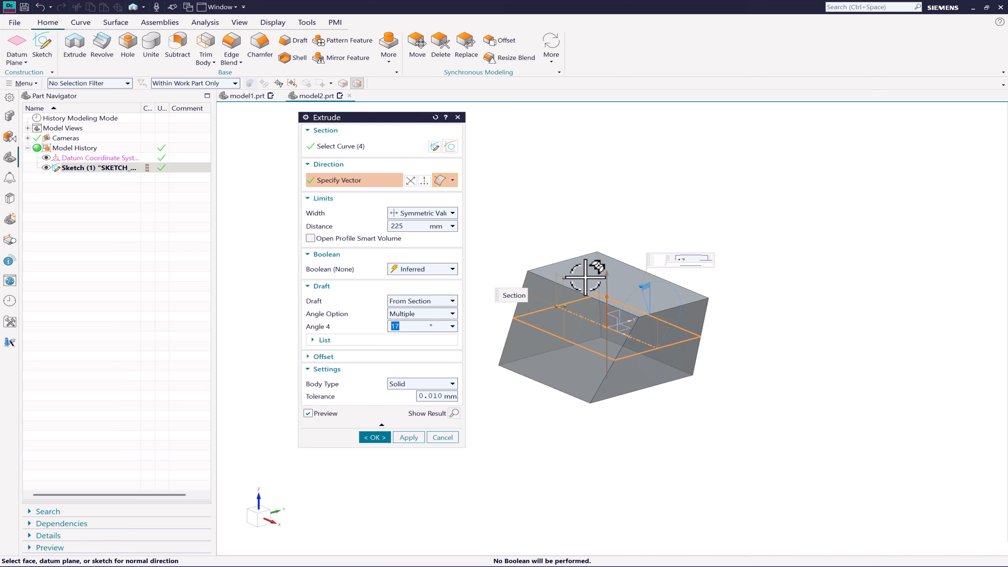
click(566, 305)
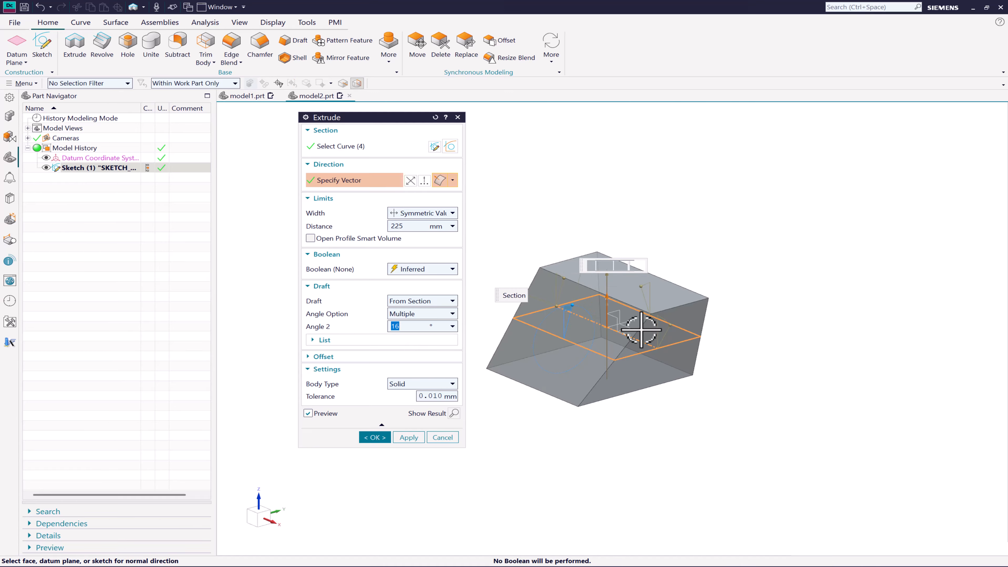
middle_drag(642, 327, 671, 304)
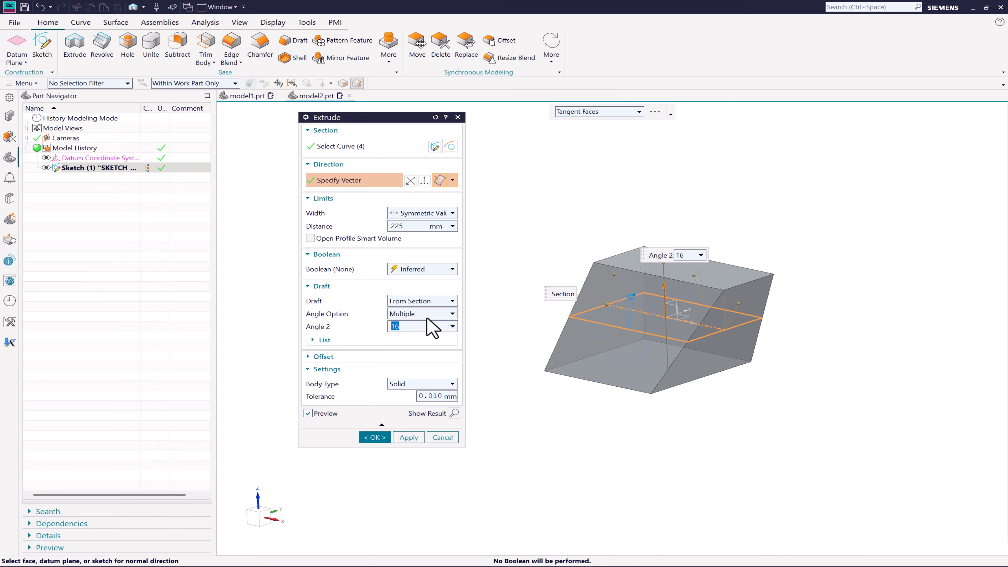
Change the draft to From Section - Asymmetric Angle with a Single angle option, back angle -31° and front angle 9°
click(428, 302)
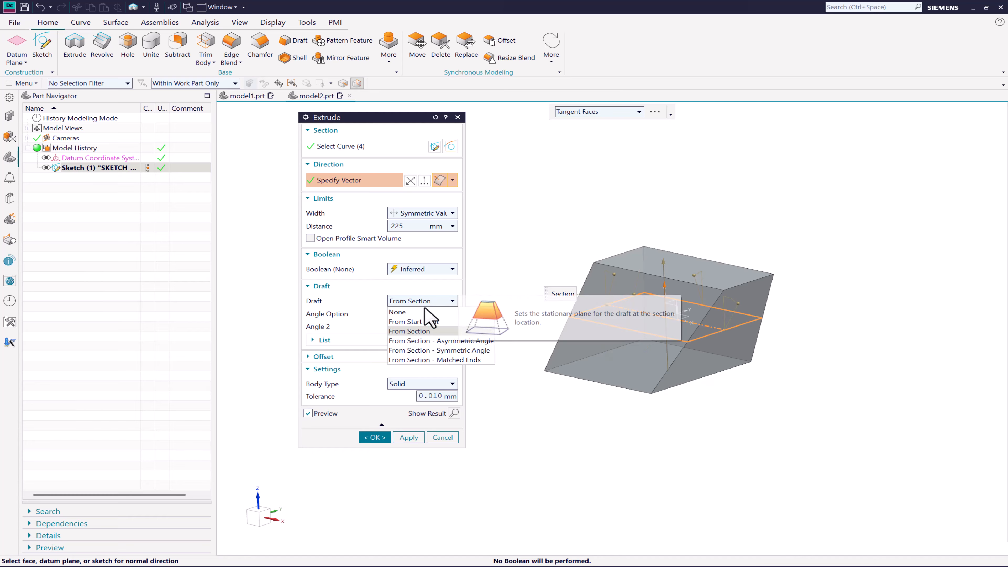
click(419, 341)
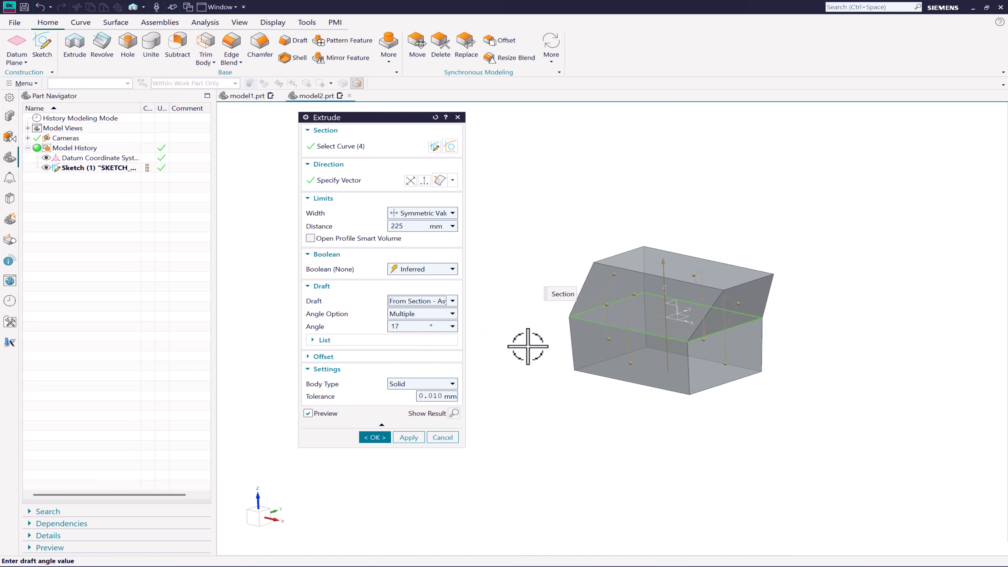
middle_drag(528, 347, 496, 337)
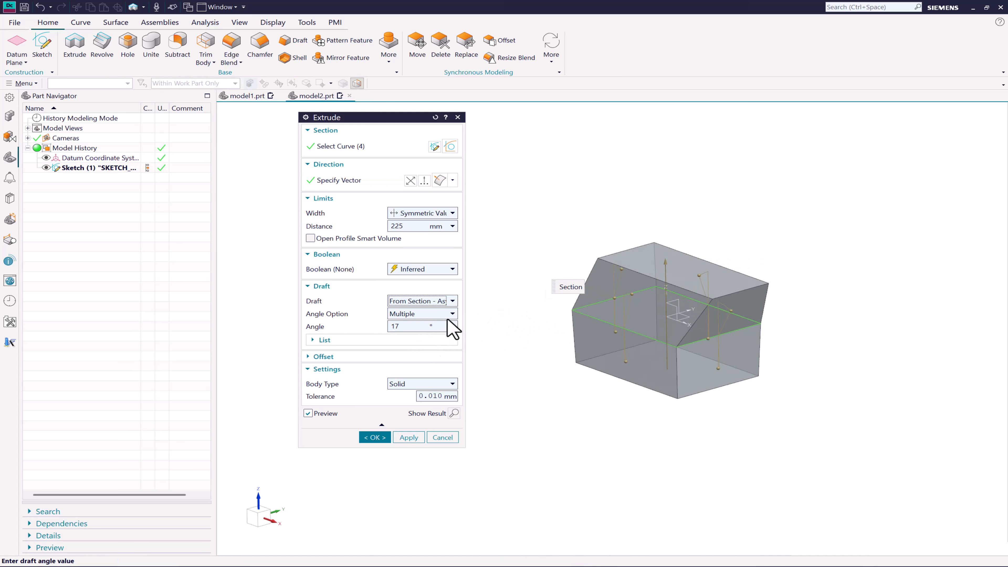
click(423, 325)
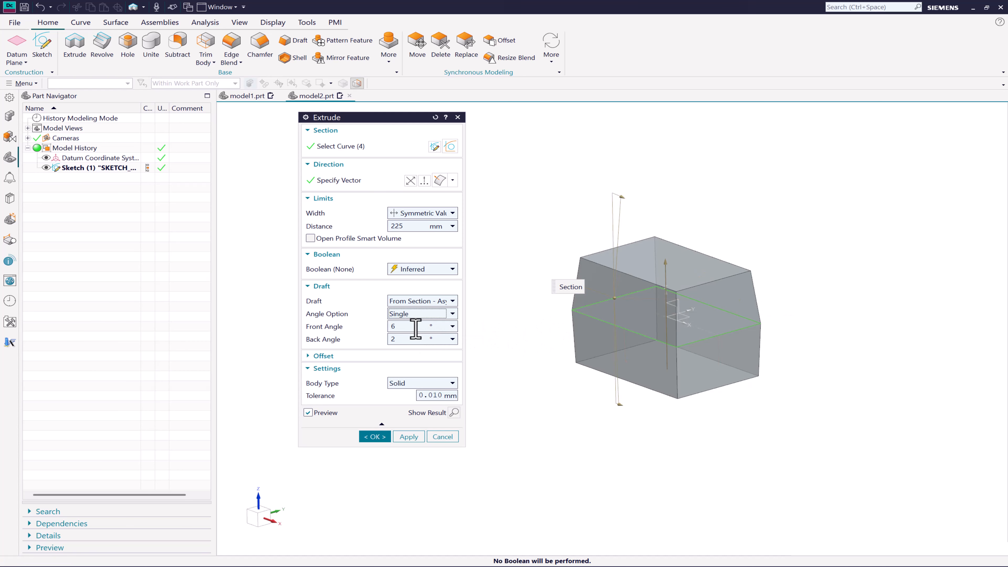
drag(620, 403, 574, 388)
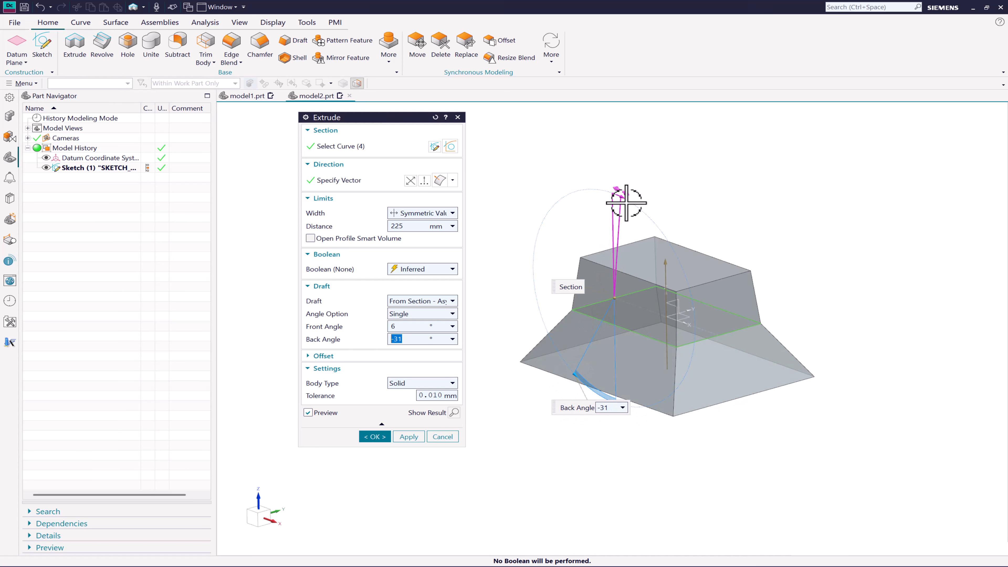
drag(627, 202, 625, 228)
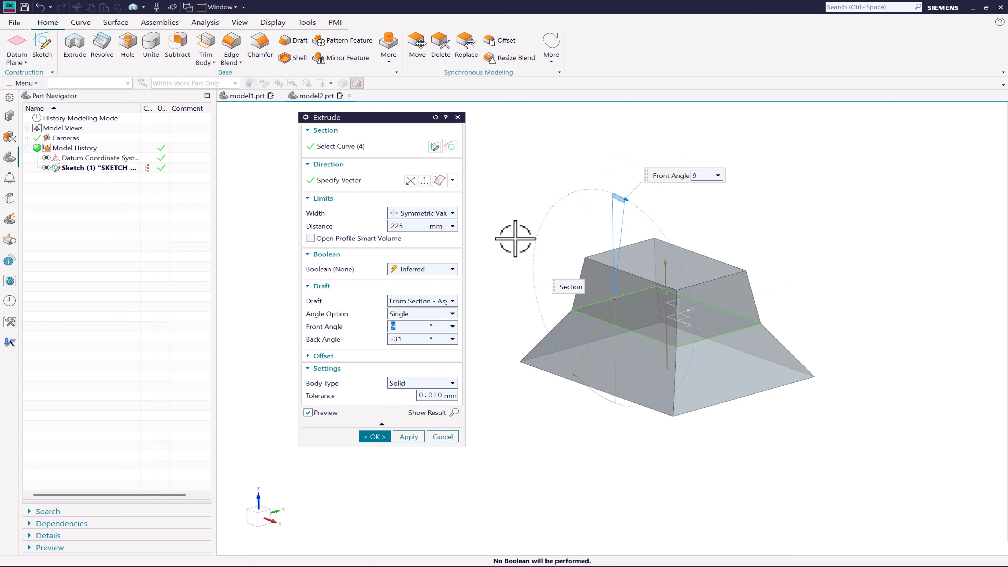
Switch the asymmetric draft to Multiple angles and flare two upper side faces outward, with Front Angle 3 at -65°
click(425, 314)
click(424, 339)
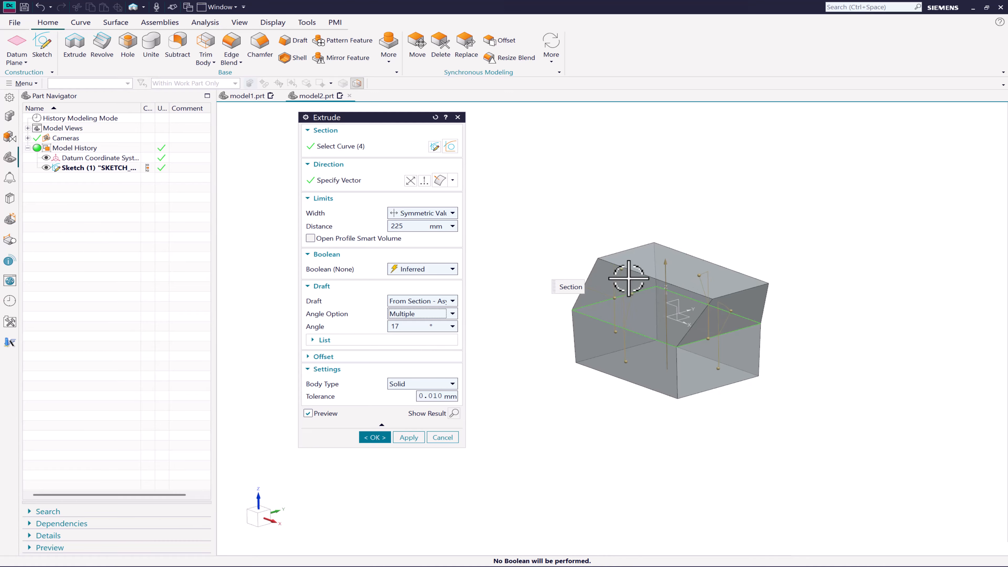
drag(626, 270, 583, 256)
drag(732, 312, 759, 321)
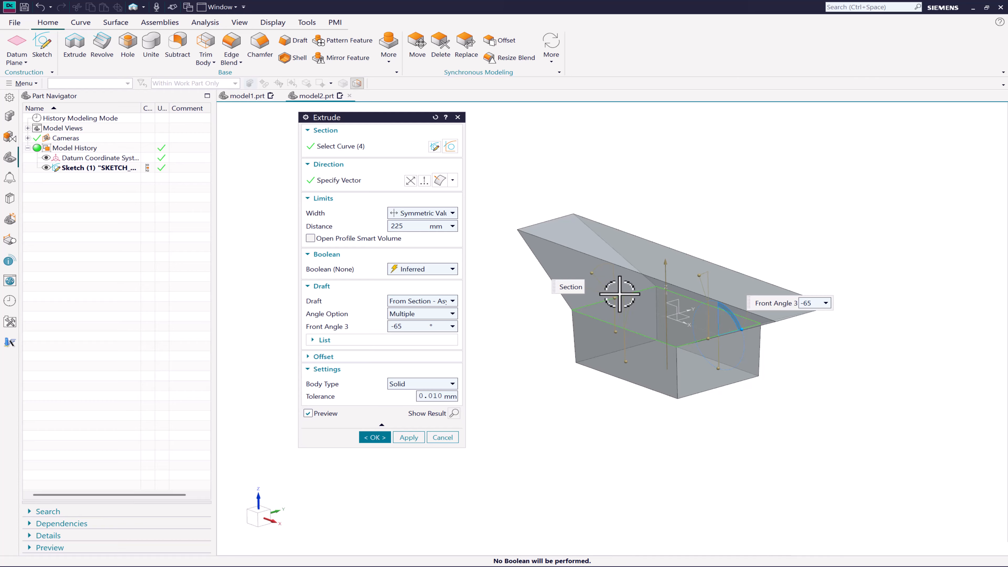
Flare another upper side face by setting Front Angle 4 to -19° and expand the list of draft angles
mouse_move(600, 283)
mouse_down()
mouse_move(581, 272)
mouse_move(565, 279)
mouse_move(604, 278)
mouse_up()
middle_drag(605, 278, 625, 301)
drag(613, 295, 587, 295)
middle_drag(662, 306, 837, 320)
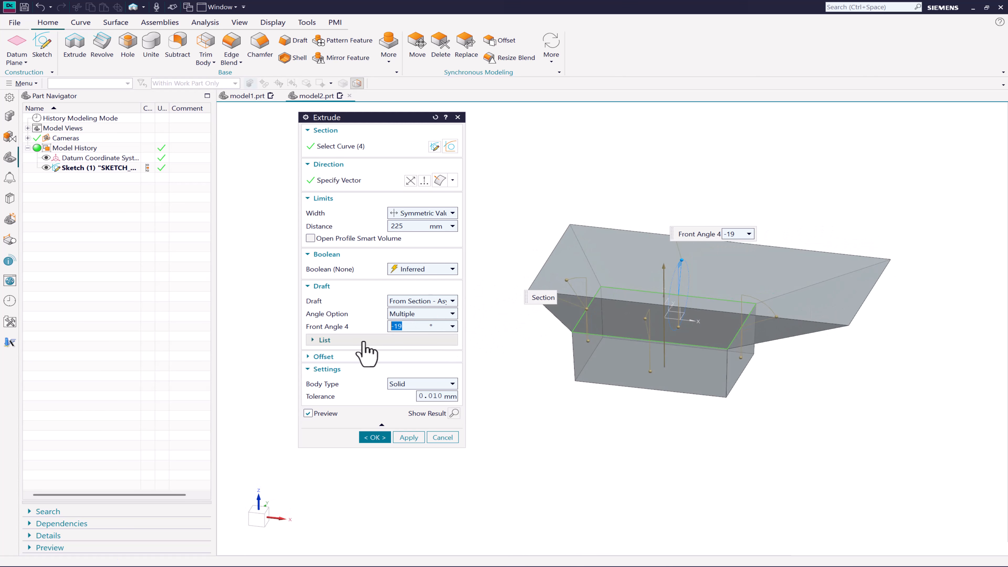
click(392, 340)
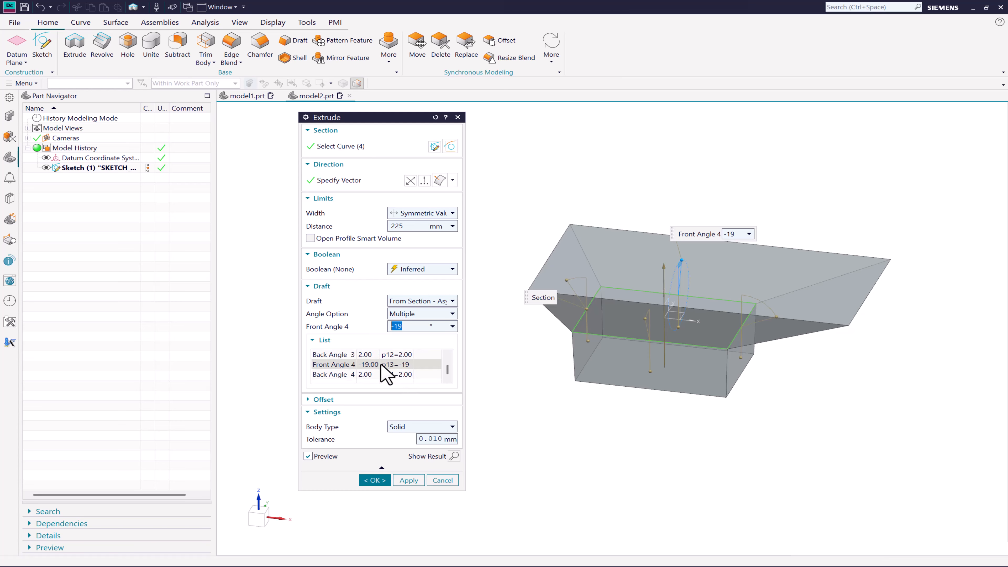
Change the draft to From Section - Symmetric Angle and tilt the side faces to a 14° angle
click(450, 301)
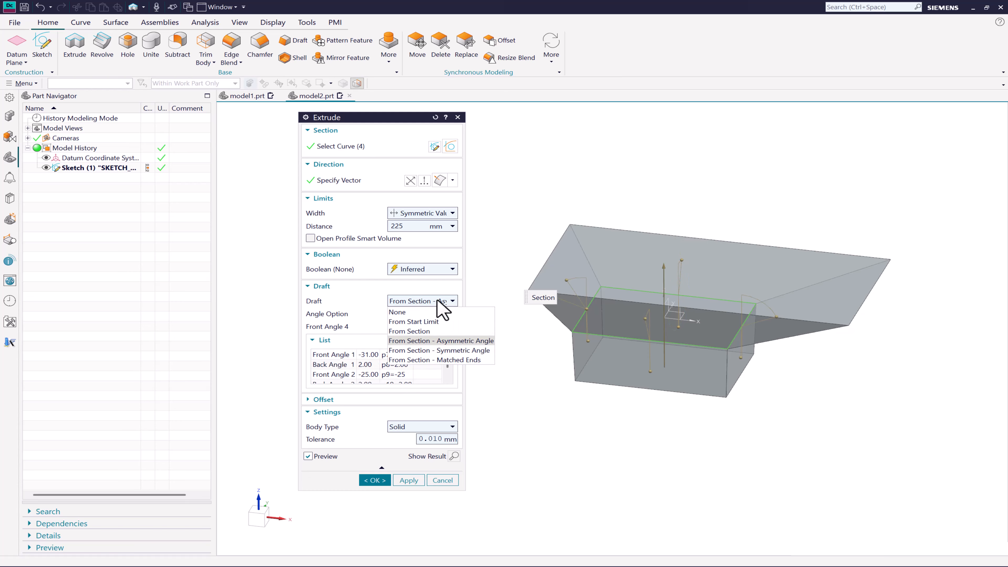
click(437, 350)
middle_drag(484, 365, 582, 322)
mouse_move(612, 219)
mouse_down()
mouse_move(540, 234)
mouse_move(631, 233)
mouse_move(626, 222)
mouse_up()
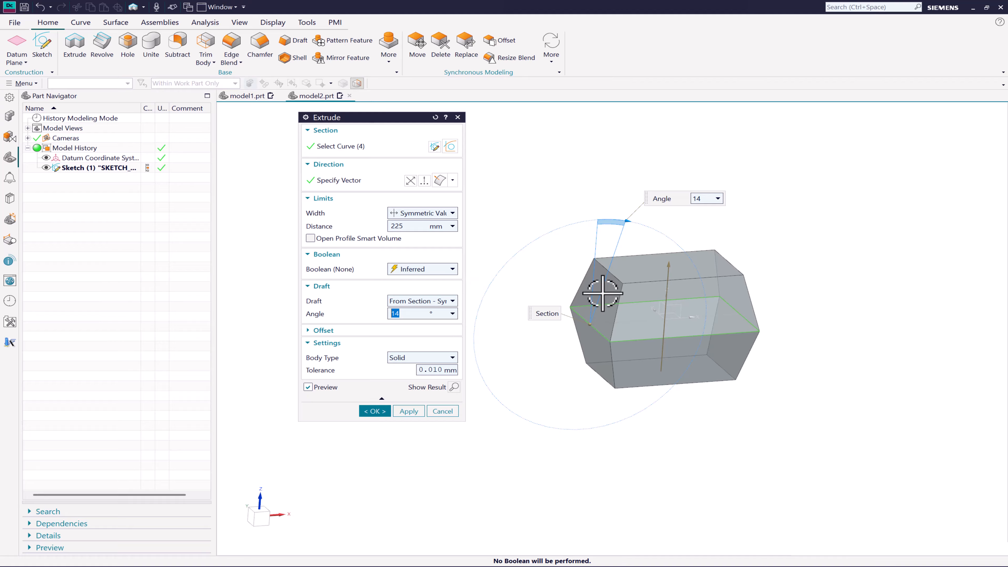
Switch the draft to From Section - Matched Ends and flare the faces outward with a -13° angle
click(453, 300)
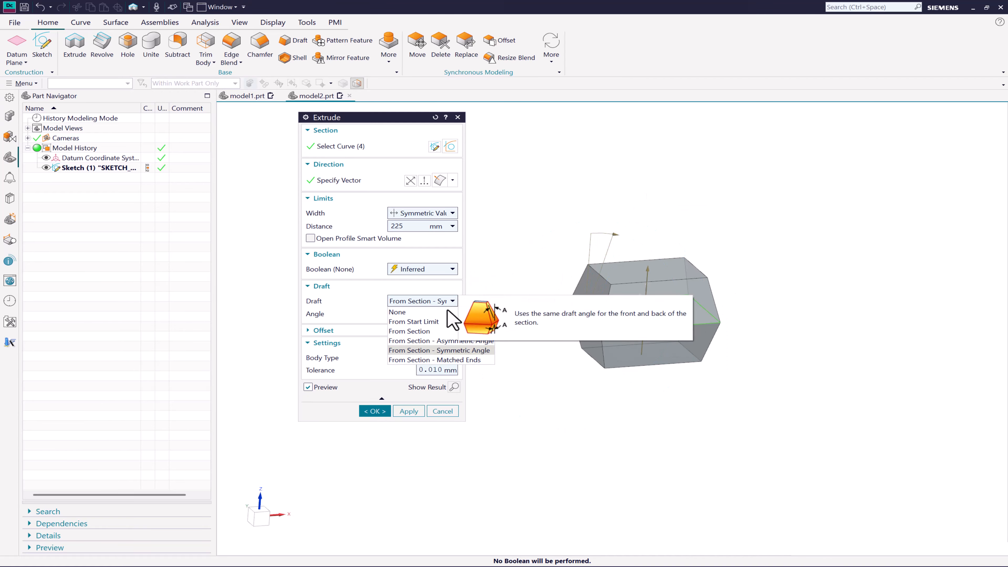
click(440, 360)
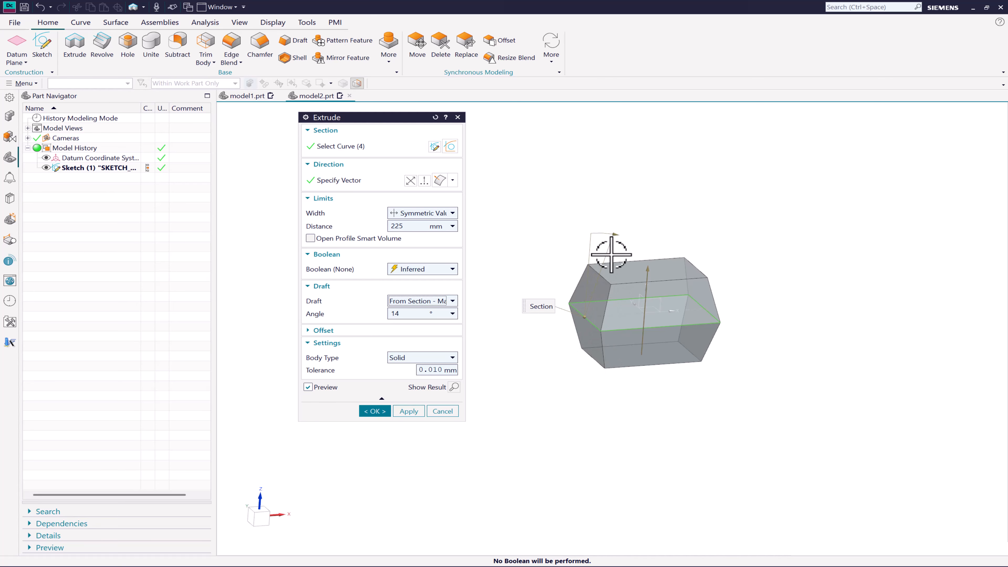
drag(611, 254, 585, 274)
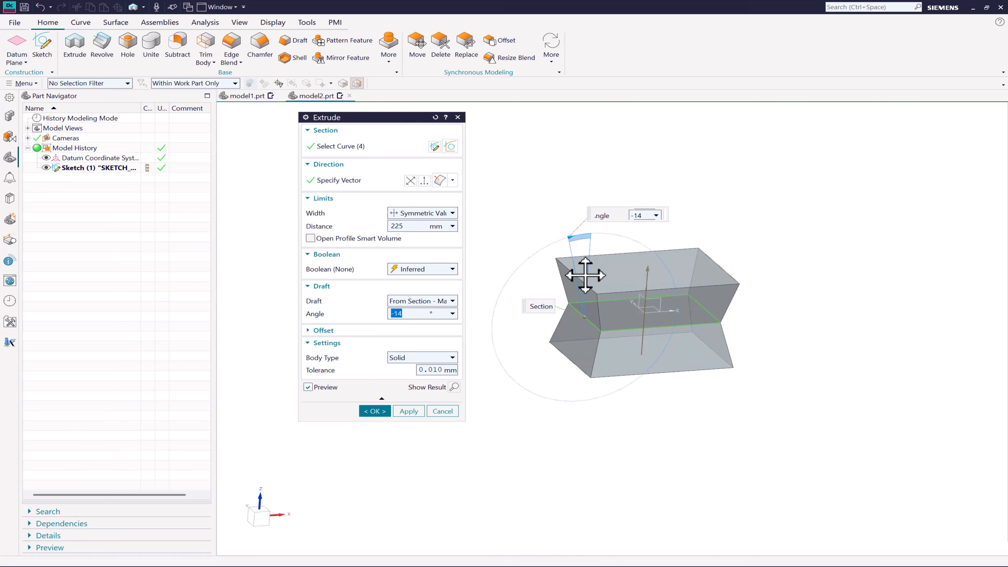
mouse_move(576, 239)
mouse_down()
mouse_move(621, 226)
mouse_move(573, 237)
mouse_up()
middle_drag(572, 238, 605, 266)
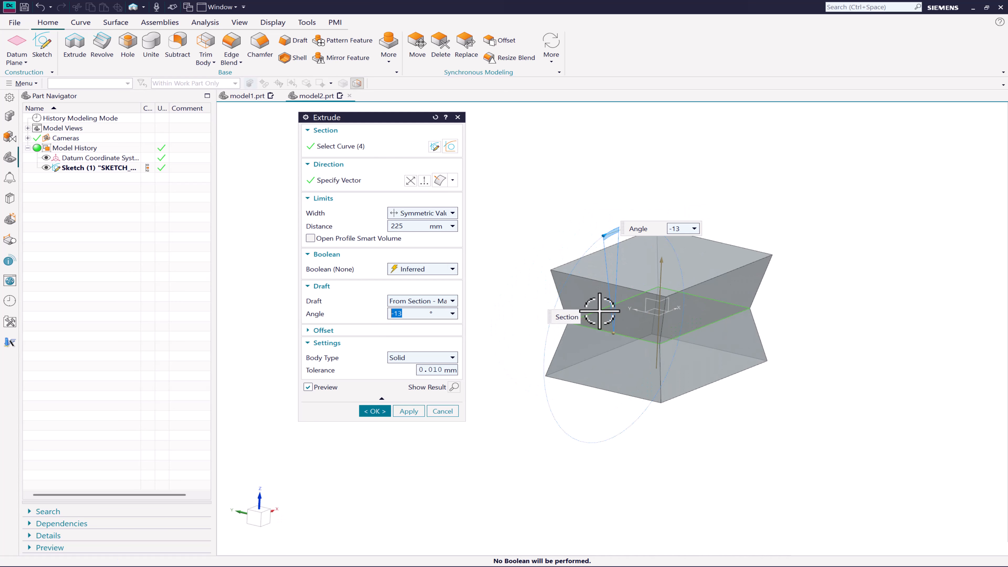
scroll(600, 310, up, 2)
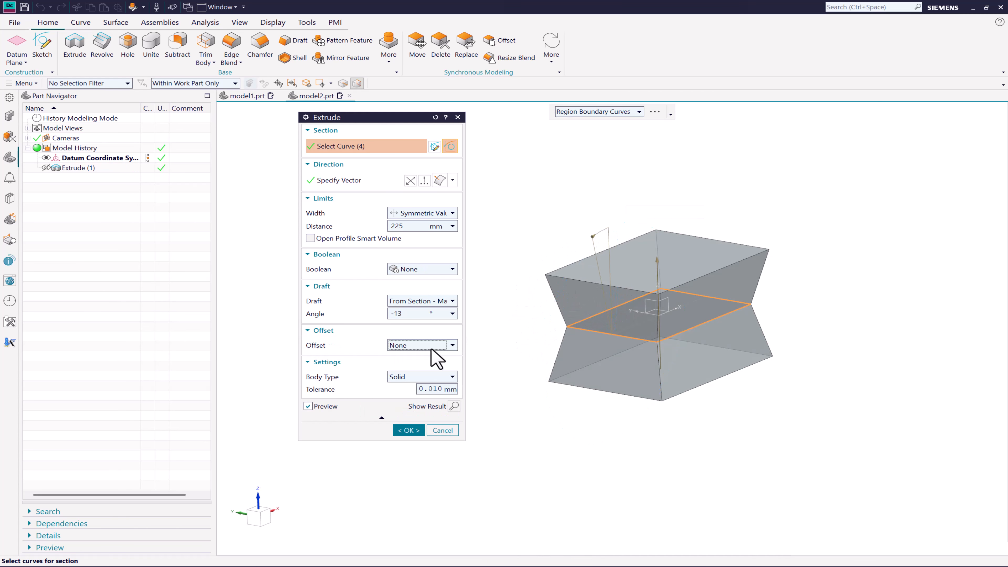
Give the extrusion a Two-Sided offset, remove the draft, and set the offset's end to 10 mm
click(431, 349)
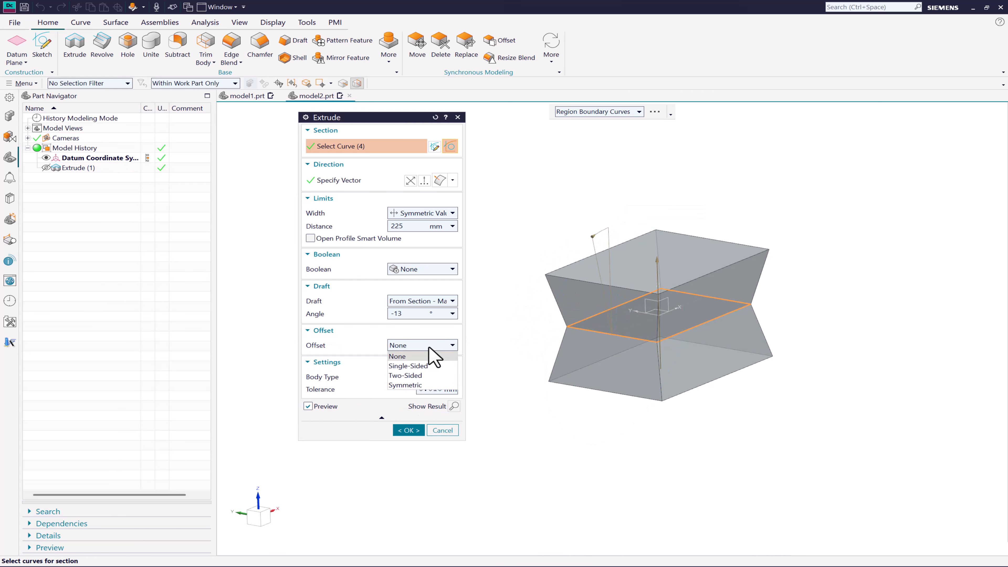
click(426, 376)
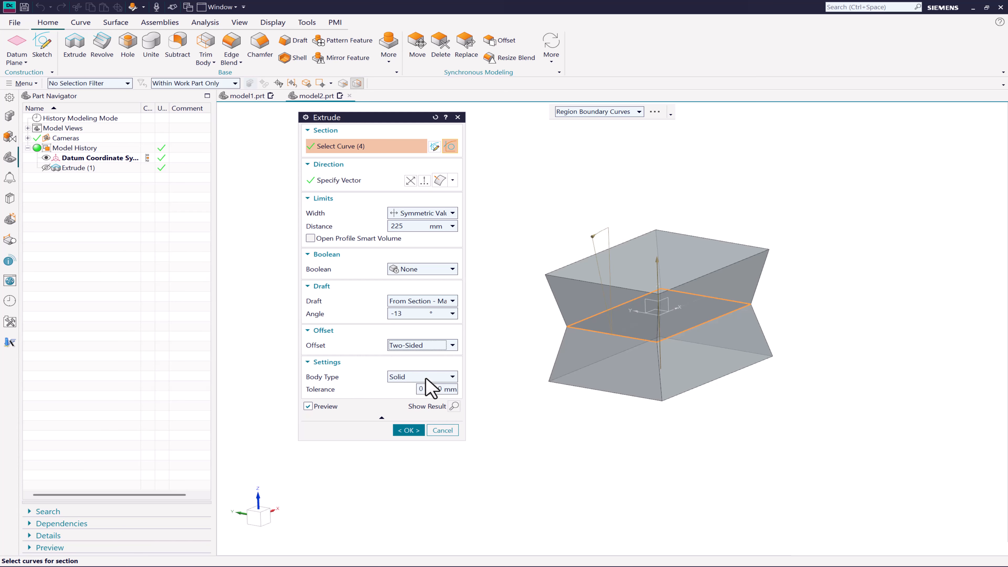
click(452, 300)
click(425, 313)
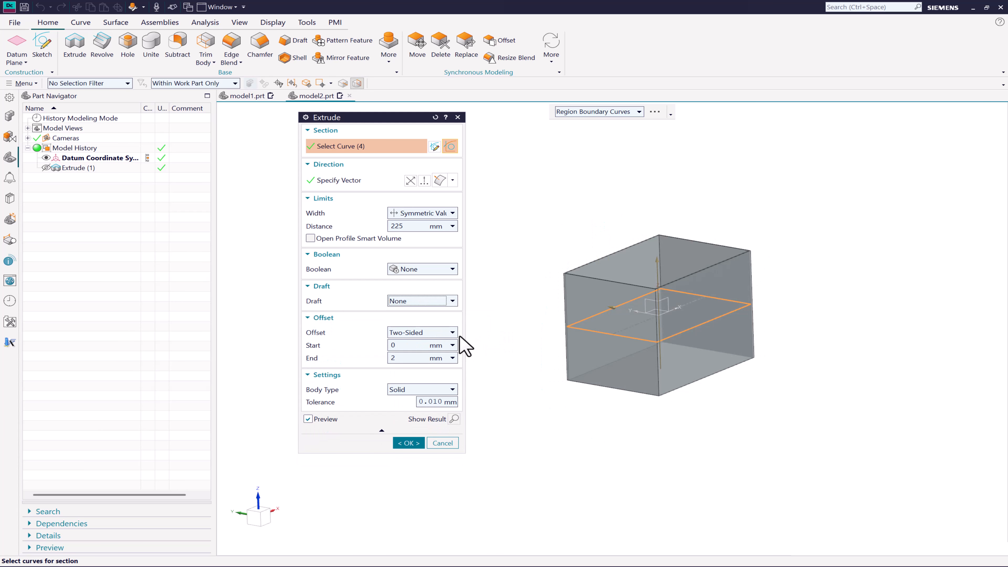
middle_drag(518, 358, 500, 402)
click(408, 357)
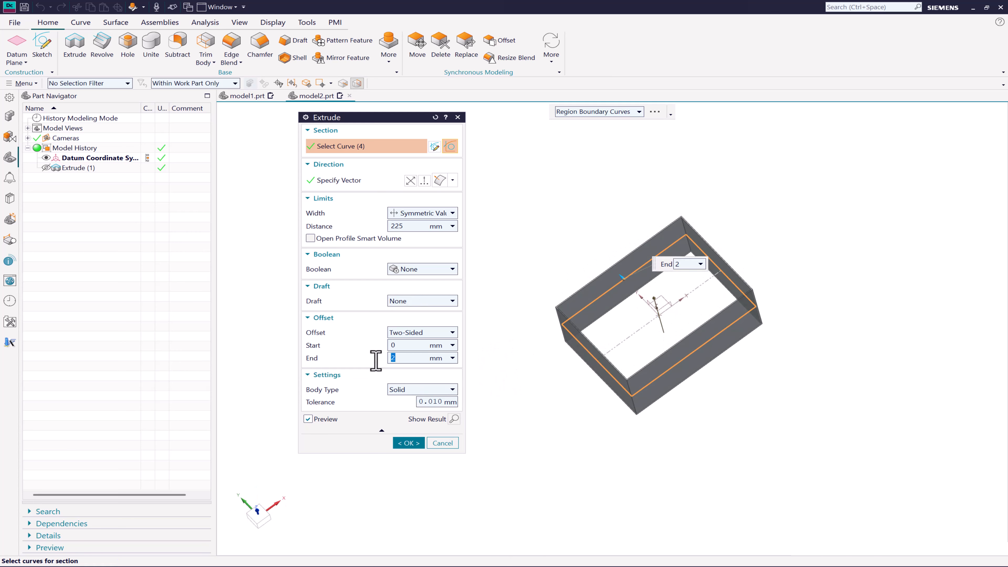
text(10)
key(Return)
Try a start value of 12 mm for the two-sided offset and reset the start to 0 mm
click(398, 345)
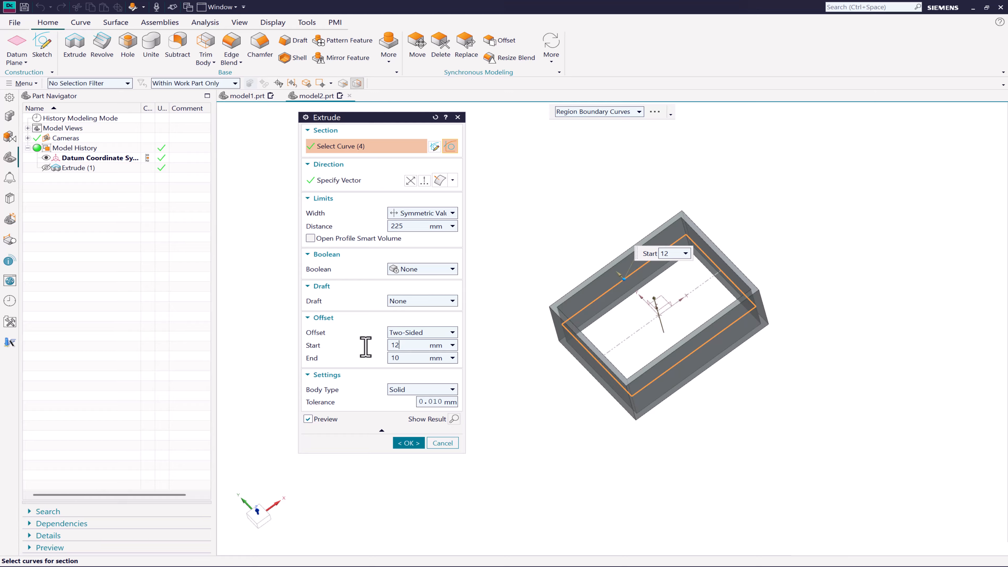
key(Return)
middle_drag(512, 353, 472, 348)
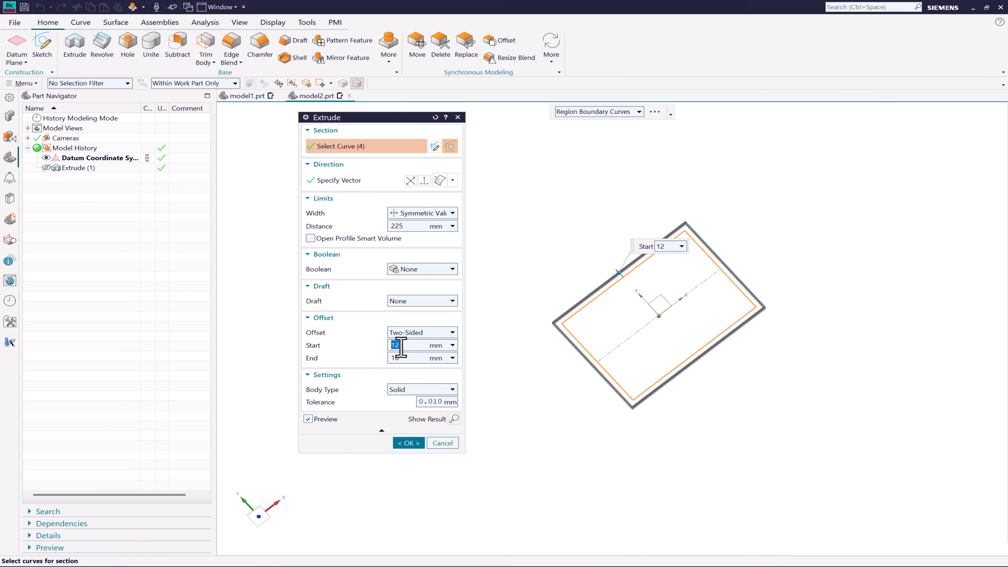
text(0)
key(Return)
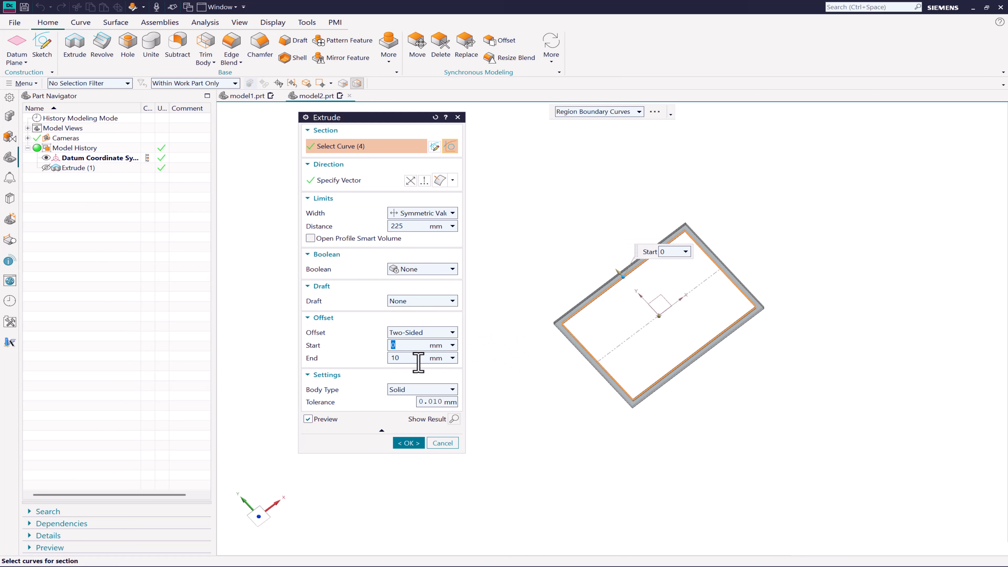
key(Tab)
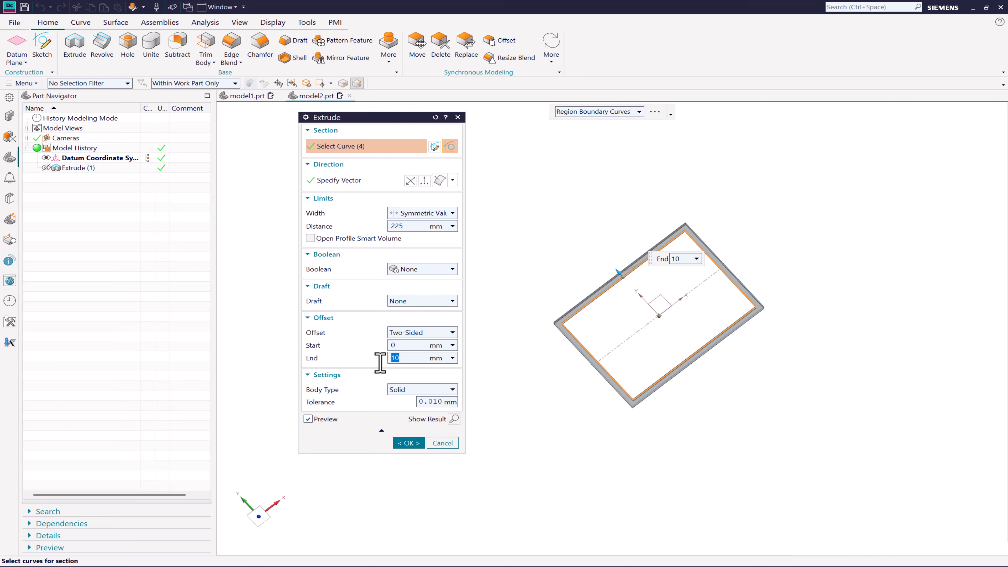
Switch the offset to Single-Sided and pull its end inward to -10 mm
click(437, 335)
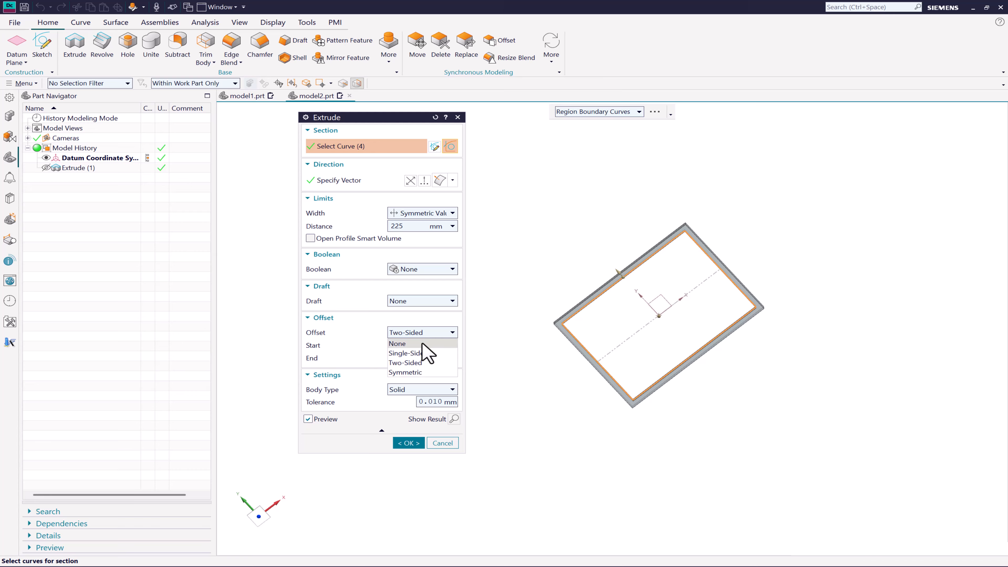
click(419, 351)
middle_drag(539, 357, 541, 318)
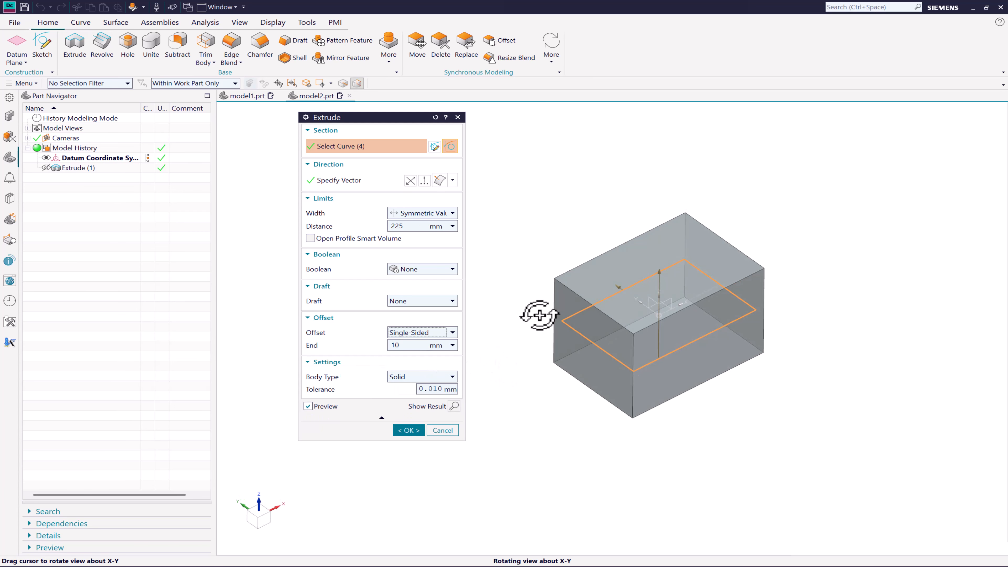
mouse_move(619, 289)
mouse_down()
mouse_move(639, 306)
mouse_move(633, 293)
mouse_move(594, 282)
mouse_move(616, 301)
mouse_up()
Try the -10 mm offset as Two-Sided and as Symmetric to form walls around the section
click(429, 333)
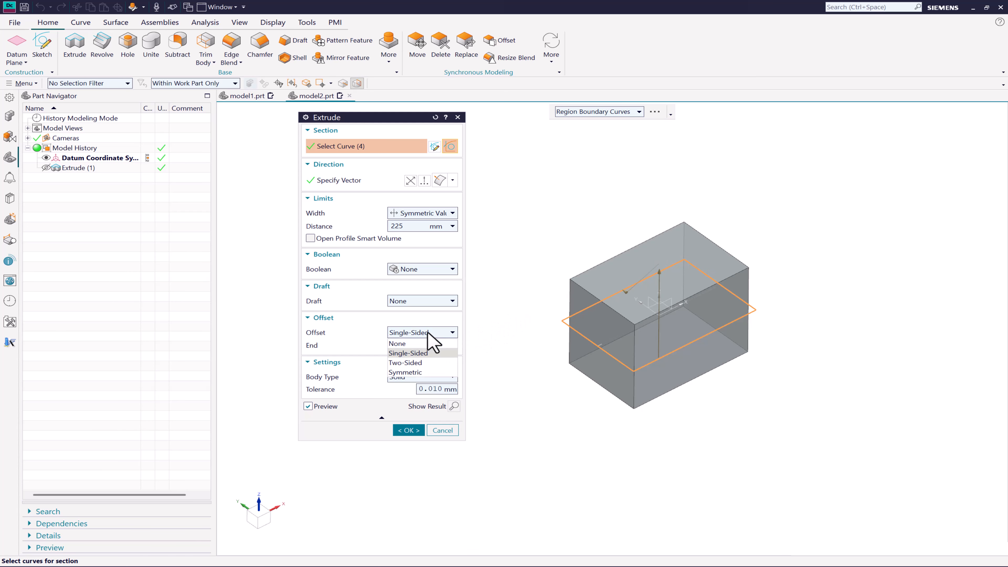
click(405, 363)
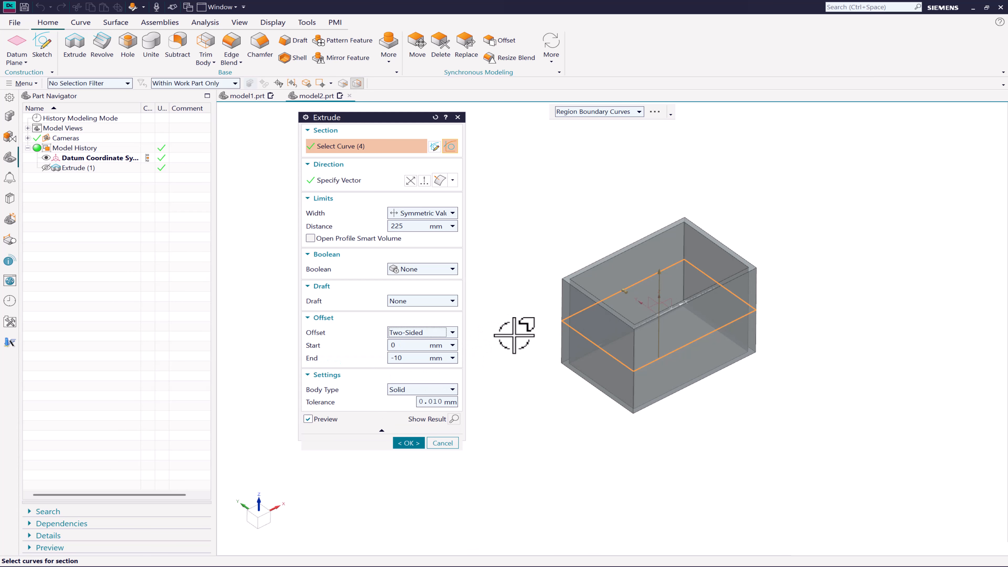
click(442, 333)
click(409, 371)
mouse_move(515, 349)
middle_down()
mouse_move(515, 393)
mouse_move(521, 359)
mouse_move(548, 408)
mouse_move(530, 415)
mouse_move(526, 341)
mouse_move(516, 348)
middle_up()
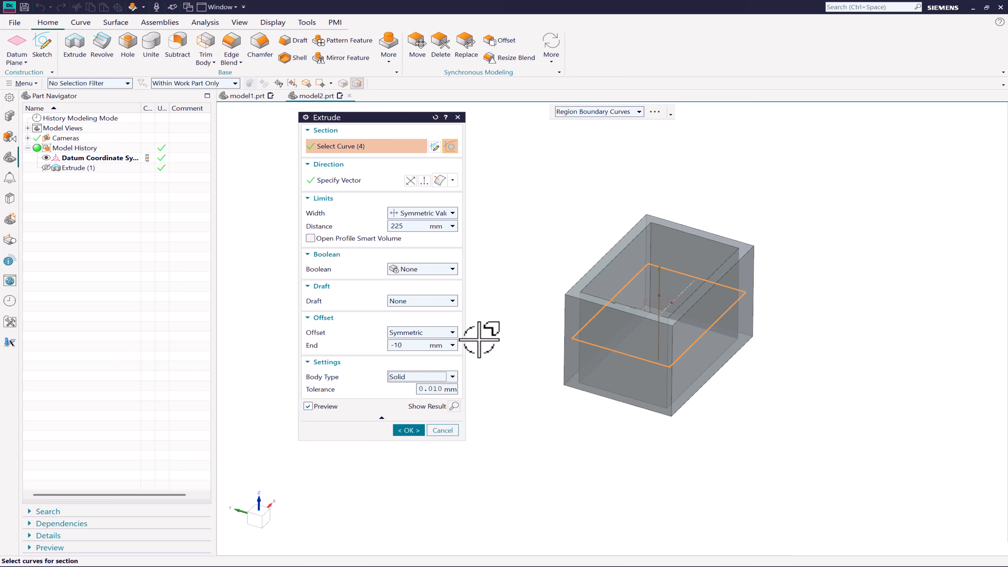
Remove the offset, set the body type to Sheet, and accept the extrusion
click(446, 333)
click(449, 342)
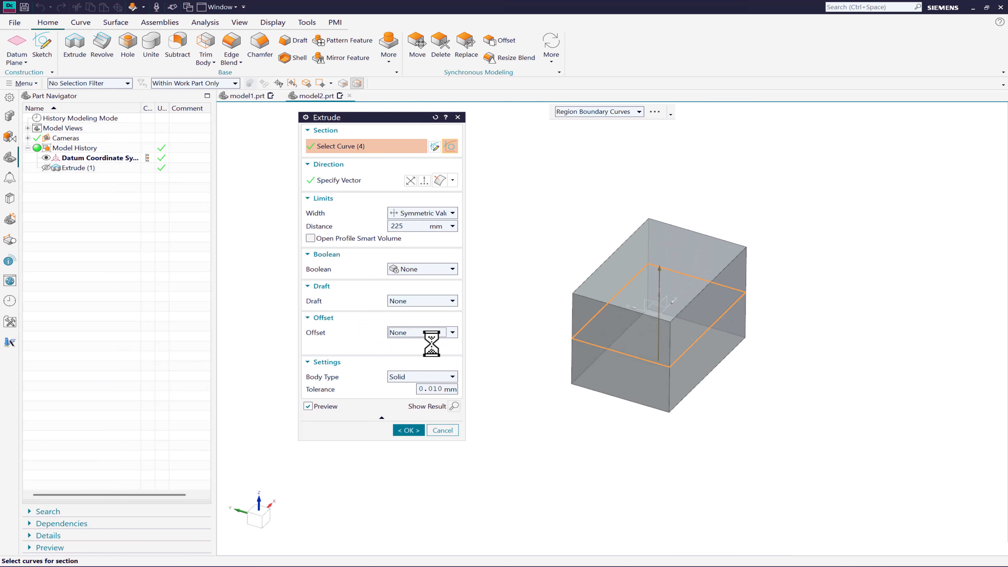
click(431, 365)
click(424, 385)
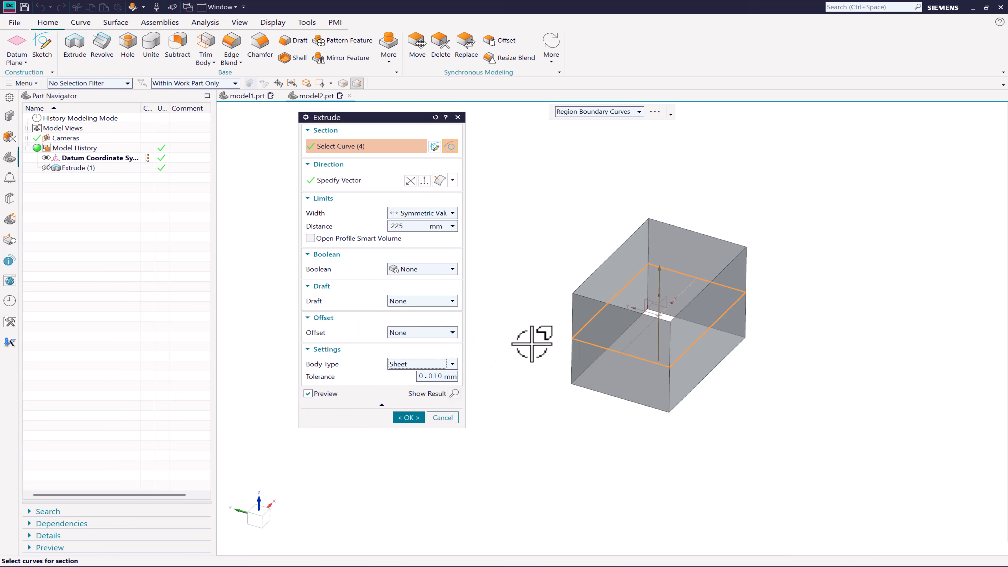
middle_drag(534, 338, 560, 337)
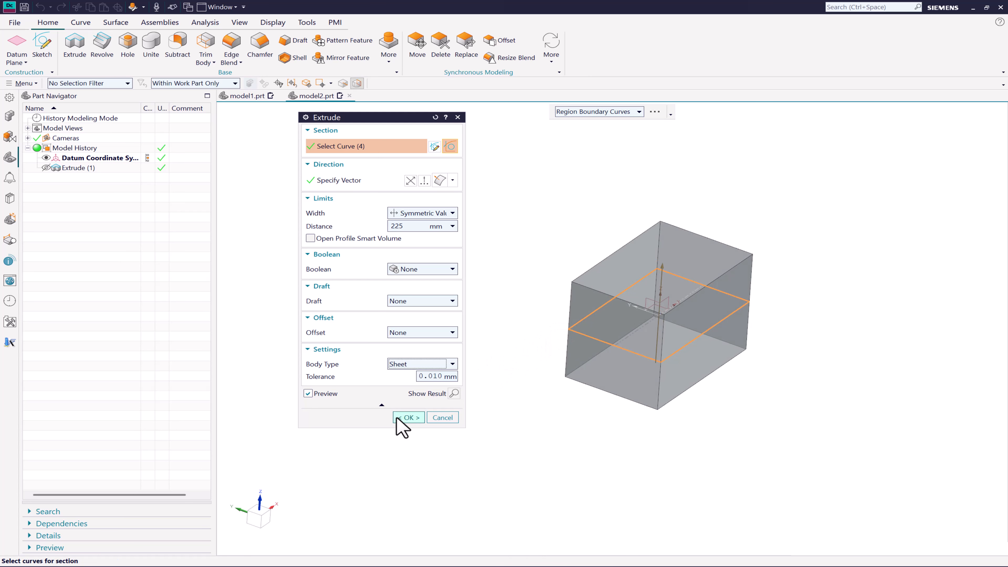
click(408, 418)
mouse_move(516, 372)
middle_down()
mouse_move(631, 388)
mouse_move(507, 363)
mouse_move(528, 367)
middle_up()
Reopen the extrusion for editing, set its body type to Solid, and accept the change
double_click(80, 168)
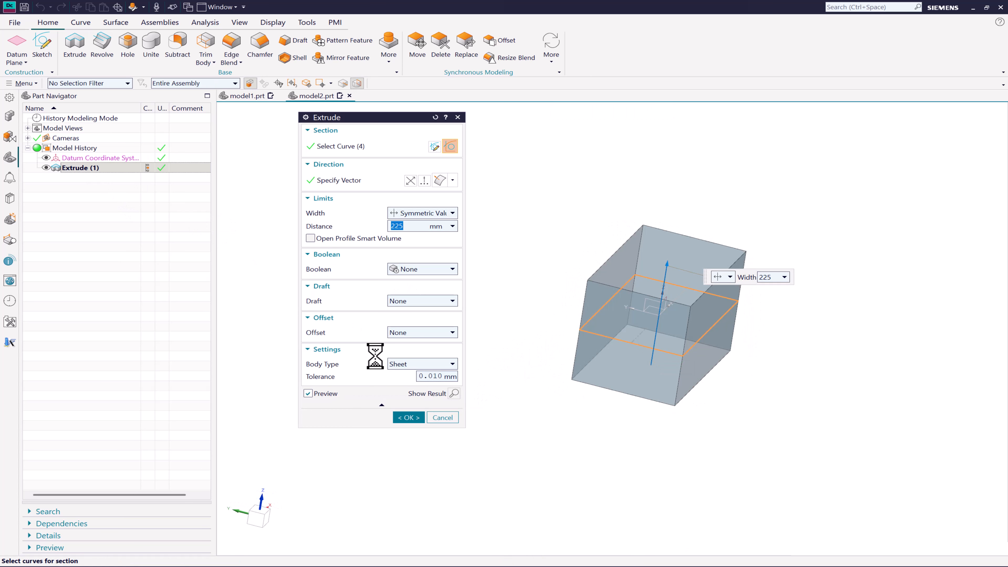
click(421, 364)
click(397, 375)
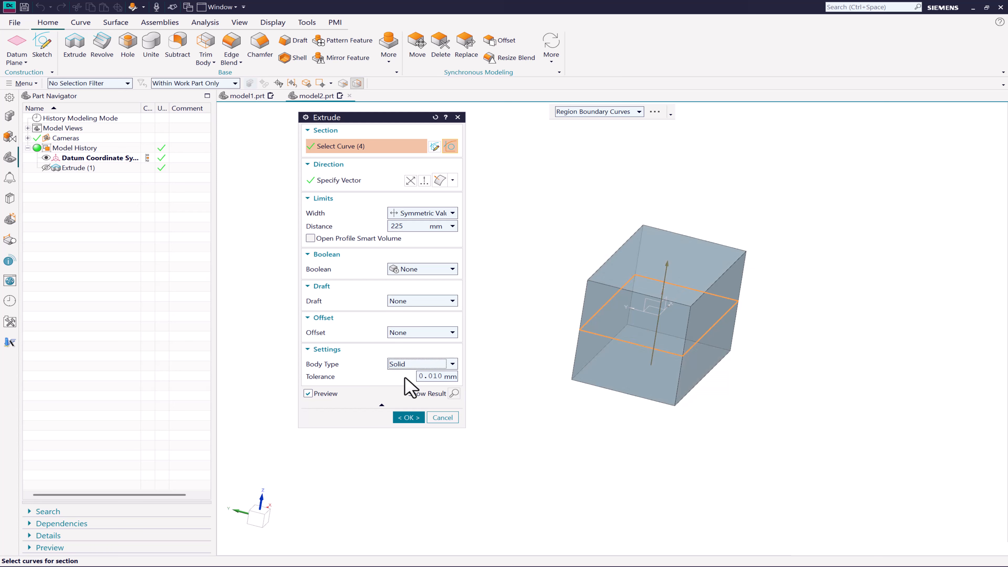
click(409, 418)
mouse_move(462, 353)
middle_down()
mouse_move(417, 353)
mouse_move(464, 357)
middle_up()
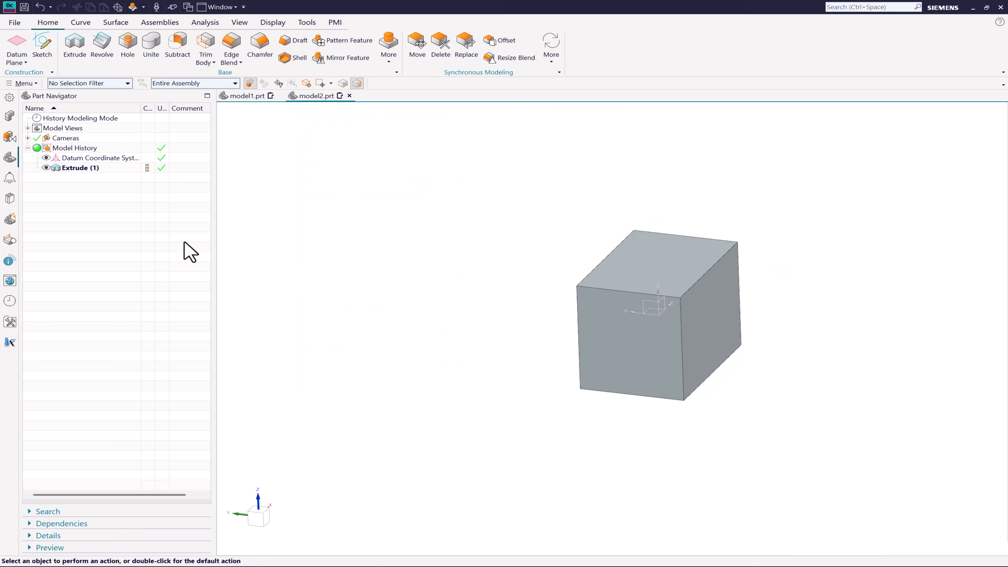
Edit the extrusion to use a Two-Sided offset starting at 0 and ending at -20 mm, and accept the hollow solid
double_click(82, 168)
click(421, 333)
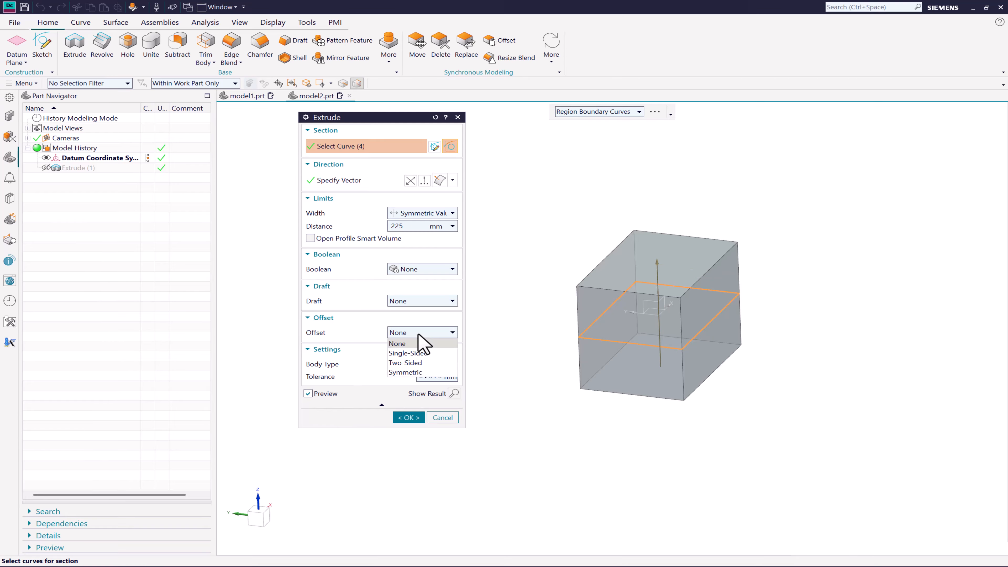
click(401, 363)
middle_drag(540, 333, 507, 355)
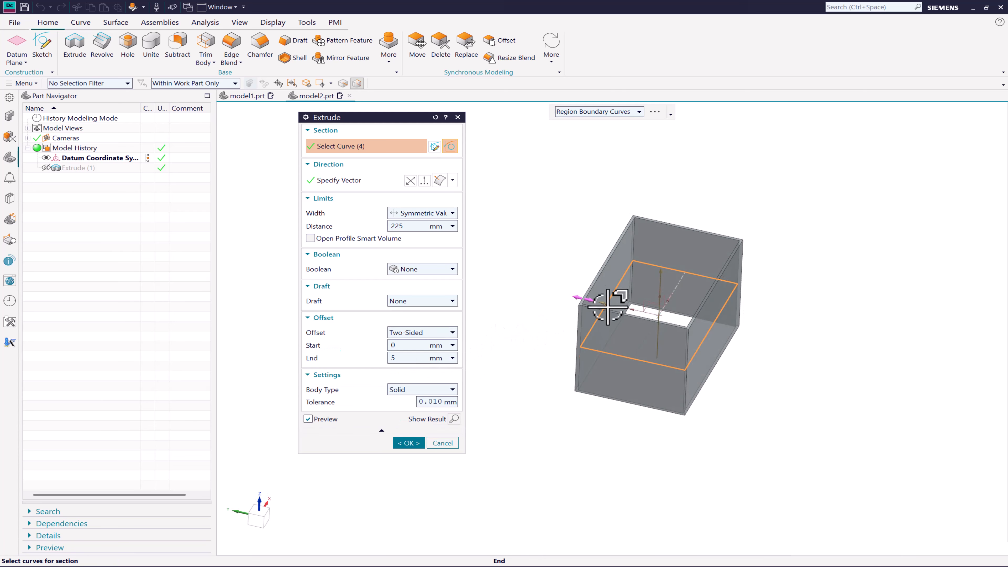
drag(608, 307, 614, 310)
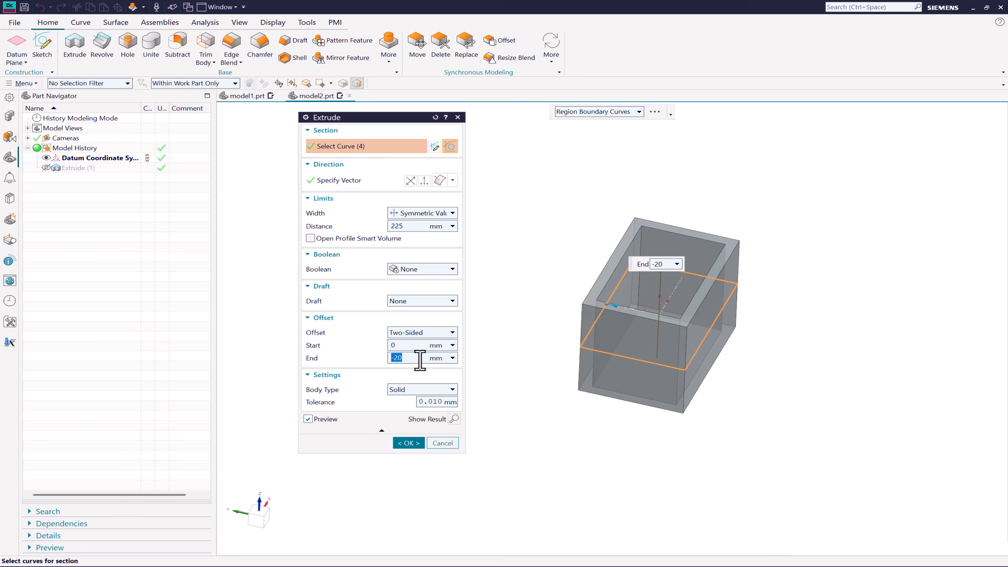
click(410, 445)
middle_drag(551, 330, 520, 329)
scroll(770, 357, up, 1)
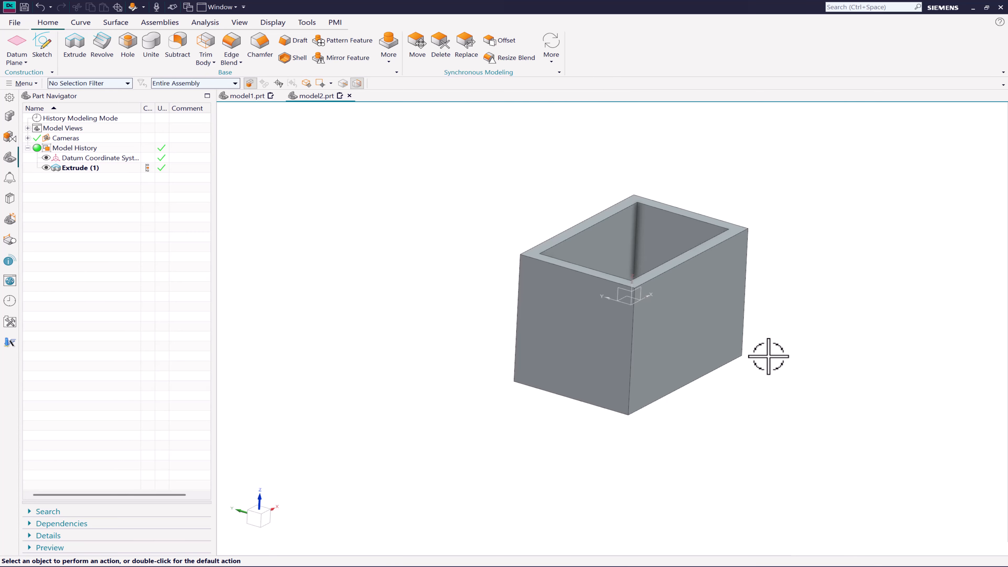
middle_drag(768, 357, 771, 371)
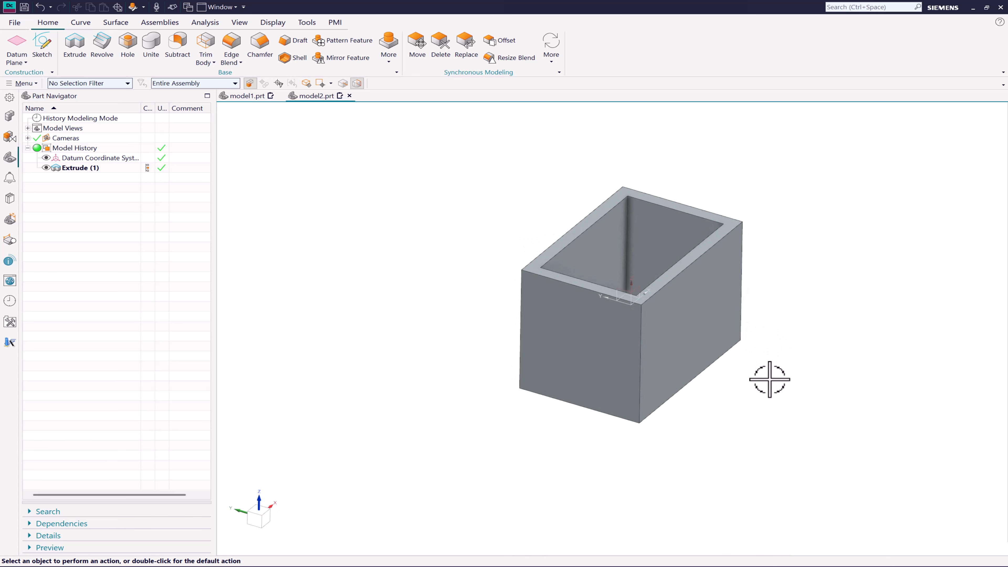